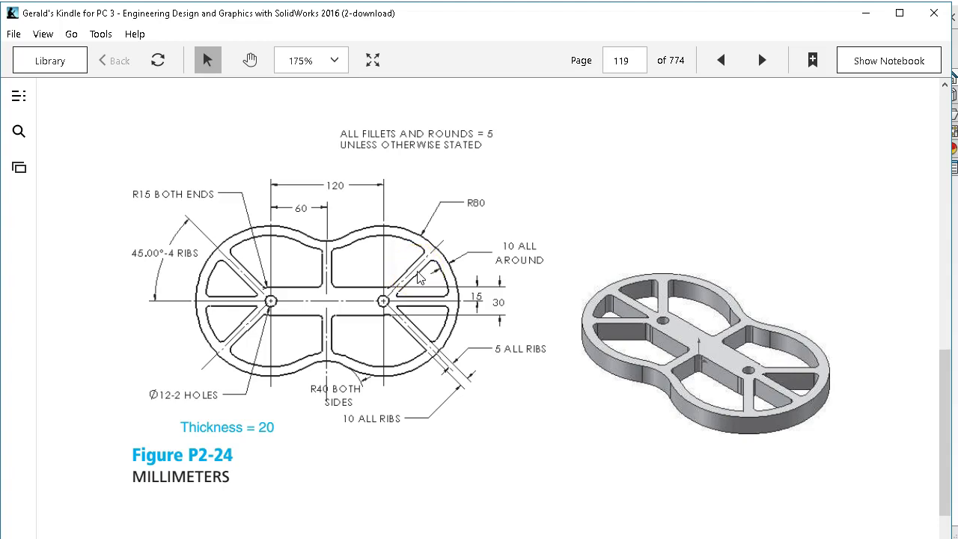
After reviewing Figure P2-24 on page 119 in Kindle, bring up the empty SolidWorks 2018 start window
click(405, 329)
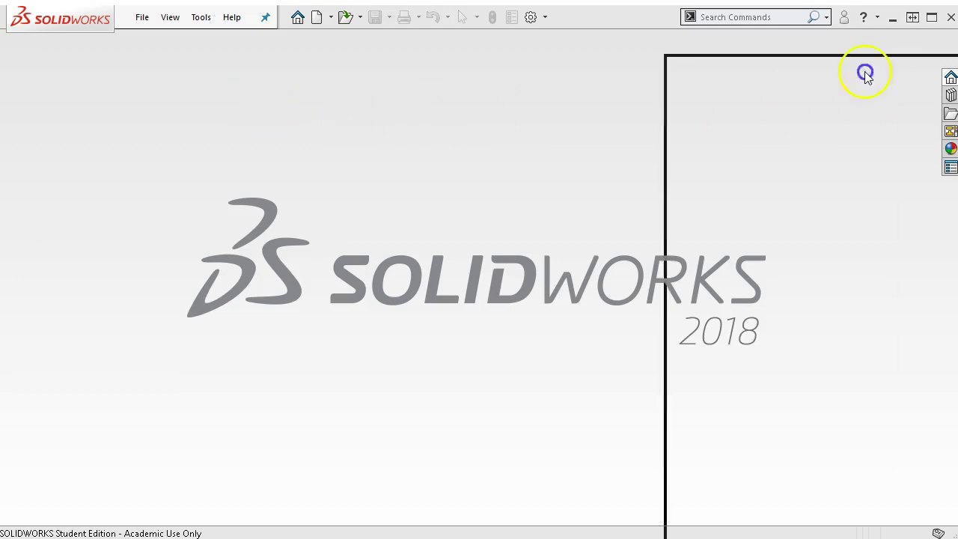
click(364, 17)
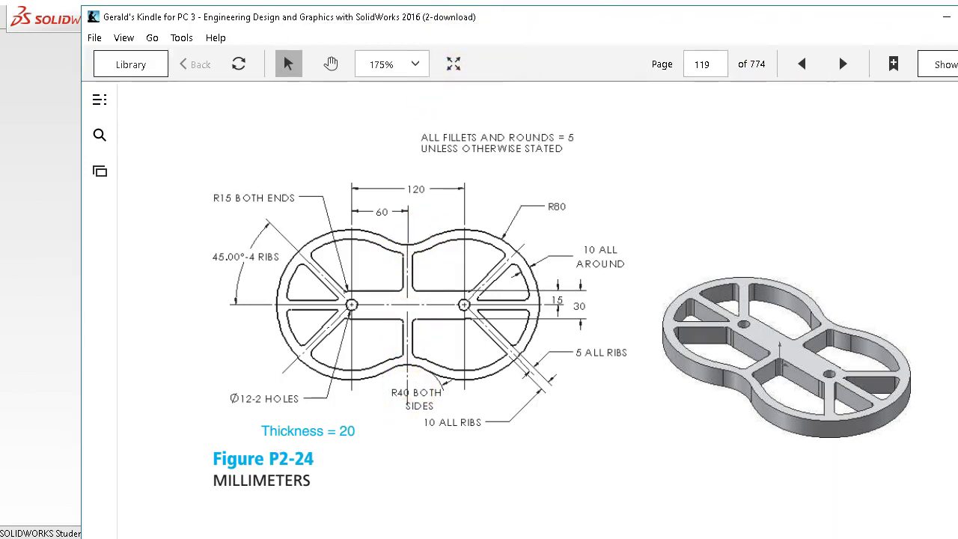
click(946, 17)
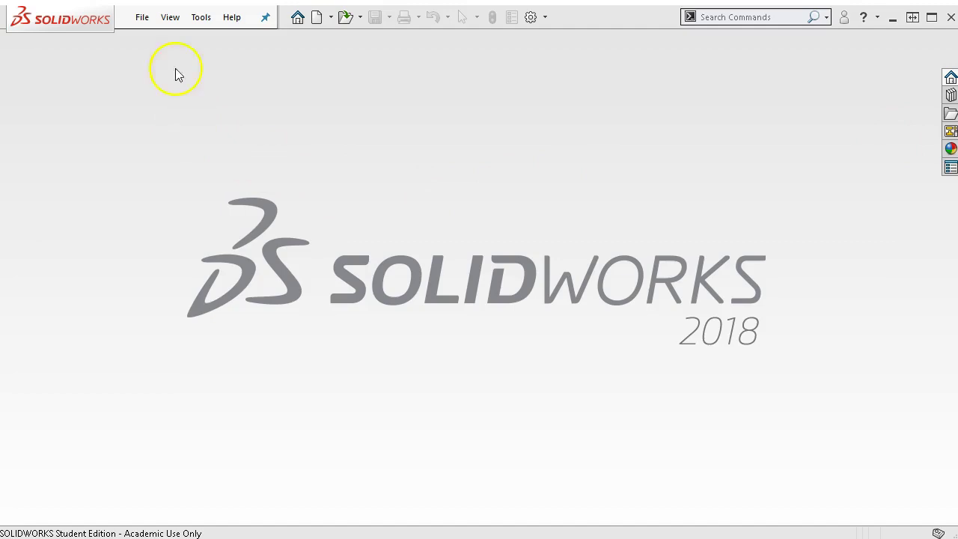
Create a new part from the Part mm template and start a sketch on the Front plane
click(142, 17)
click(155, 43)
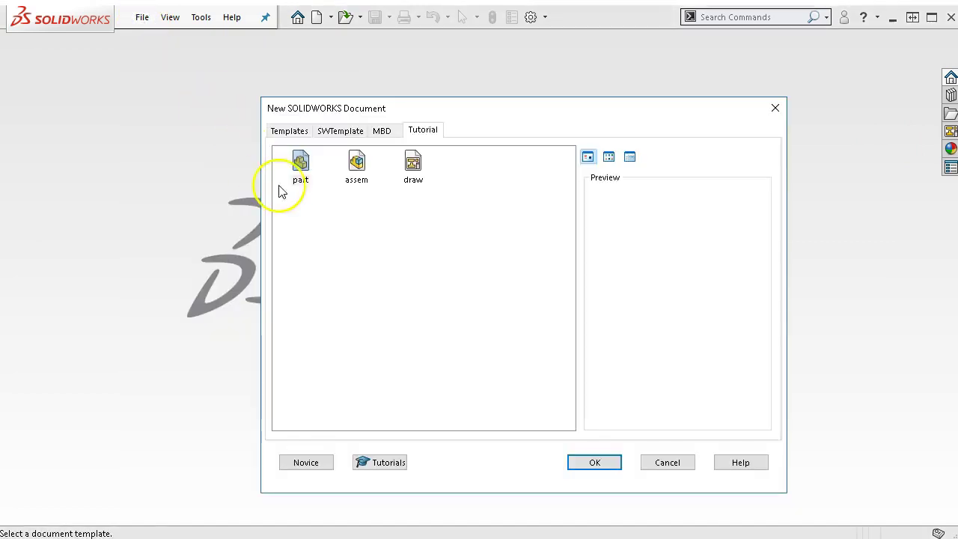
click(345, 130)
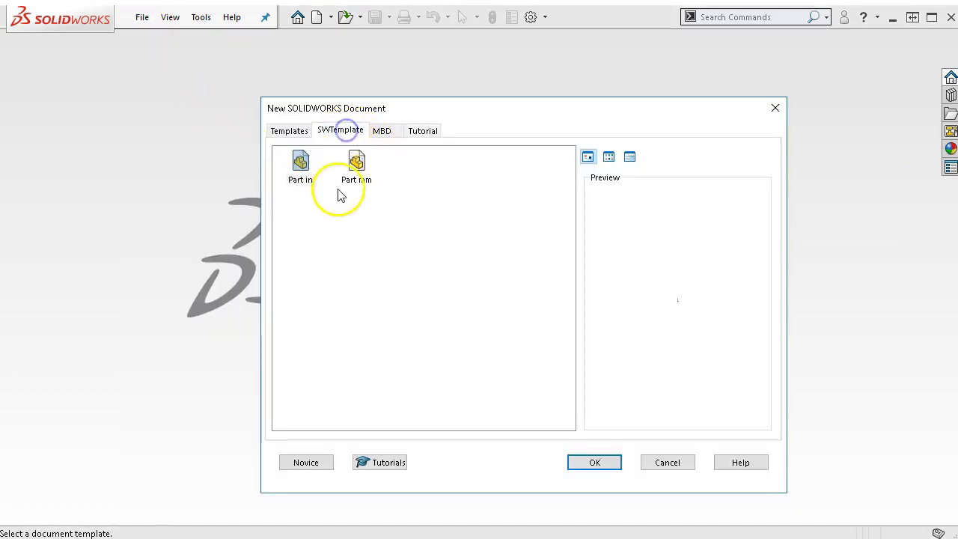
double_click(354, 166)
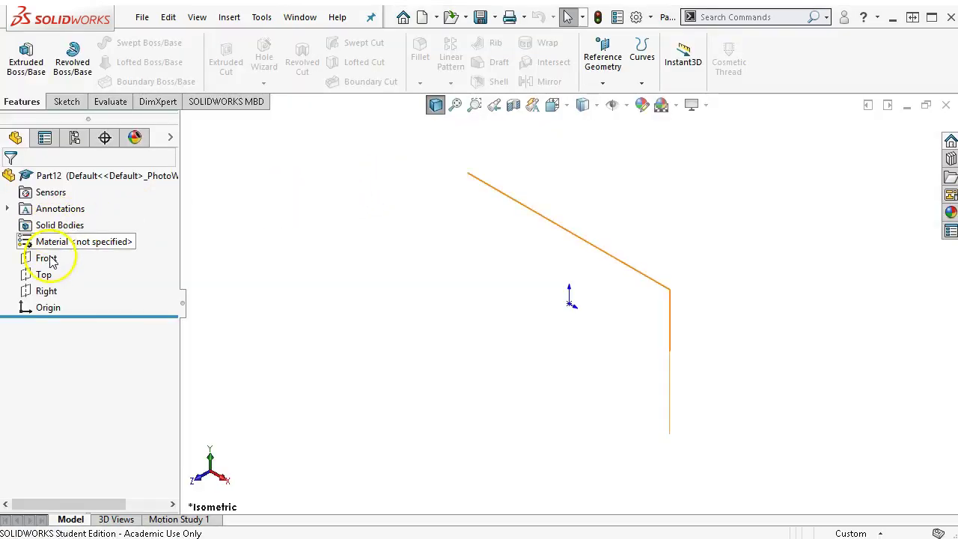
click(47, 258)
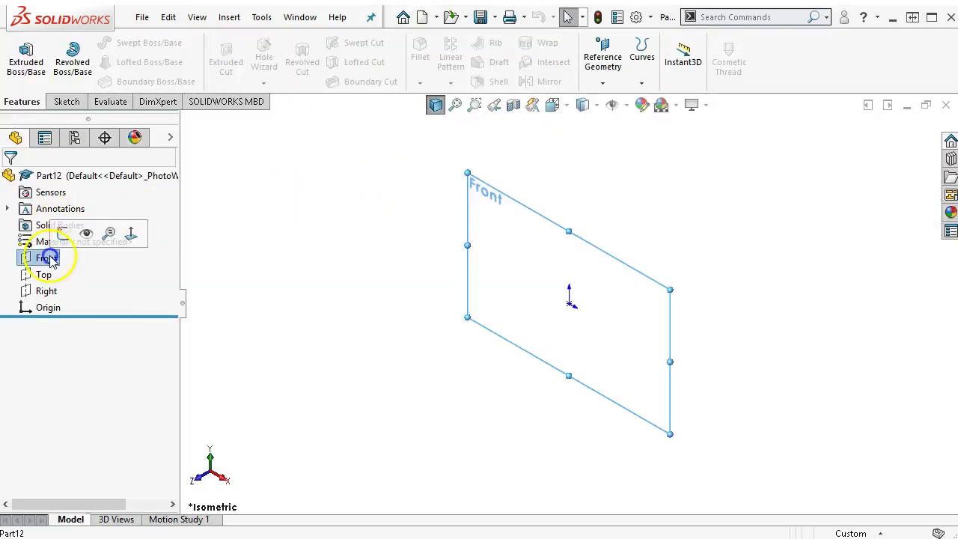
click(62, 234)
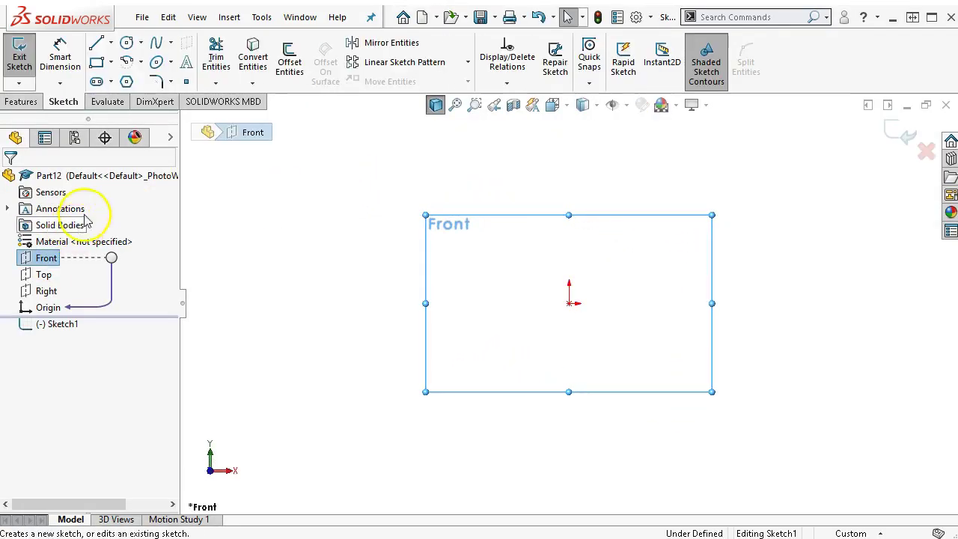
Draw infinite horizontal and vertical centerlines through the origin
click(110, 43)
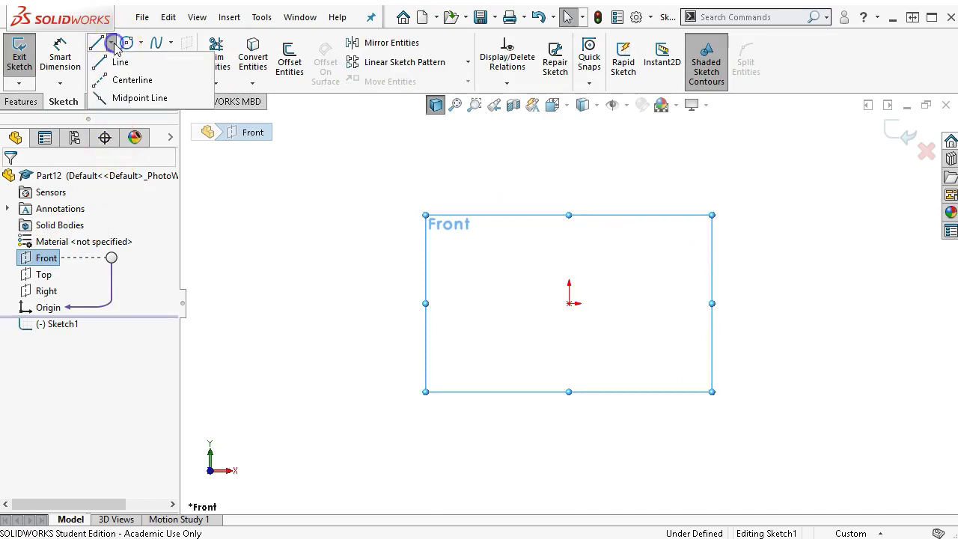
click(122, 83)
click(36, 369)
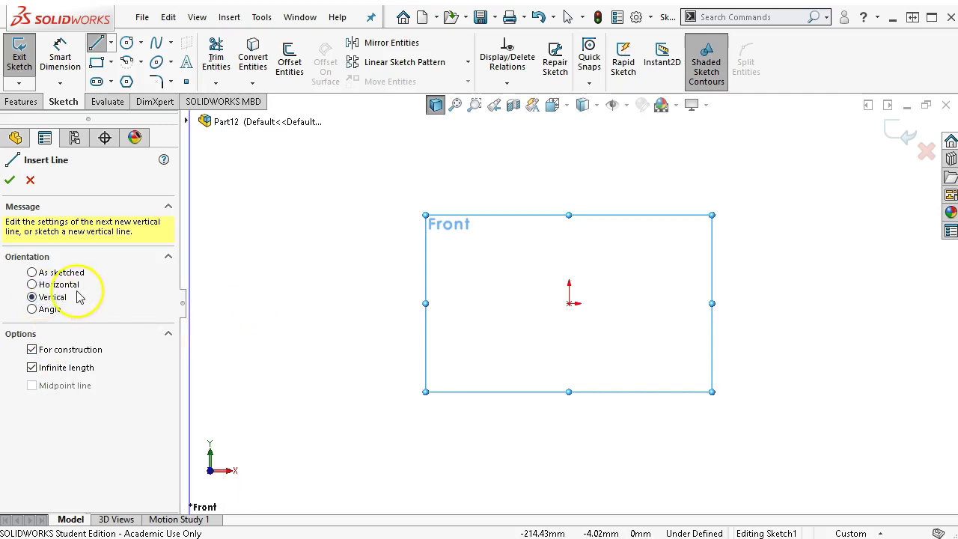
click(71, 284)
click(569, 303)
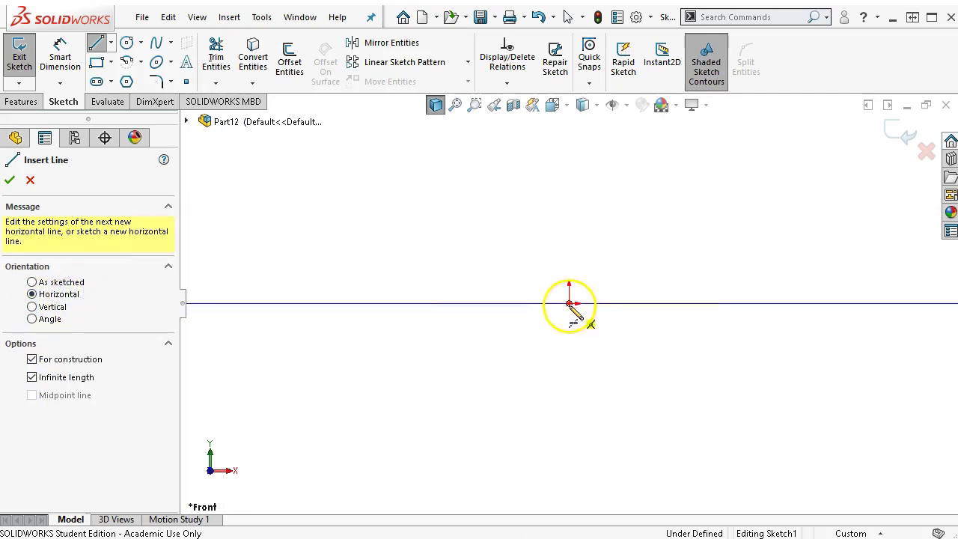
click(10, 180)
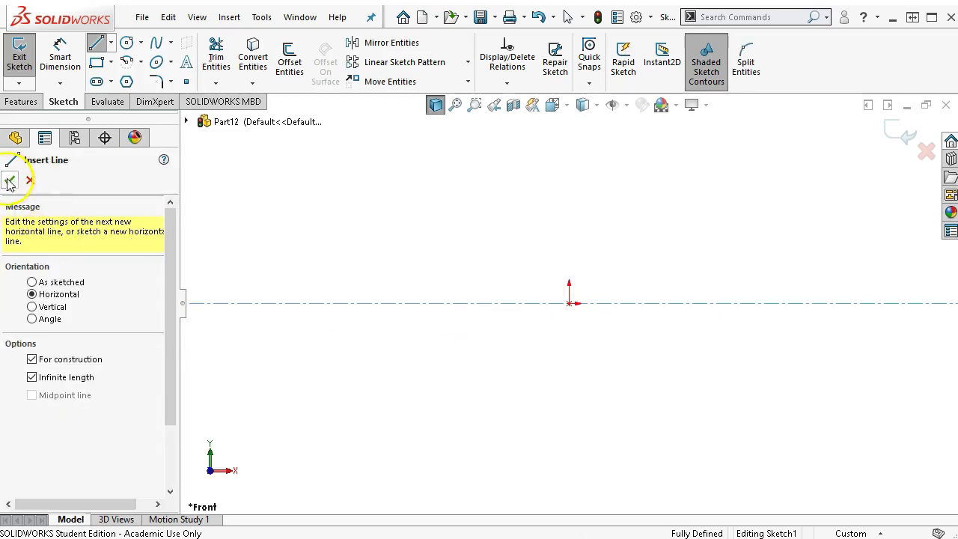
click(53, 308)
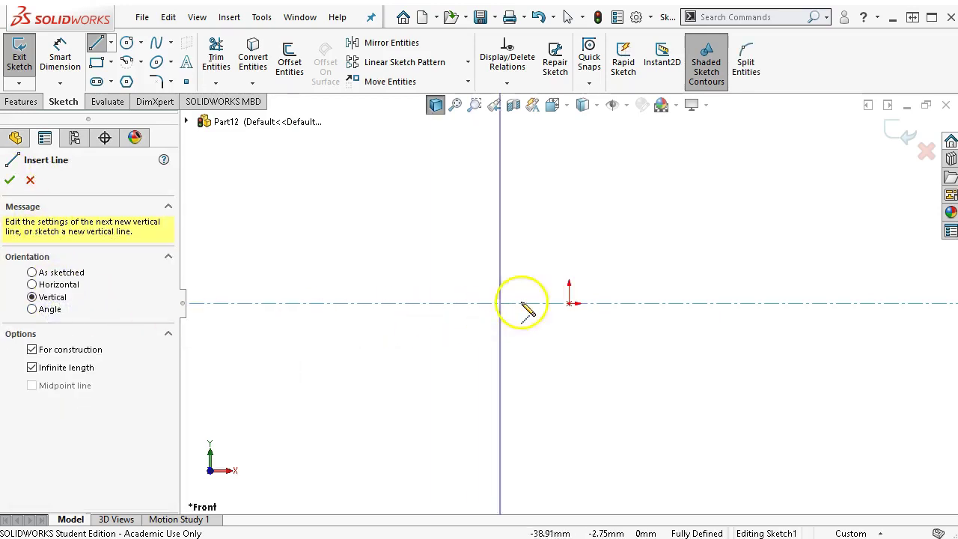
click(570, 304)
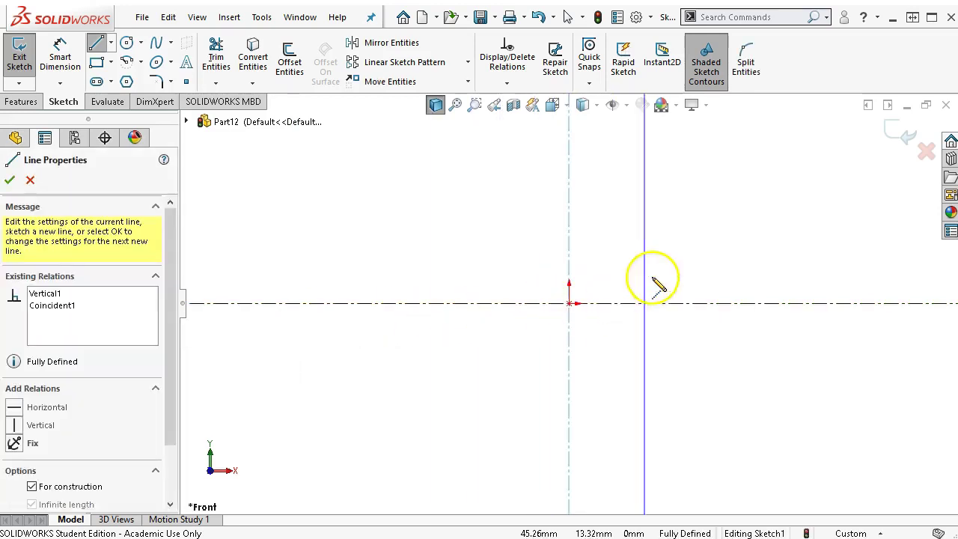
right_click(661, 229)
click(698, 238)
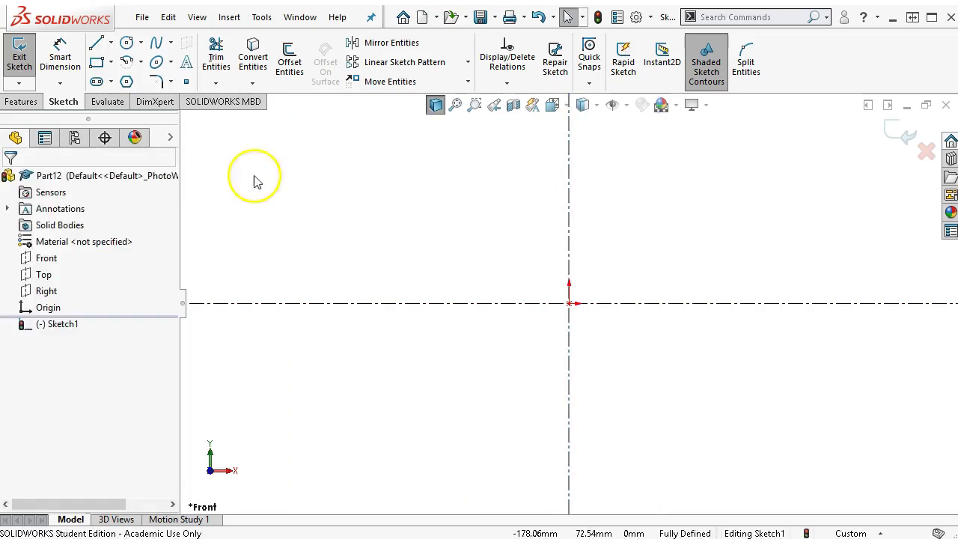
Draw a circle on the horizontal centerline and dimension its diameter to 12 mm
click(126, 43)
click(728, 303)
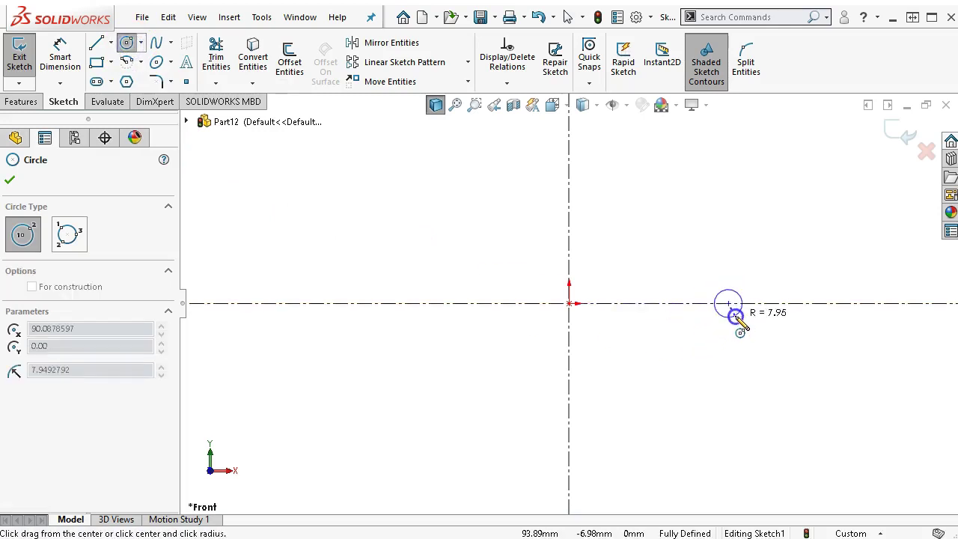
click(740, 327)
right_click(764, 221)
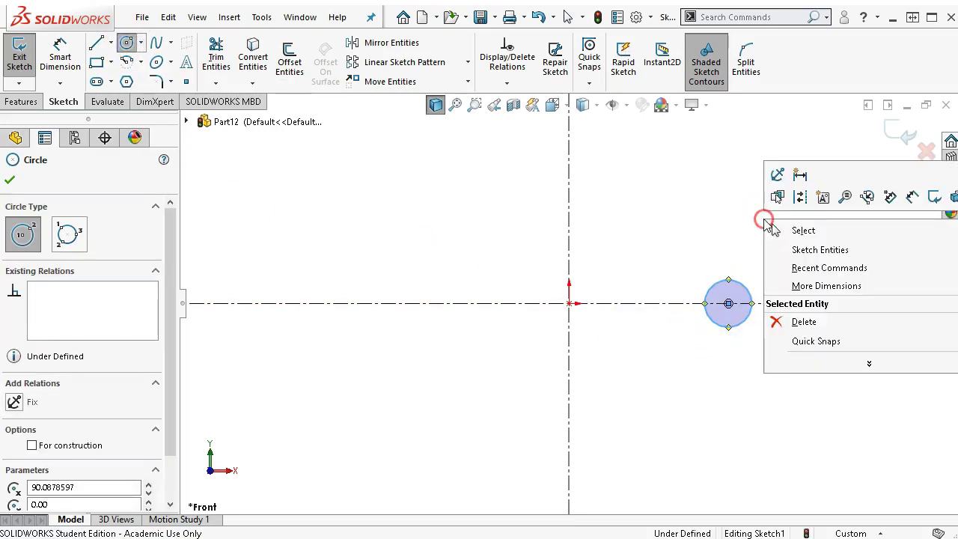
click(914, 198)
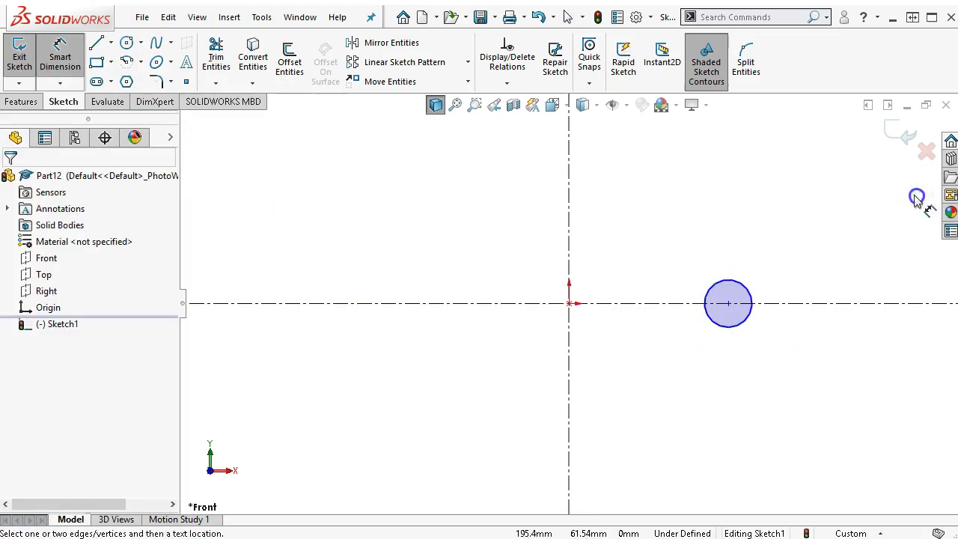
click(724, 292)
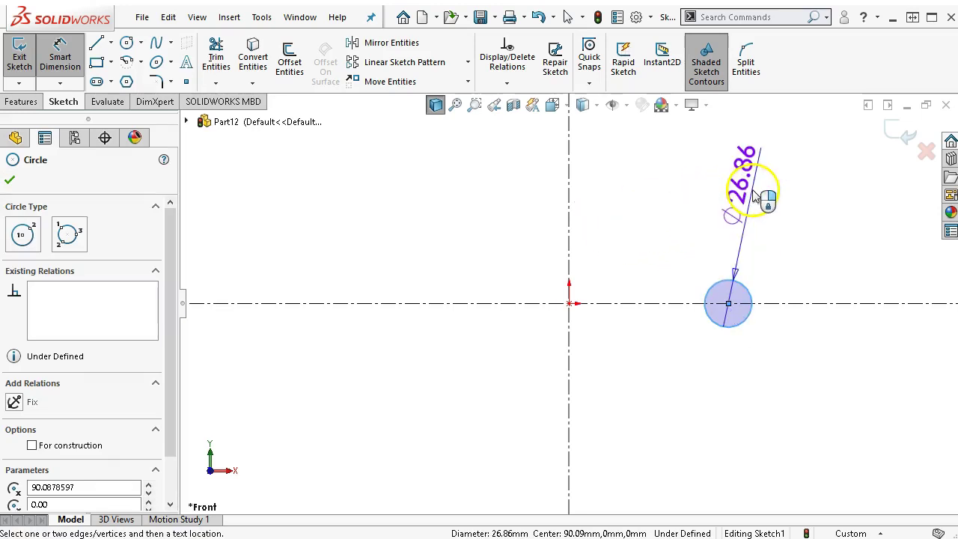
click(758, 196)
text(12.)
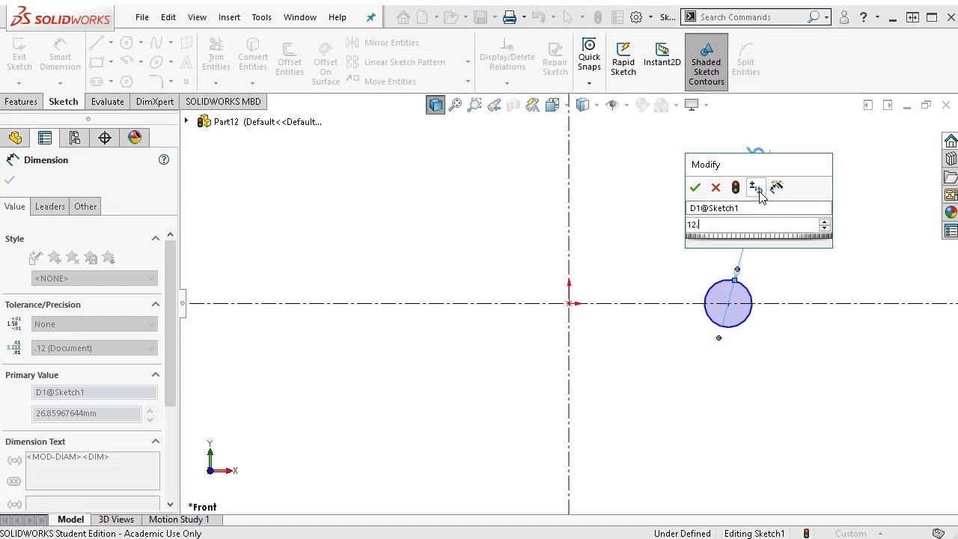
click(910, 304)
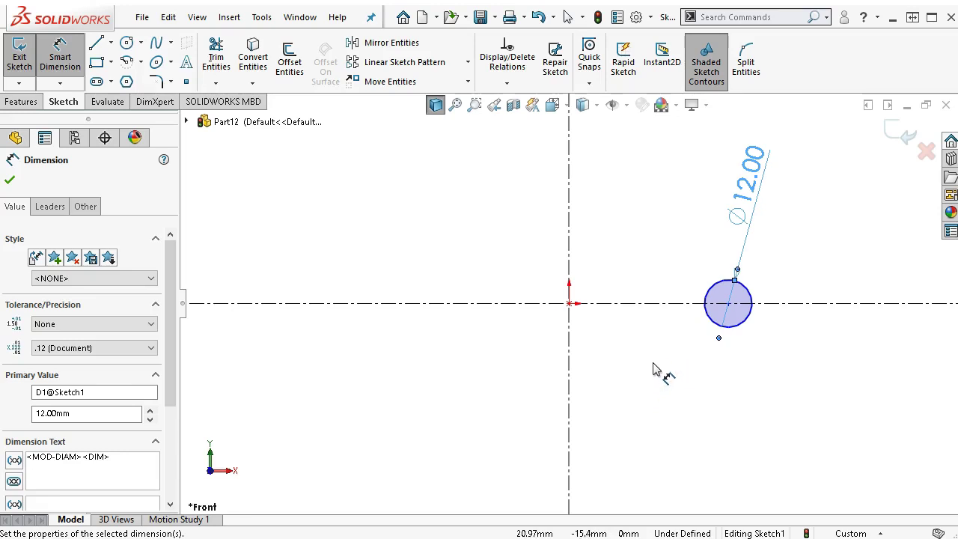
Dimension the circle's centre 60 mm from the vertical centerline
click(713, 322)
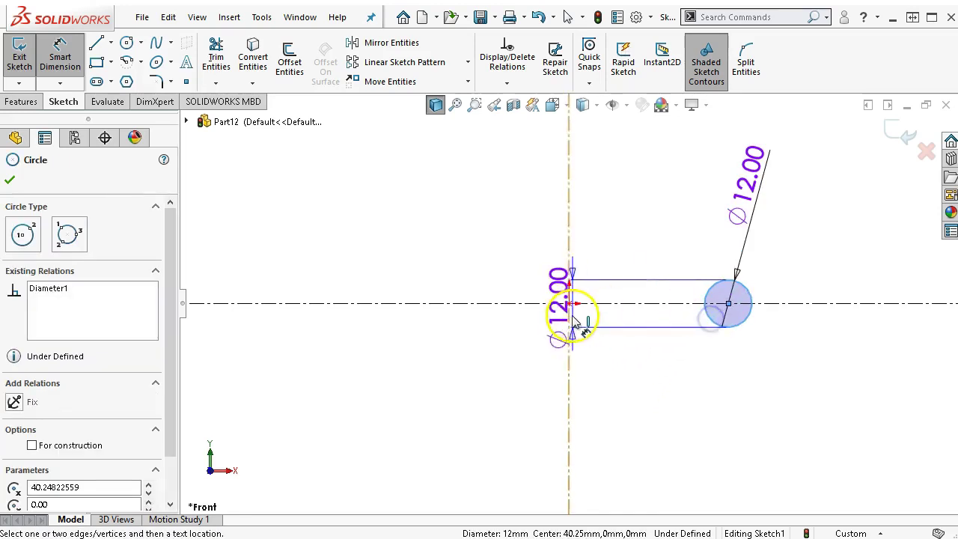
click(570, 323)
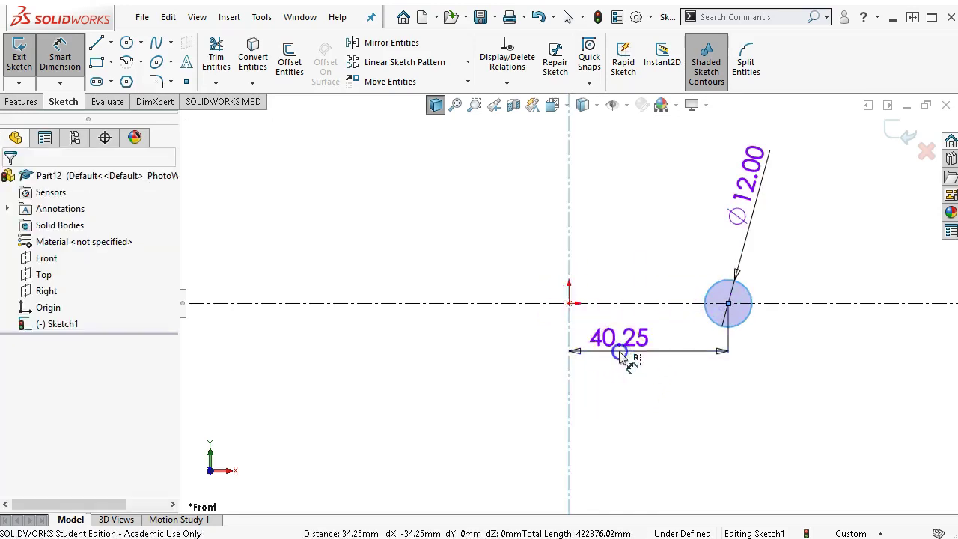
click(620, 356)
text(60)
key(Return)
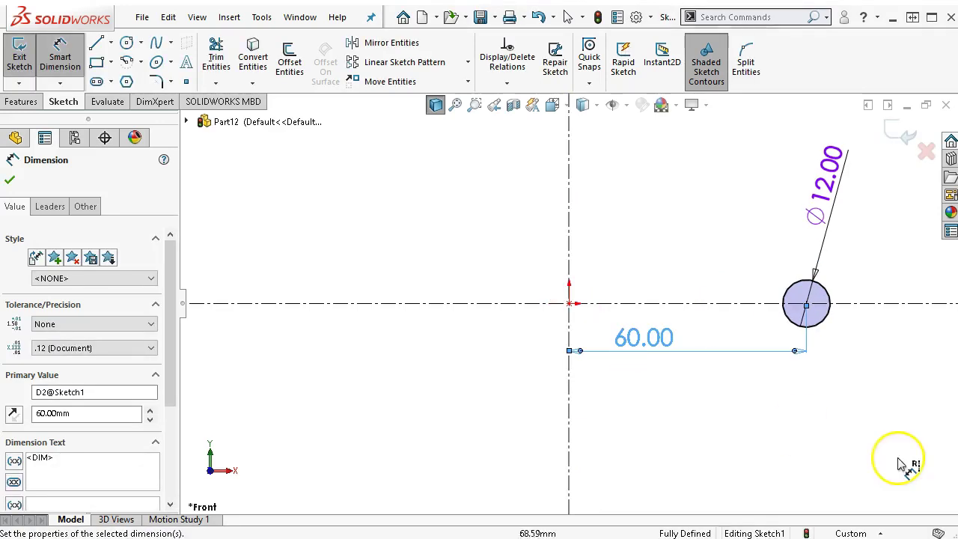
scroll(729, 379, up, 3)
scroll(753, 305, down, 1)
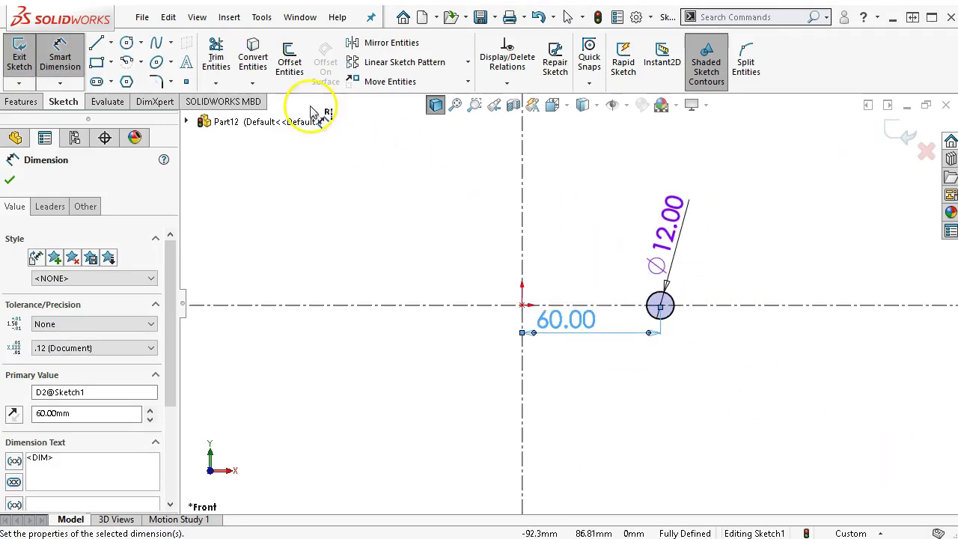
Sketch a centrepoint arc on the Ø12 circle's centre, wrapping its right side and open toward the origin
click(129, 66)
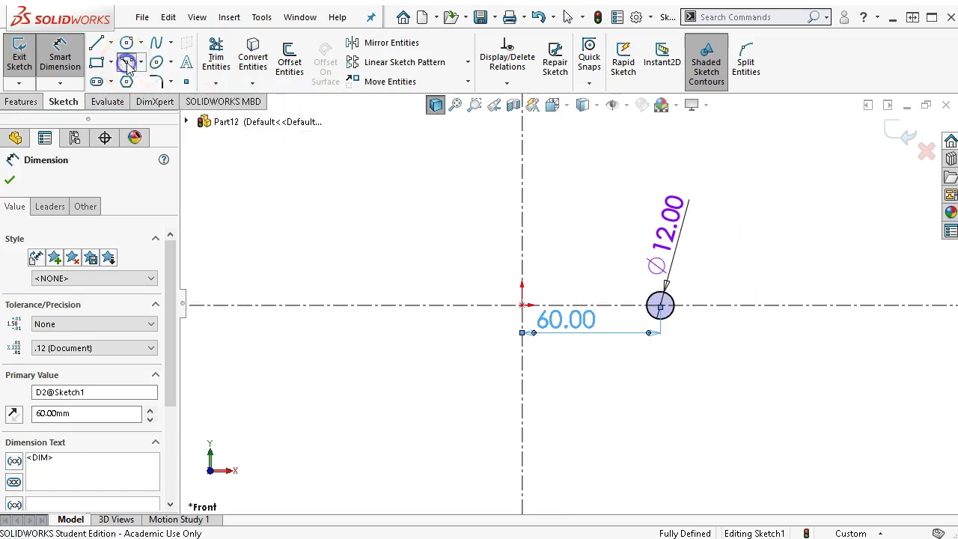
click(660, 306)
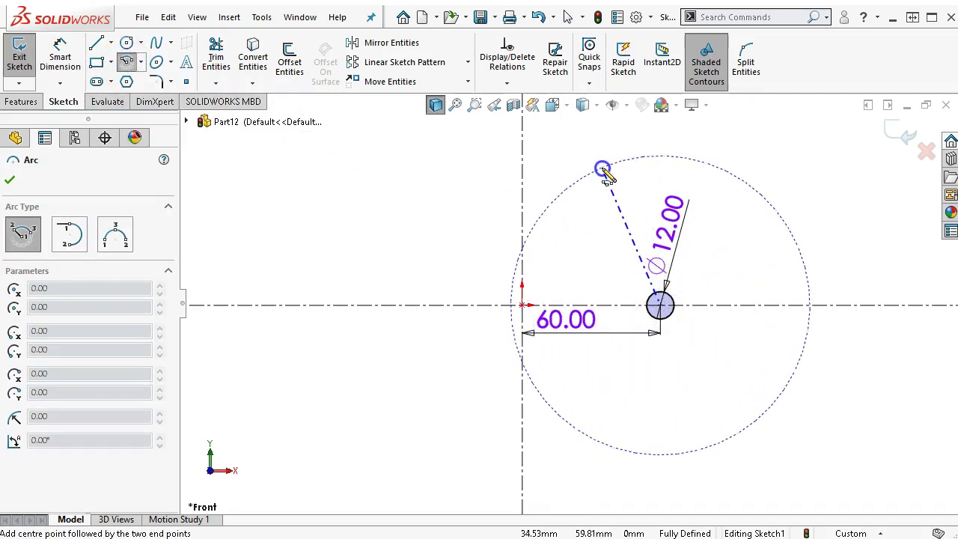
click(602, 168)
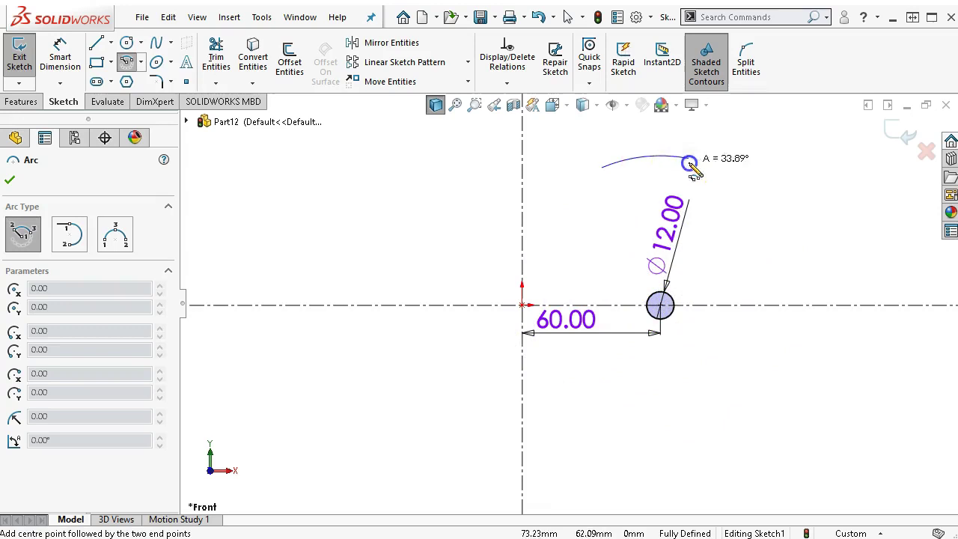
click(612, 396)
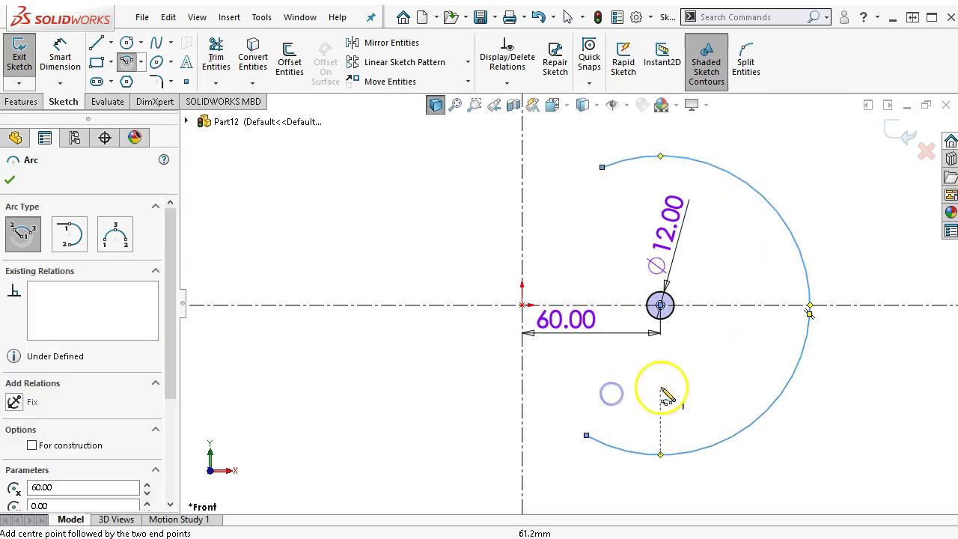
right_click(726, 240)
click(762, 248)
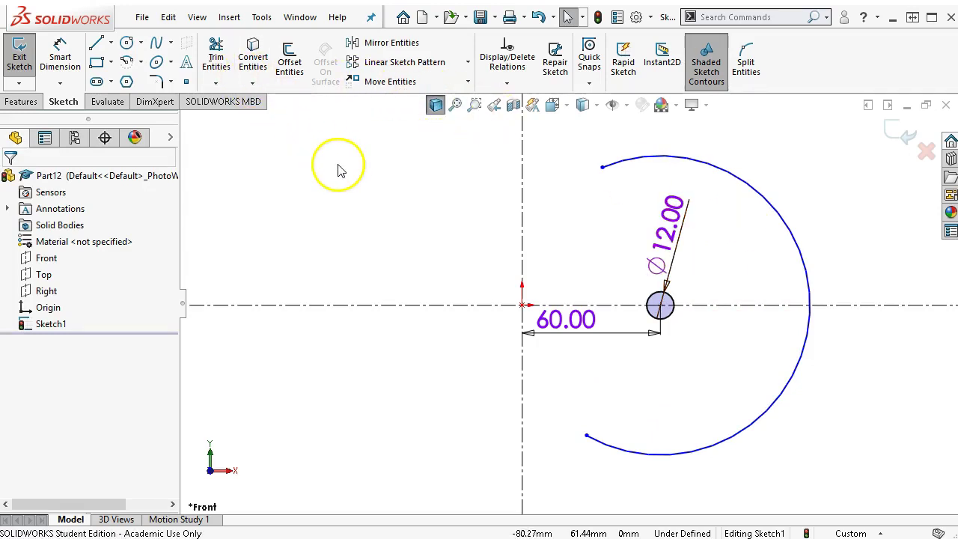
click(612, 164)
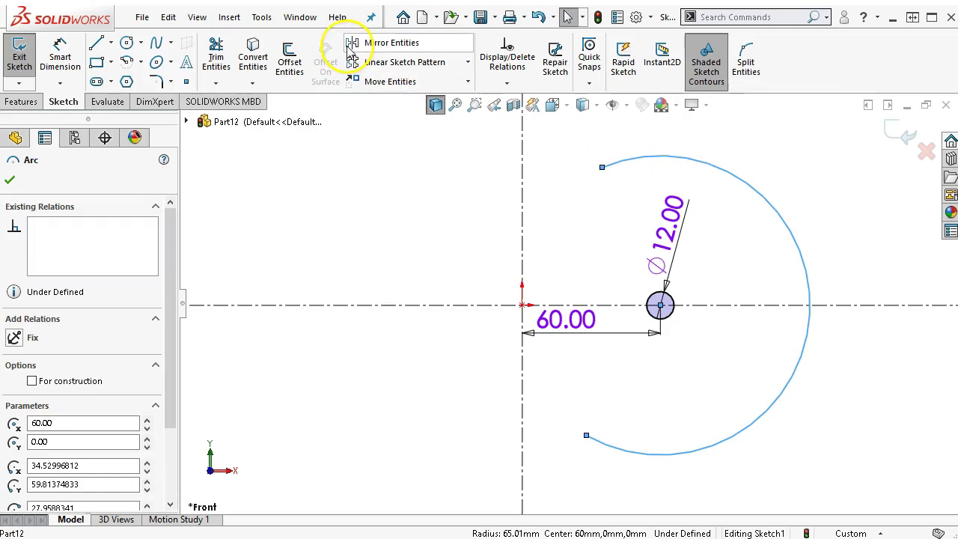
Offset the arc 10 mm inward and dimension the outer arc to R80
click(288, 61)
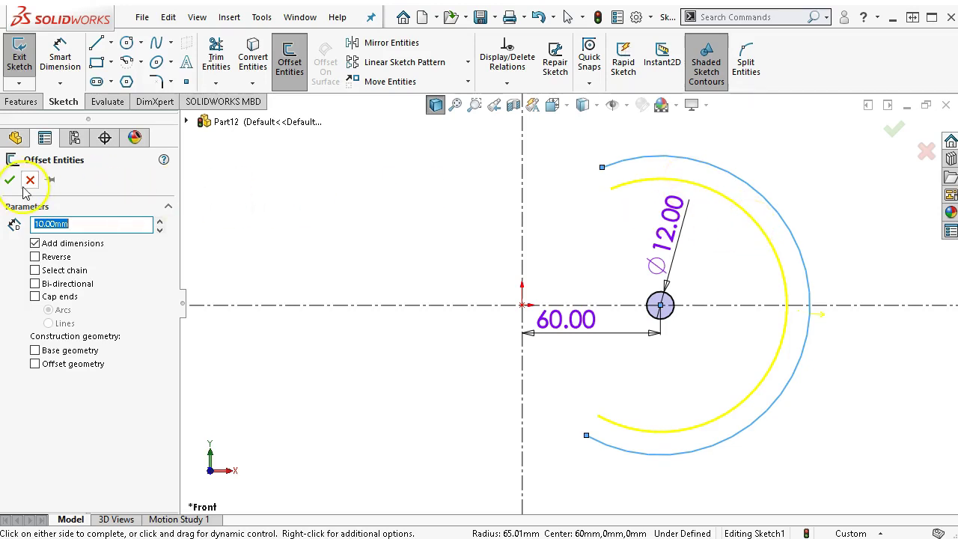
click(10, 180)
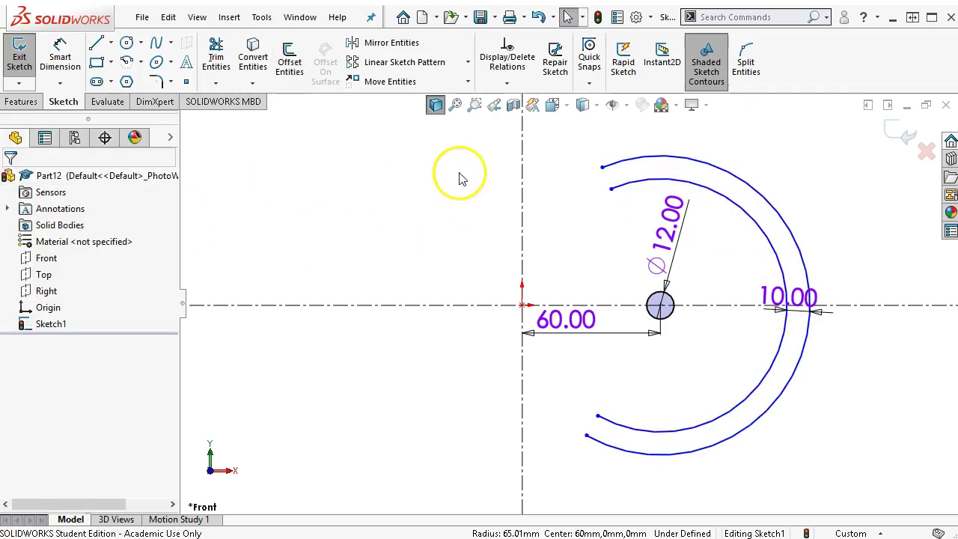
click(46, 59)
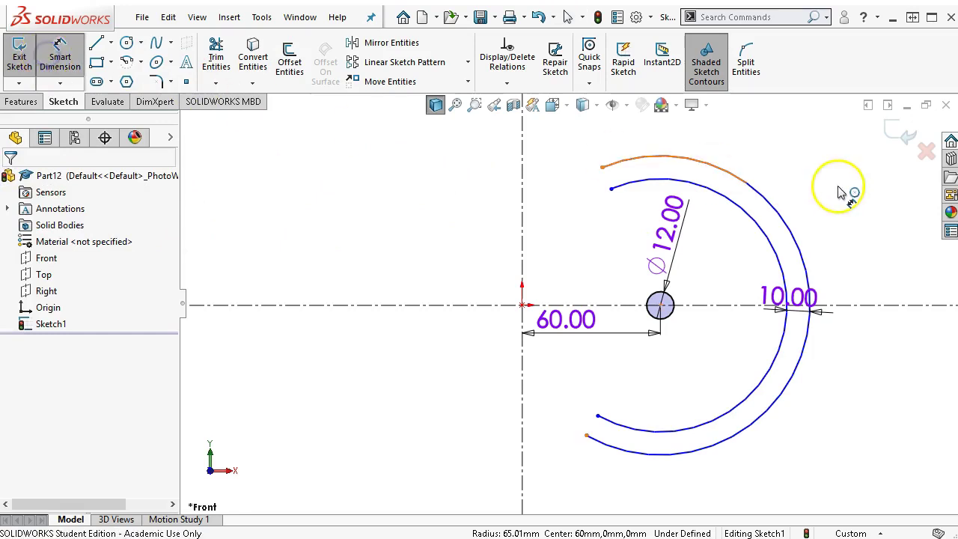
click(775, 209)
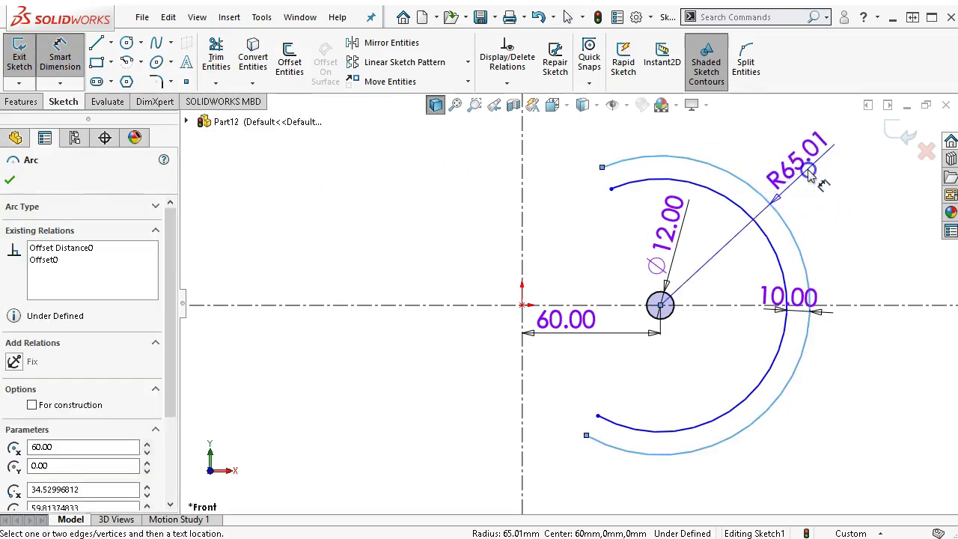
click(804, 188)
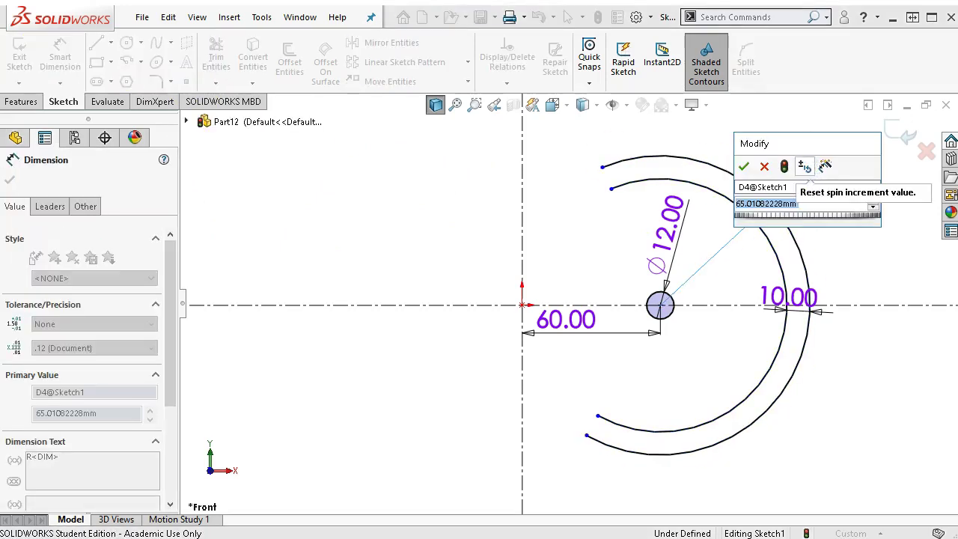
text(80)
key(Return)
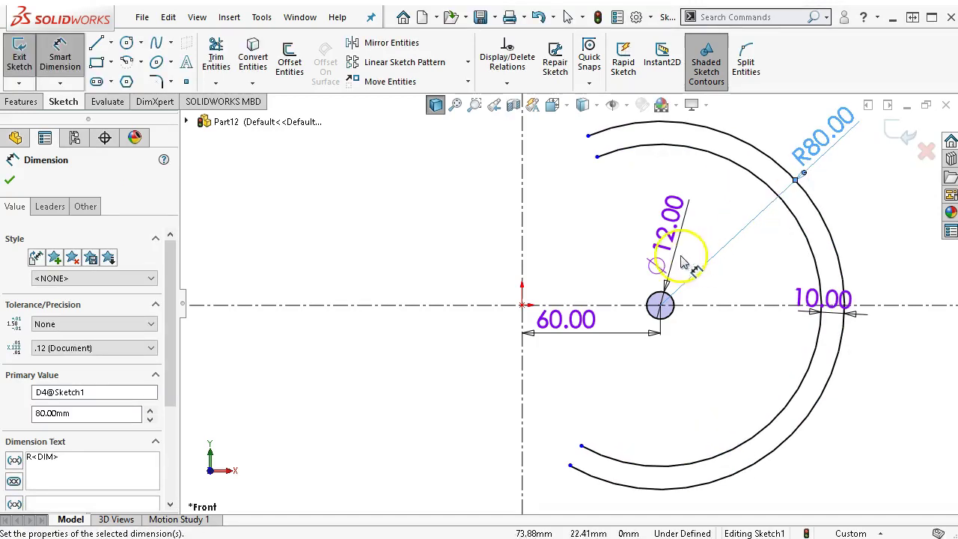
right_click(567, 223)
click(608, 271)
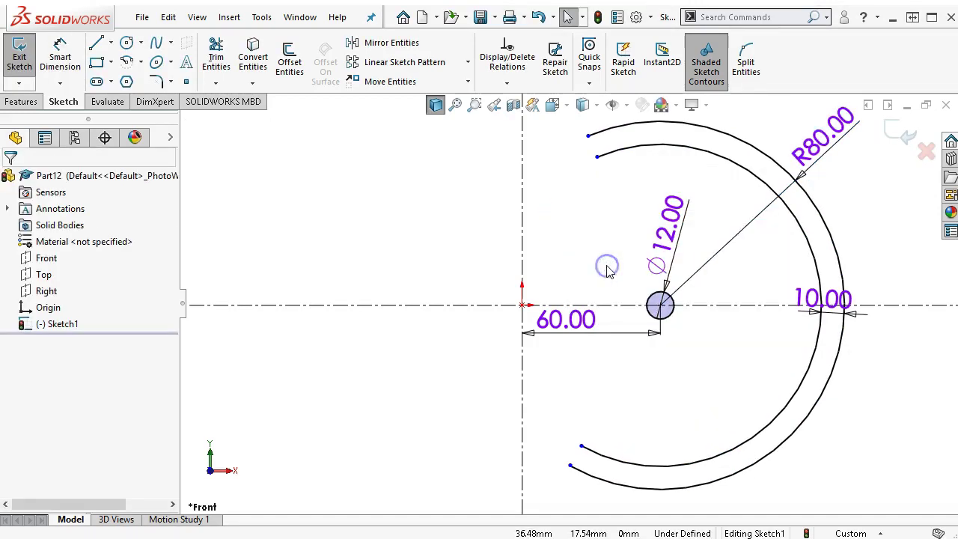
Draw a line from the small circle's centre to the inner arc and move the R80 dimension aside
click(96, 43)
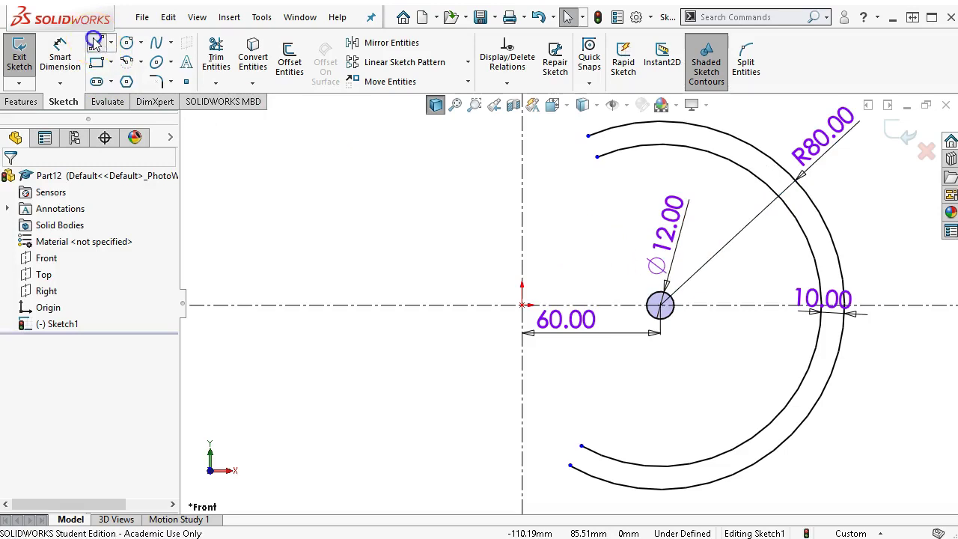
click(661, 305)
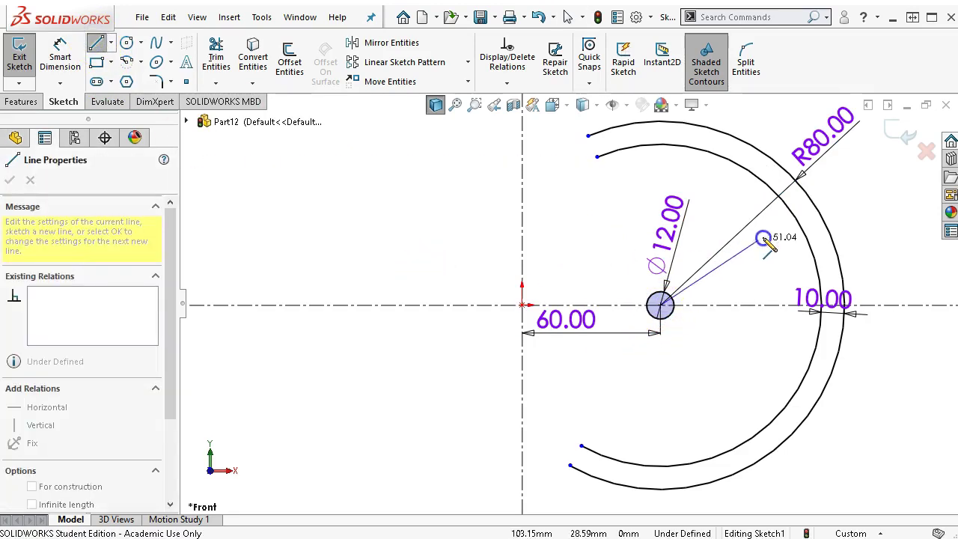
click(784, 204)
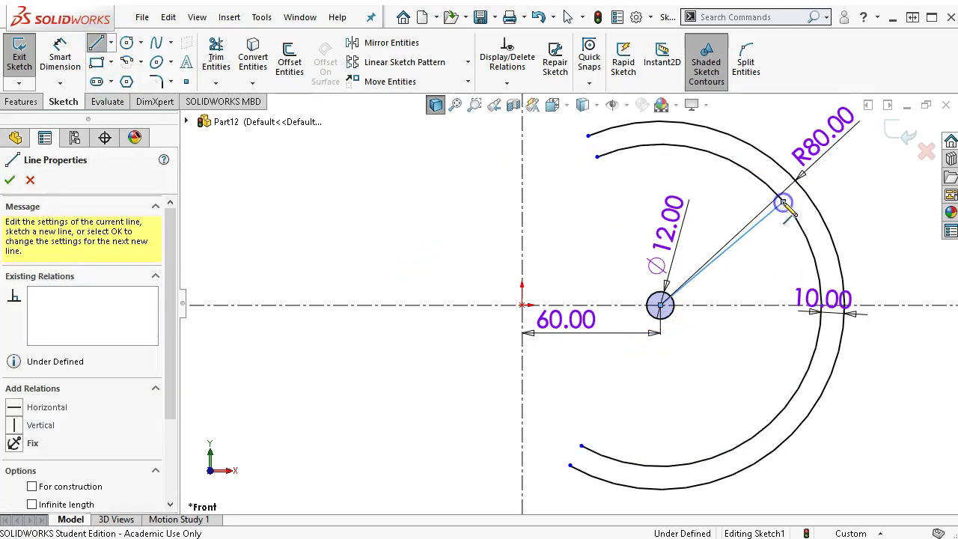
right_click(851, 184)
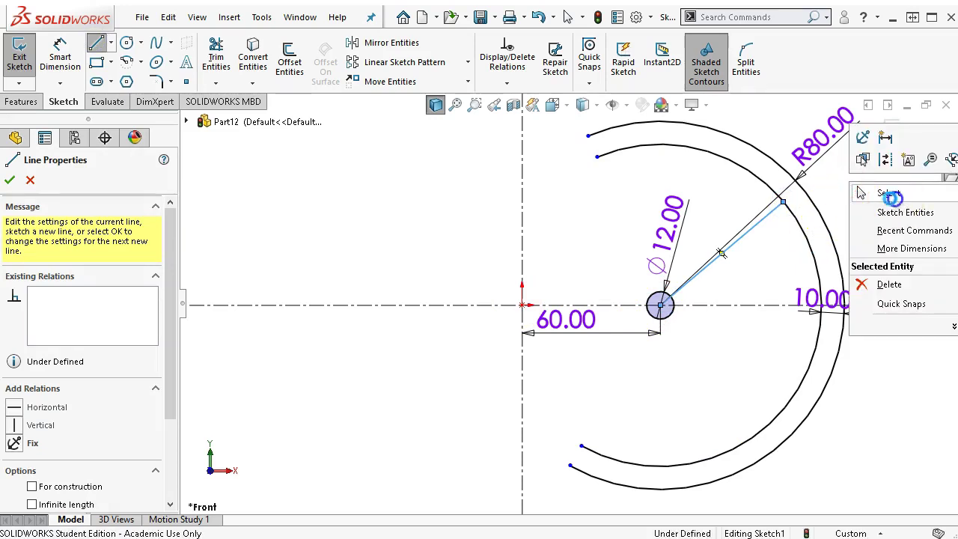
click(864, 193)
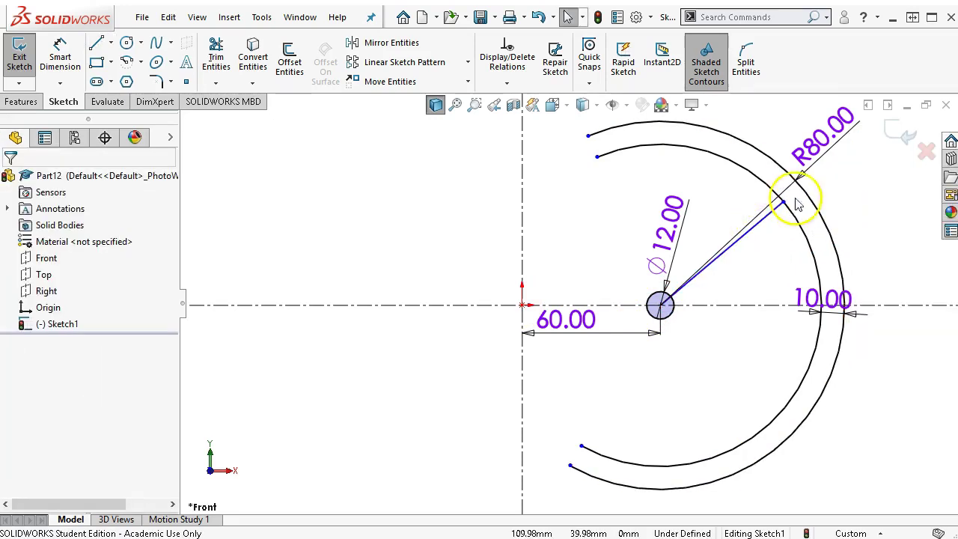
drag(824, 144, 891, 382)
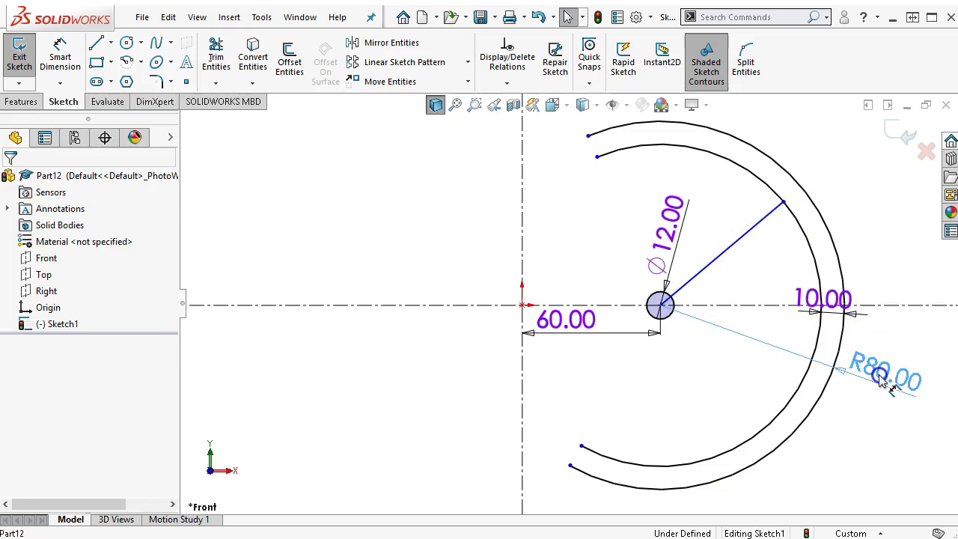
click(883, 380)
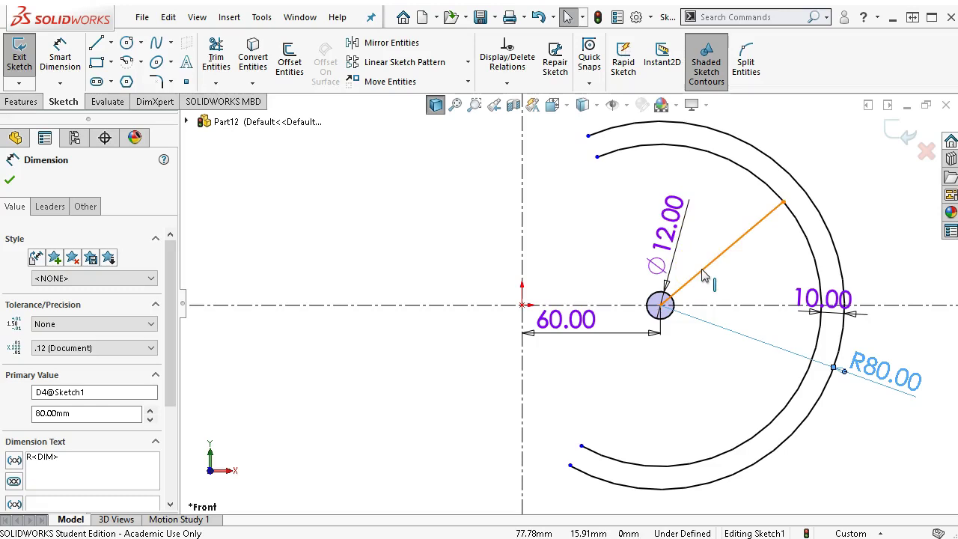
Dimension the new line at 45° to the horizontal centreline
click(61, 54)
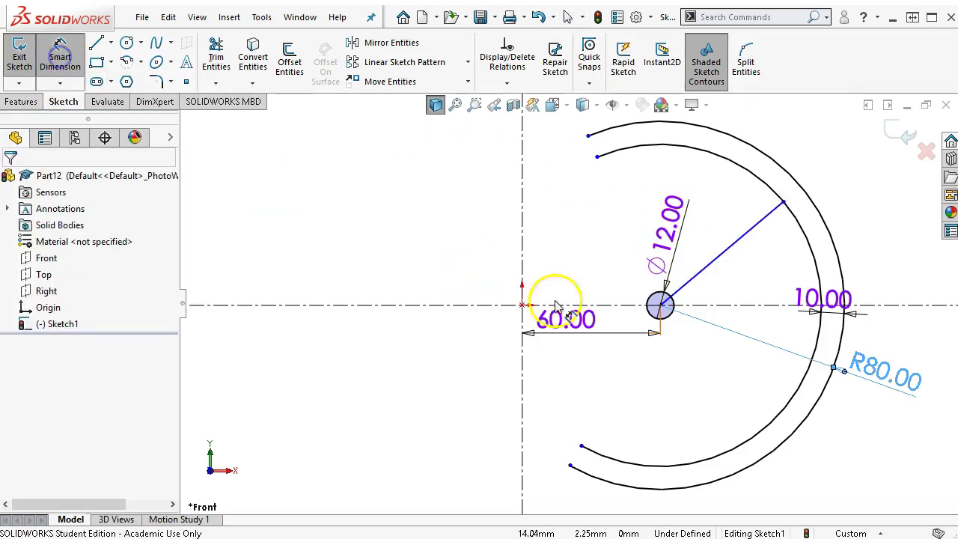
click(746, 305)
click(731, 247)
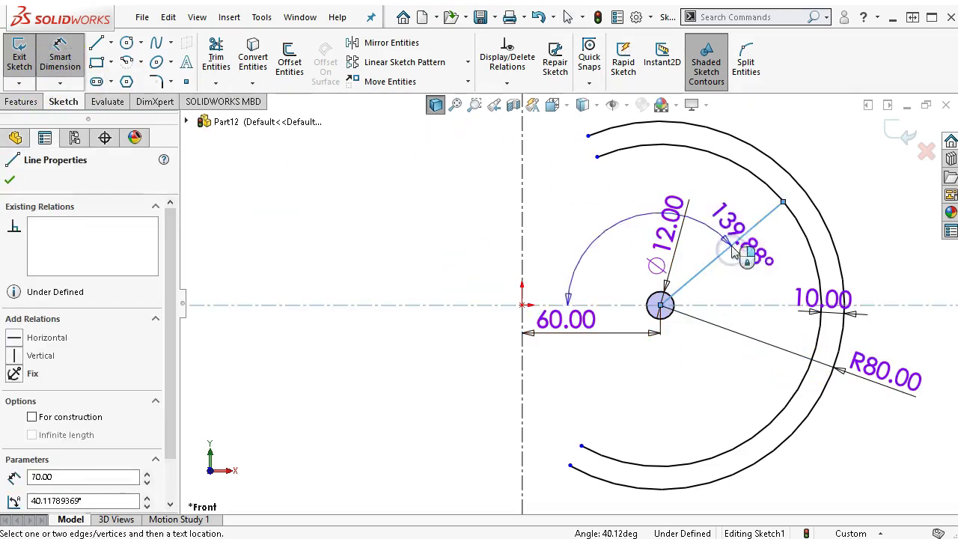
click(895, 247)
text(4)
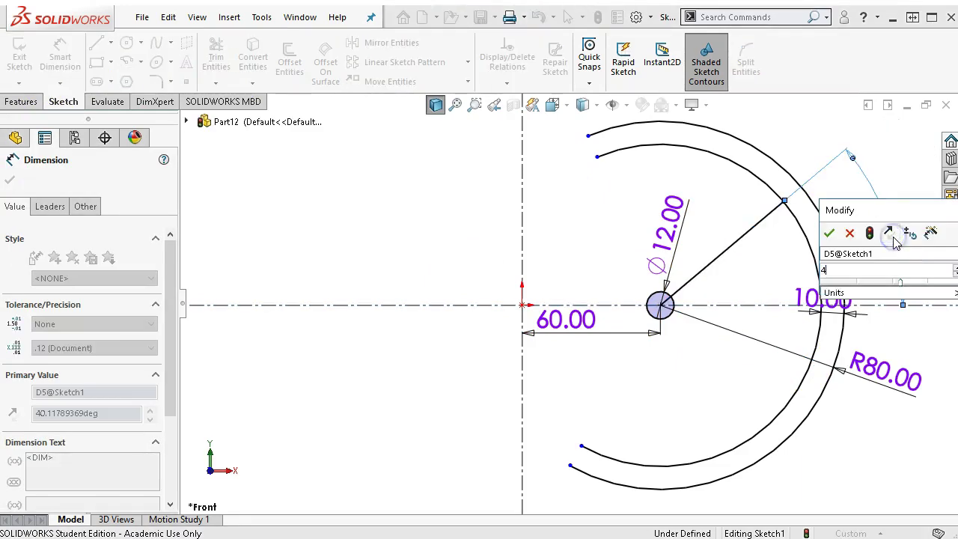
text(5)
key(Return)
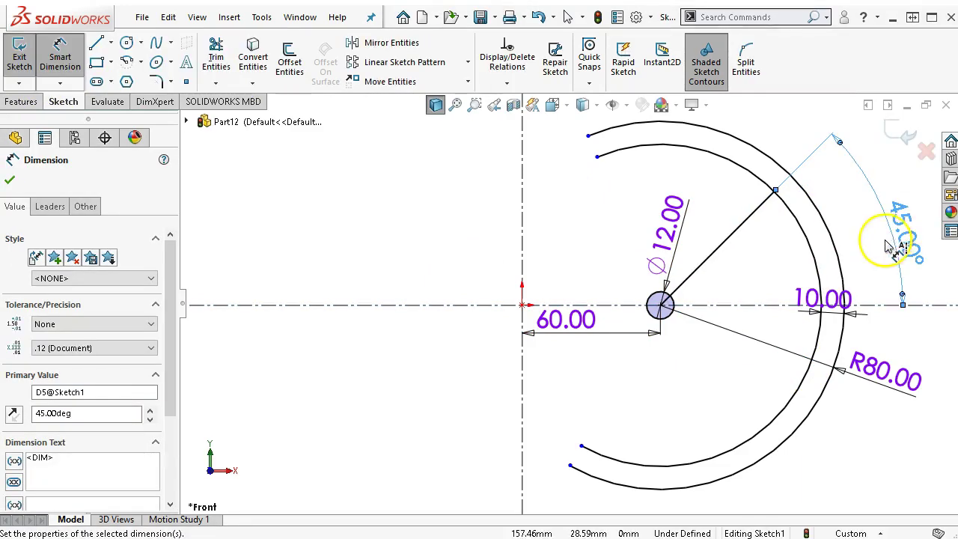
right_click(854, 193)
click(880, 235)
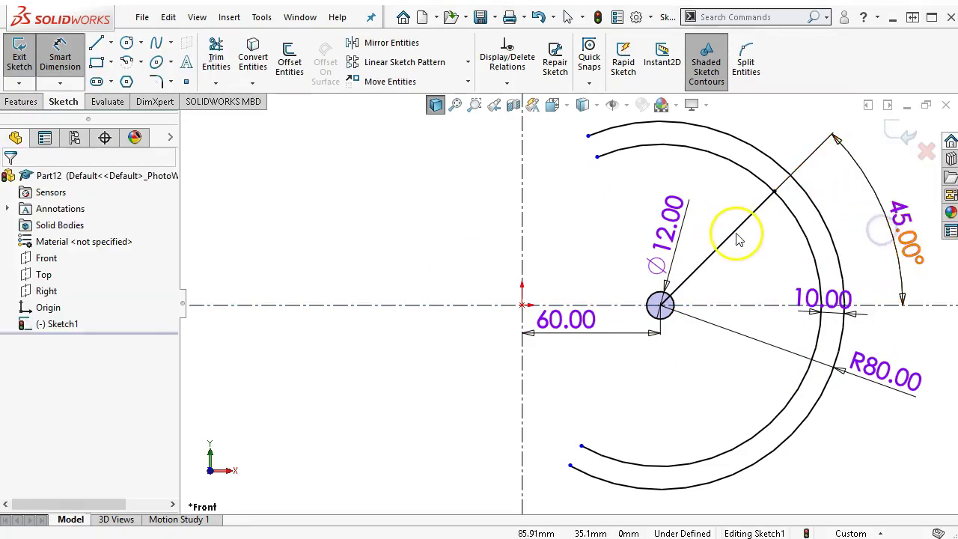
click(737, 235)
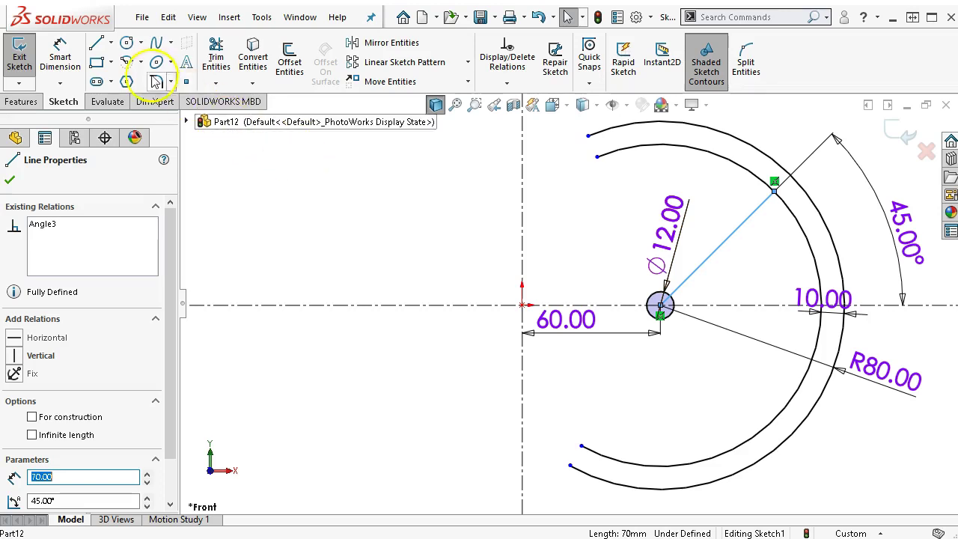
Draw a short horizontal line rightward beside the small circle and move the 10.00 dimension below the sketch
click(96, 45)
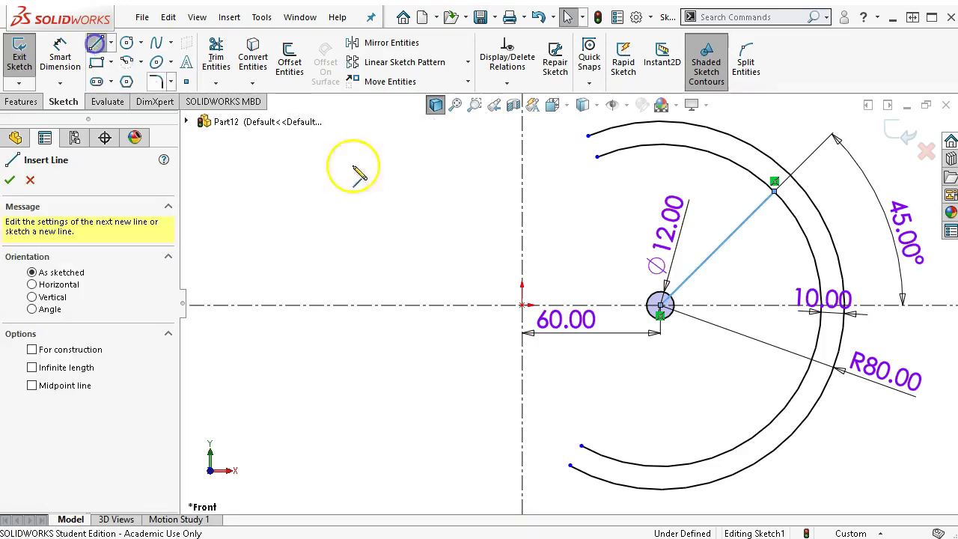
click(689, 294)
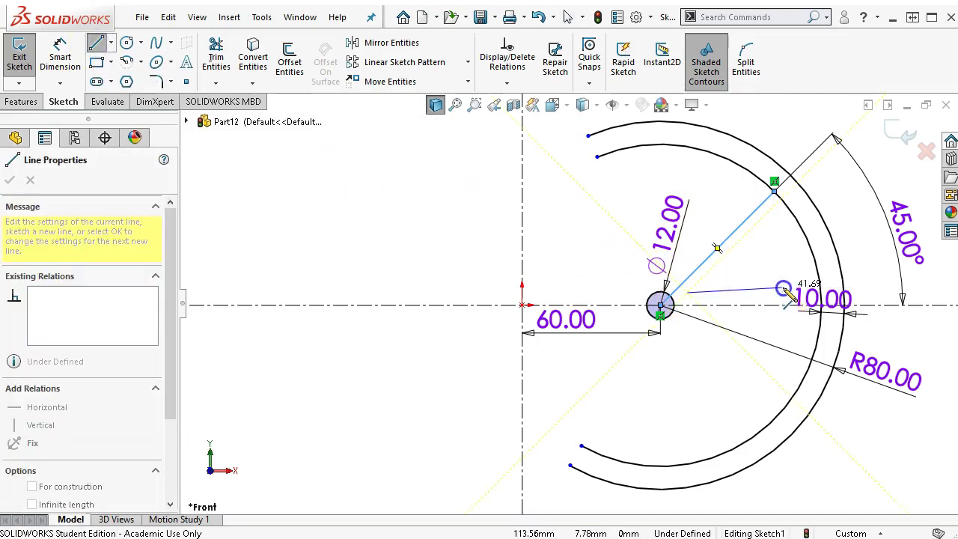
click(792, 292)
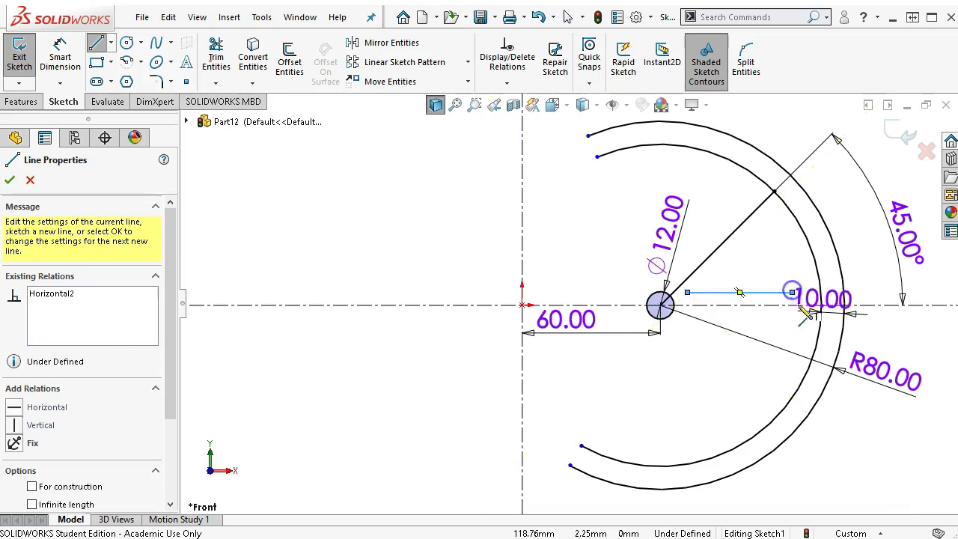
right_click(846, 232)
click(885, 245)
drag(823, 300, 869, 479)
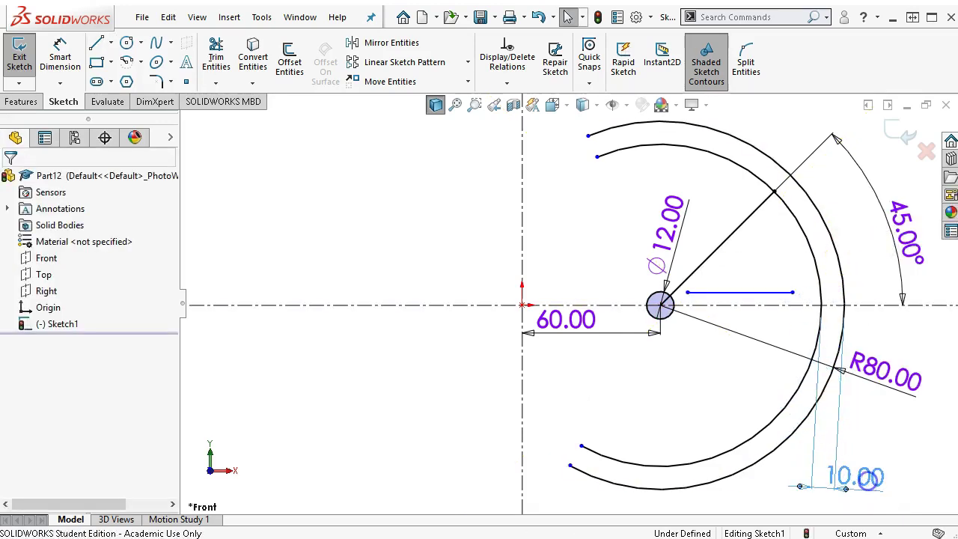
Mirror the short horizontal line across the horizontal centerline
click(738, 297)
ctrl+click(761, 306)
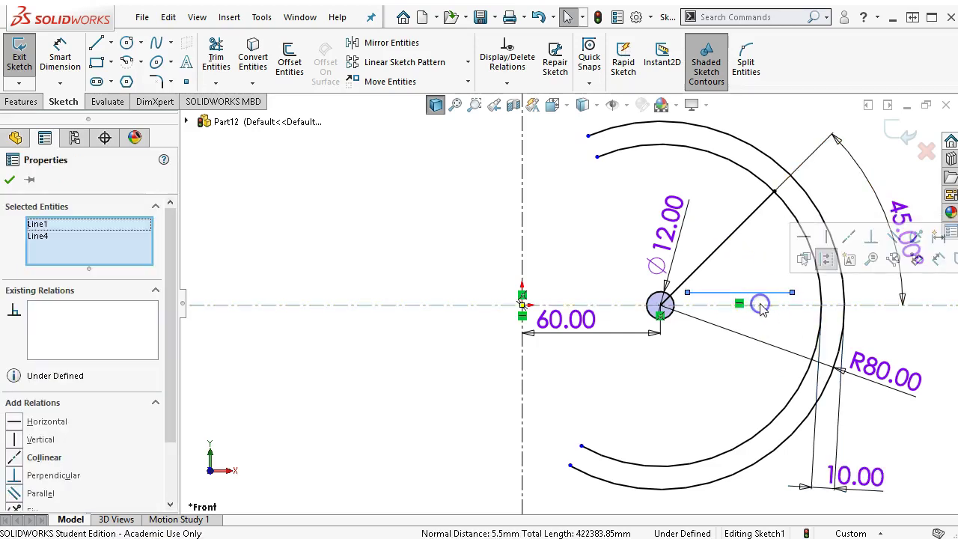
click(391, 43)
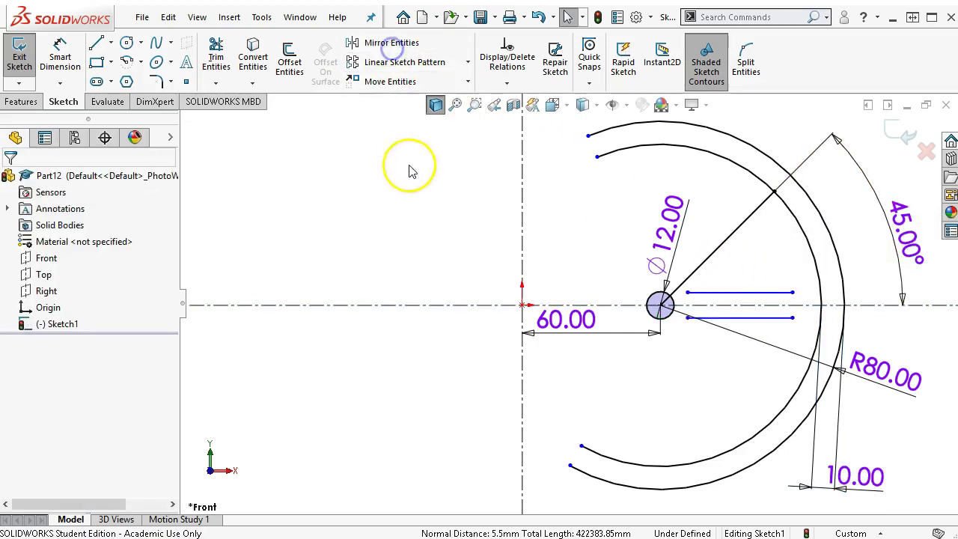
click(707, 258)
Offset the 45° diagonal 10 mm in both directions
click(289, 60)
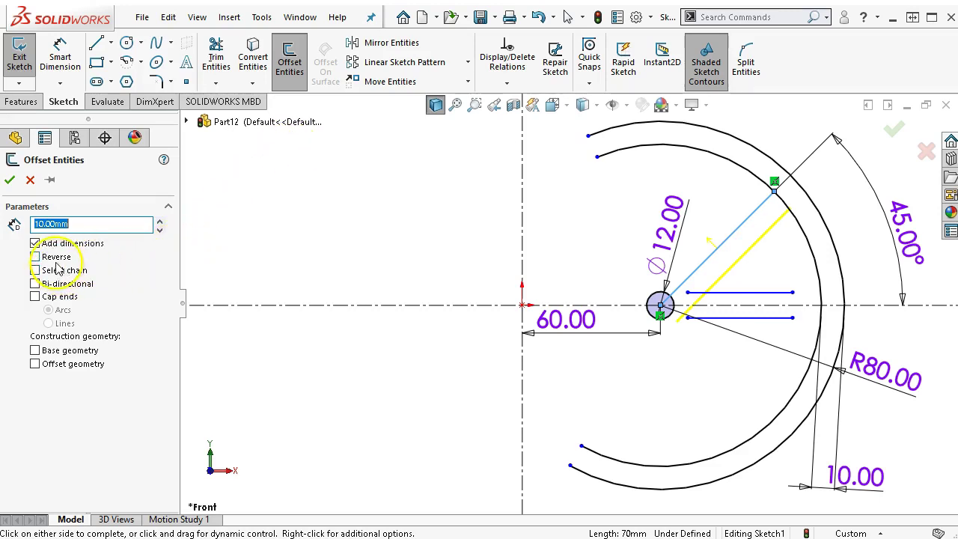
click(50, 285)
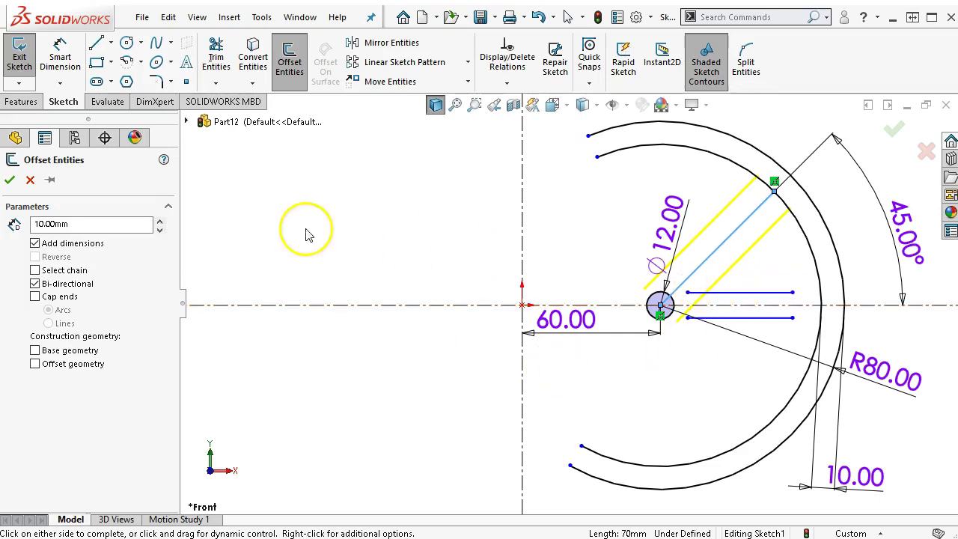
click(10, 181)
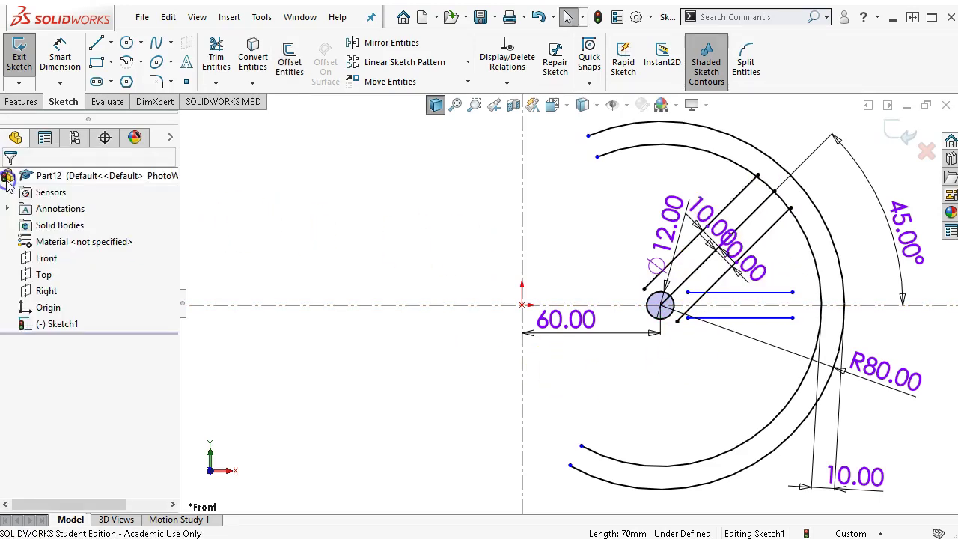
Convert the middle 45° diagonal to construction geometry
click(767, 208)
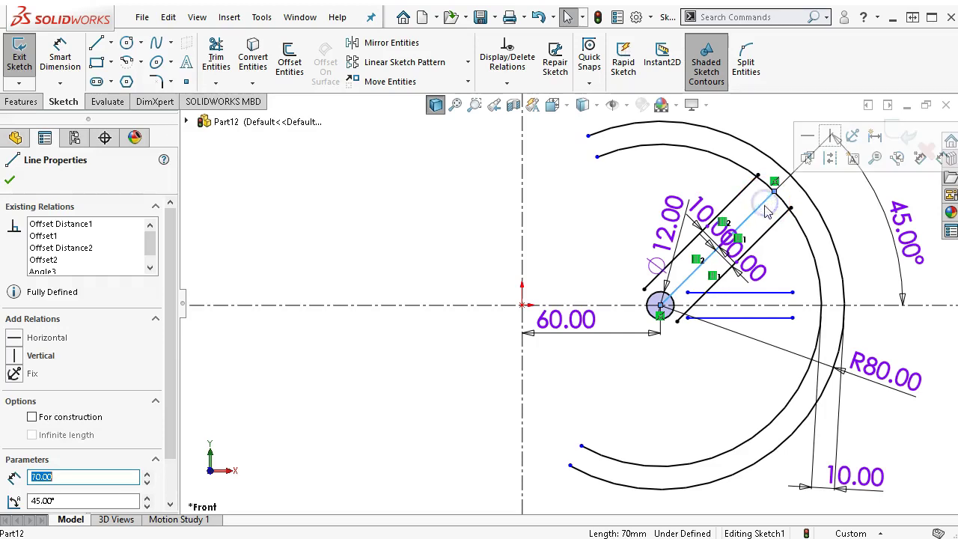
click(830, 159)
click(823, 269)
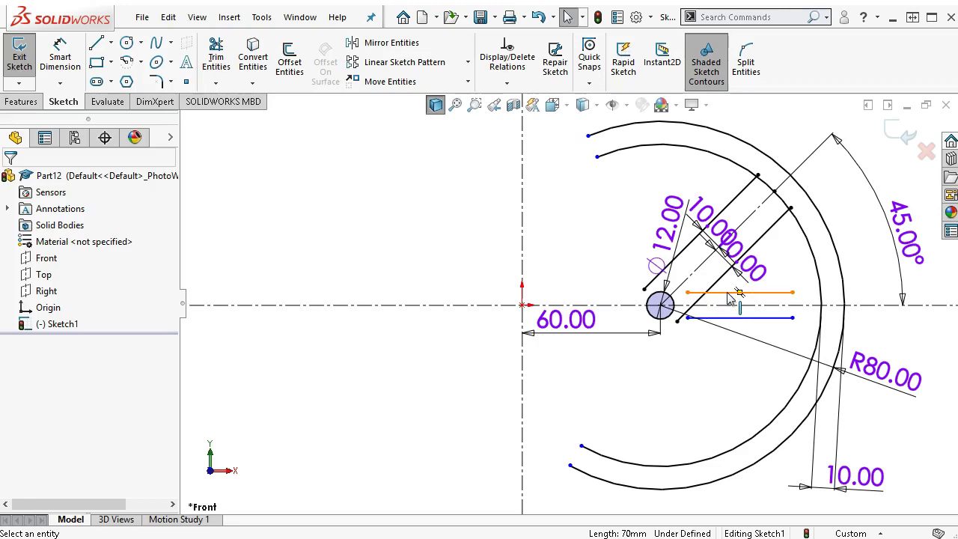
Mirror both offset diagonals below the horizontal centerline
click(767, 241)
ctrl+click(738, 196)
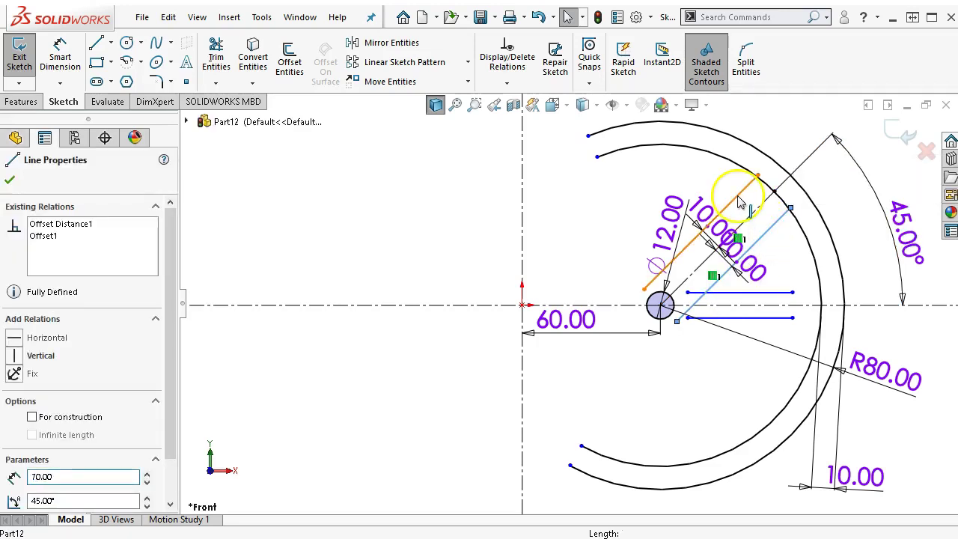
ctrl+click(812, 306)
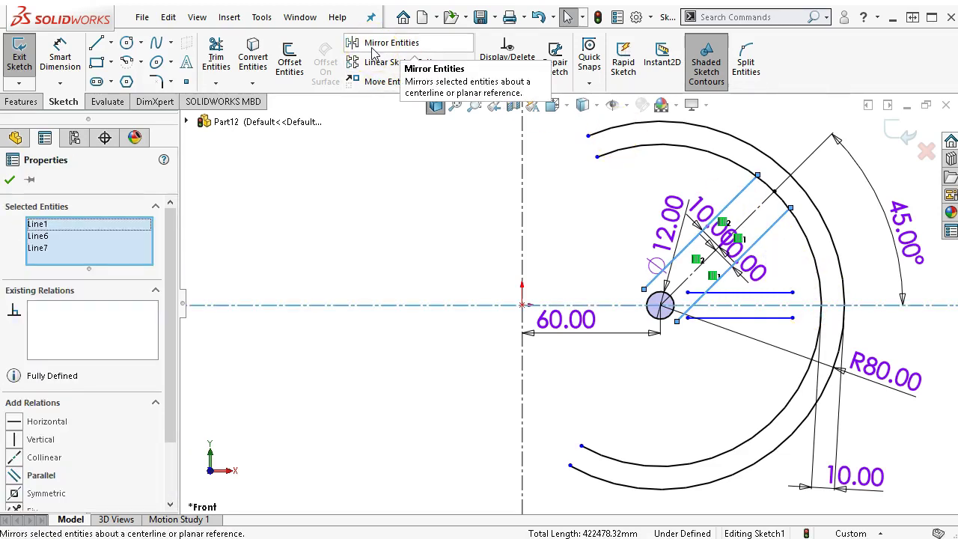
click(374, 47)
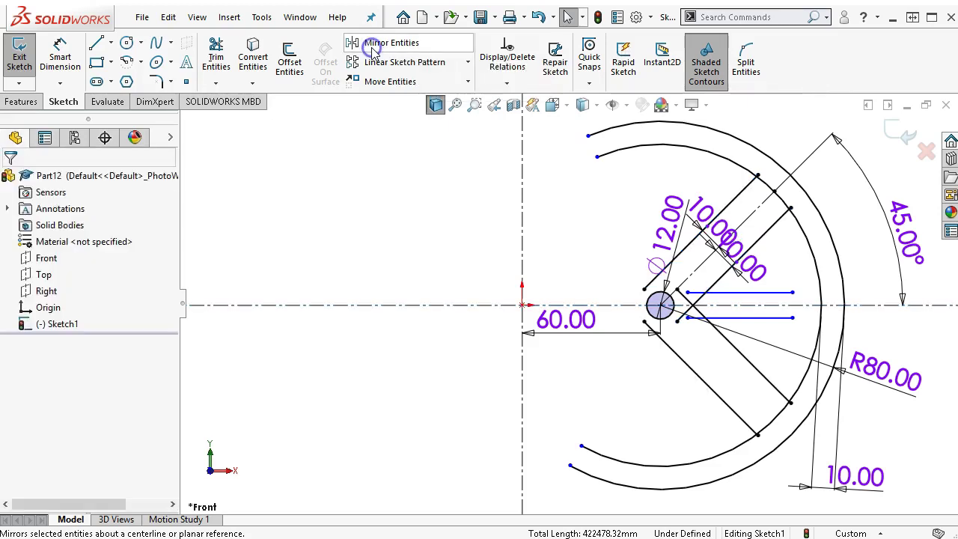
Stretch the short horizontal lines to run from the upper 45° offset line to the inner arc
scroll(779, 324, down, 2)
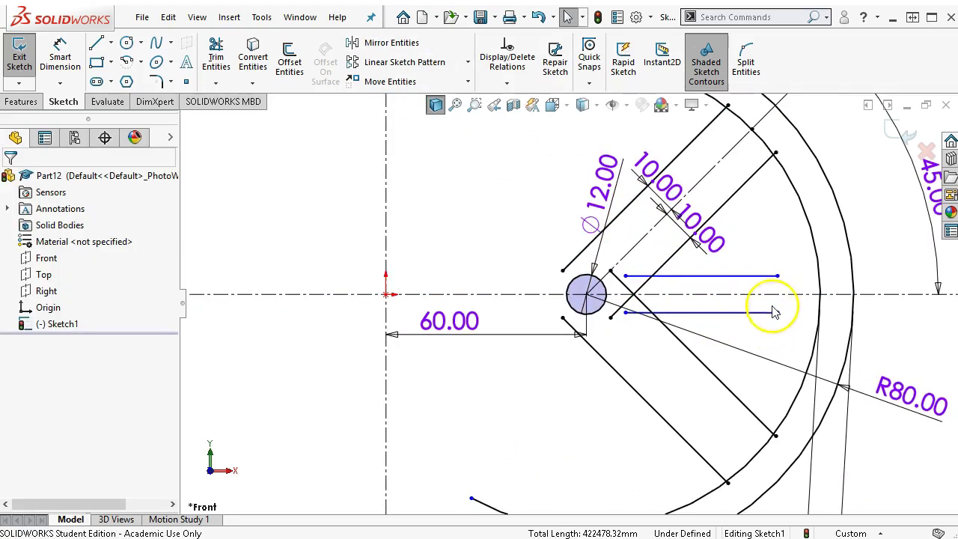
drag(781, 279, 820, 268)
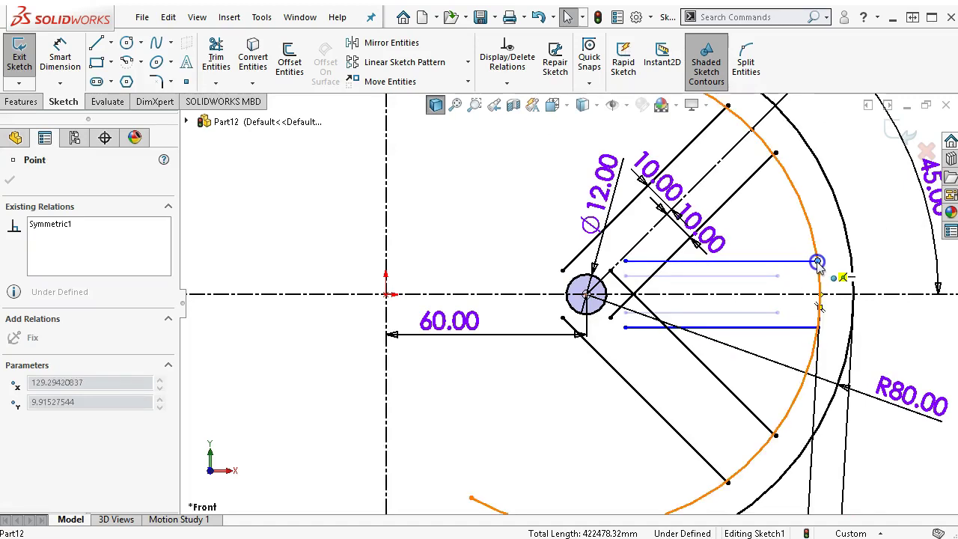
drag(819, 266, 820, 268)
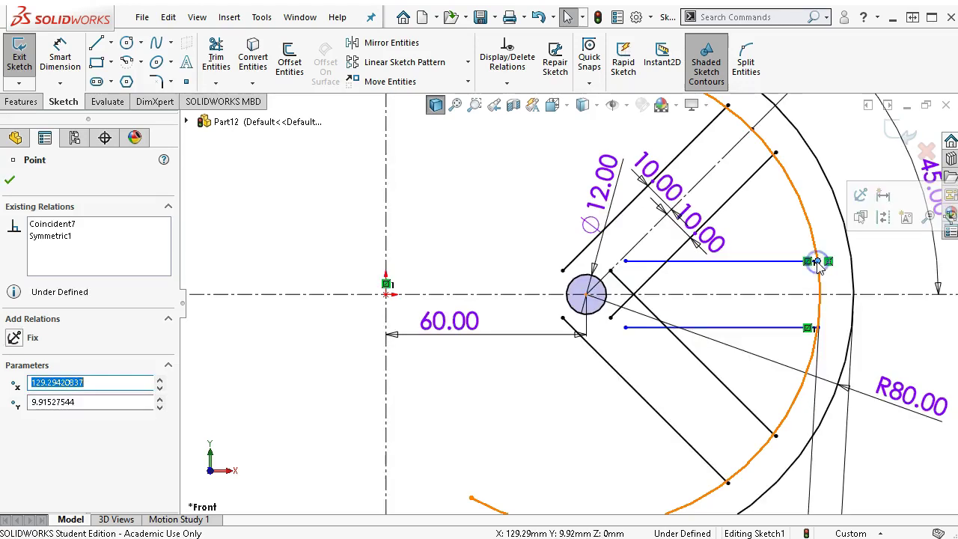
drag(625, 261, 671, 264)
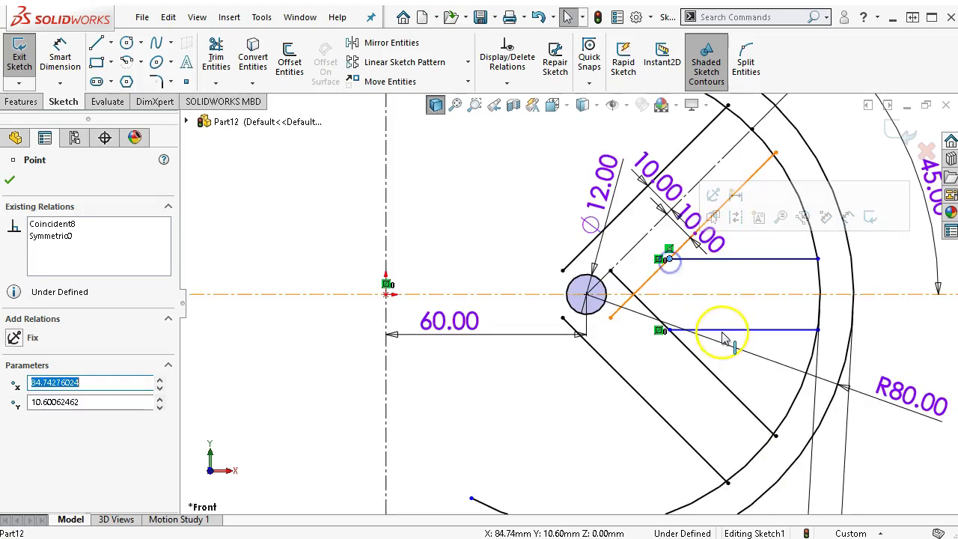
click(720, 278)
Dimension the gap between the two horizontal lines as 10 mm
key(f)
scroll(652, 257, down, 2)
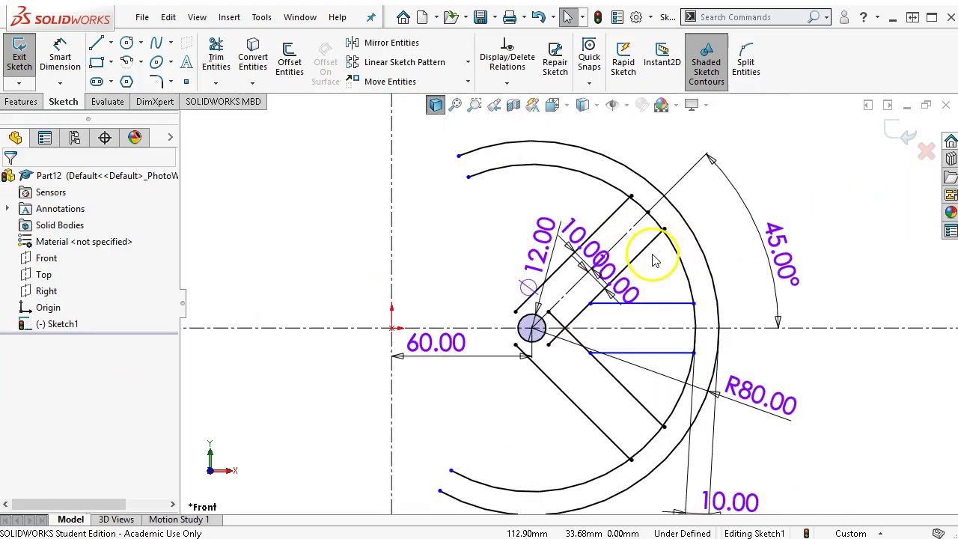
click(60, 66)
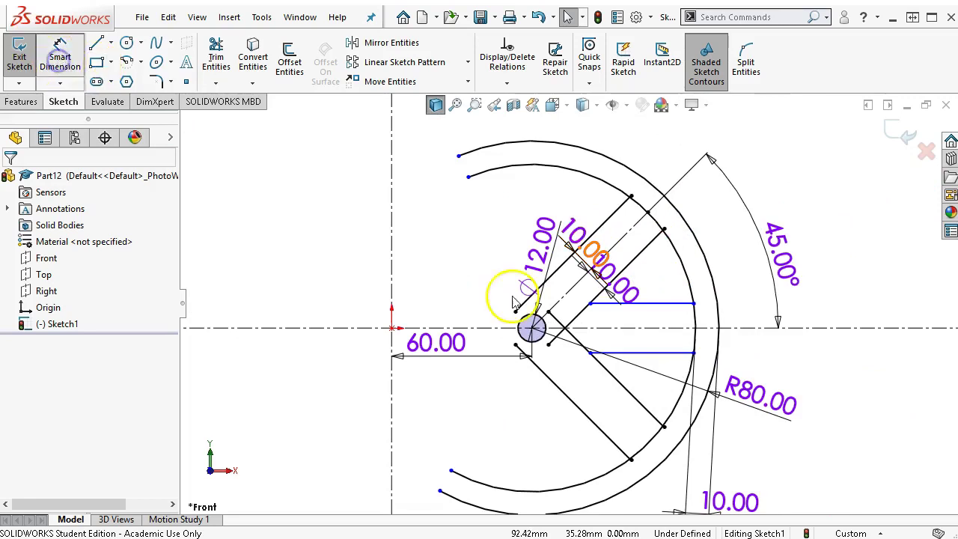
click(664, 352)
click(663, 304)
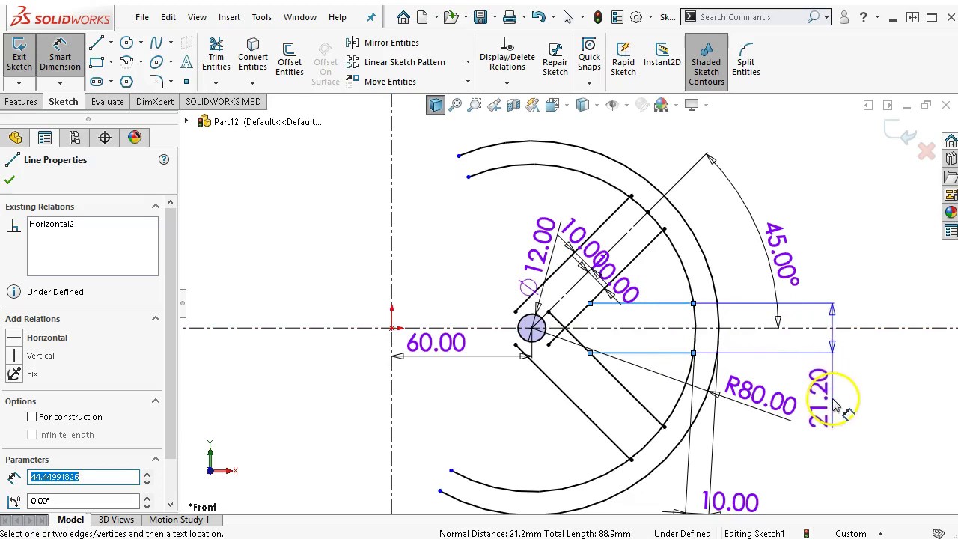
click(835, 400)
text(10)
key(Return)
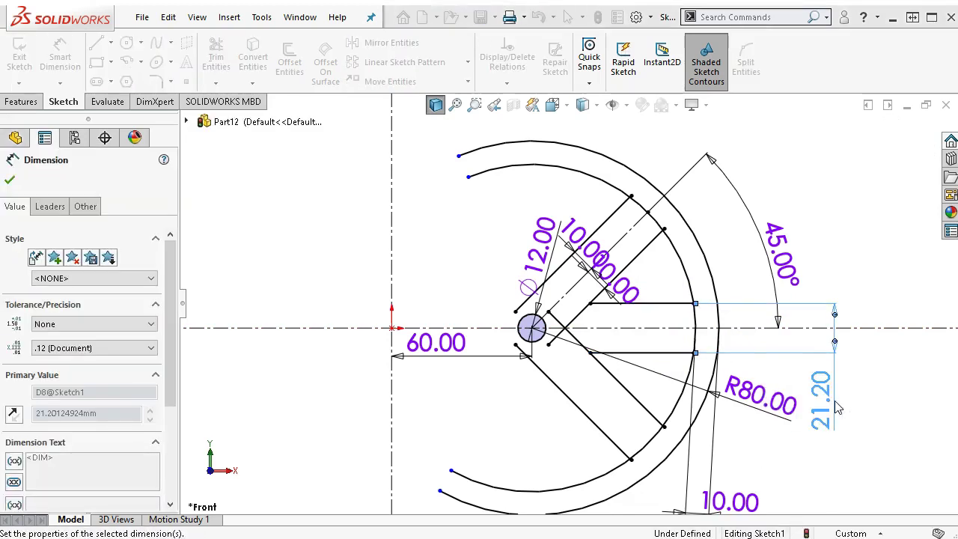
right_click(783, 187)
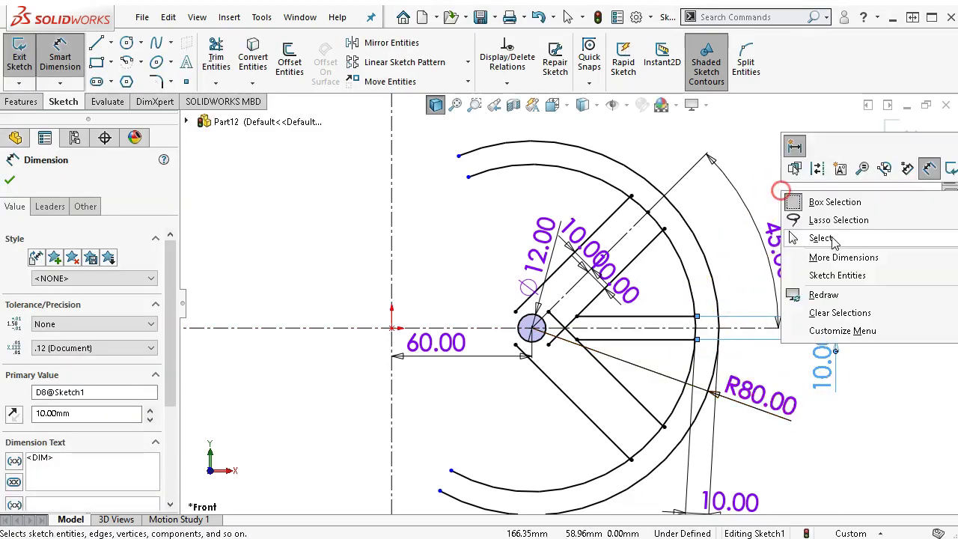
click(833, 241)
click(565, 348)
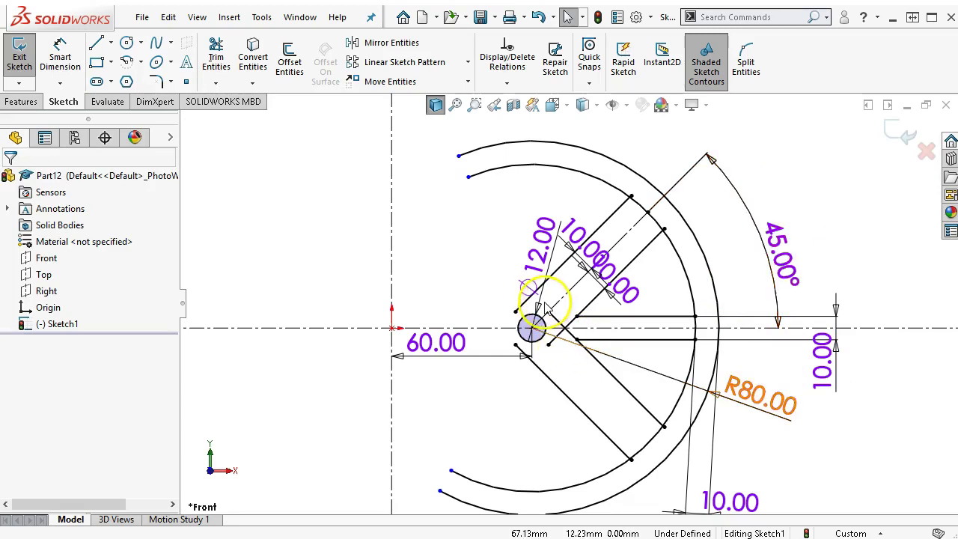
Change both 10.00 slot offset dimensions beside the 45° line to 5 mm
mouse_move(595, 255)
mouse_down()
mouse_move(620, 214)
mouse_move(609, 261)
mouse_move(594, 254)
mouse_move(592, 266)
mouse_move(587, 208)
mouse_up()
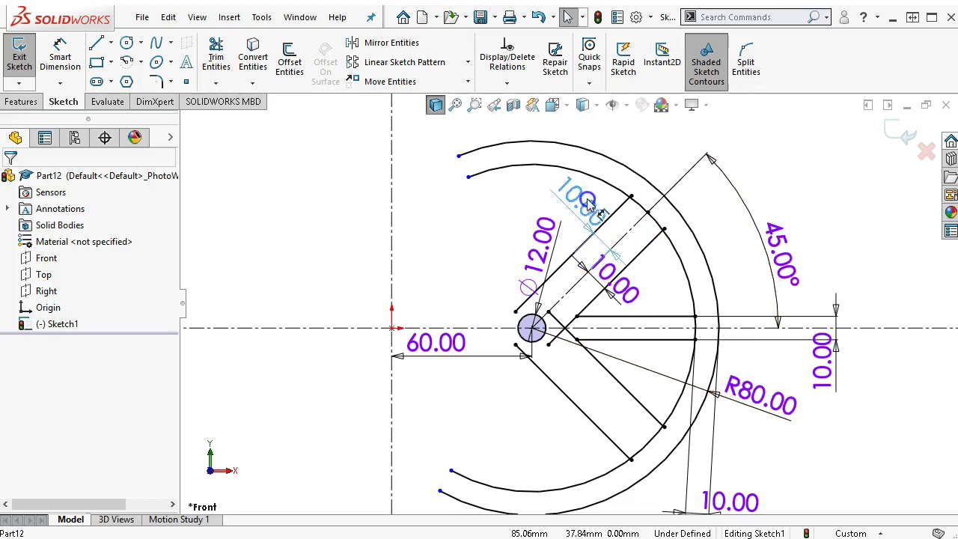
double_click(588, 208)
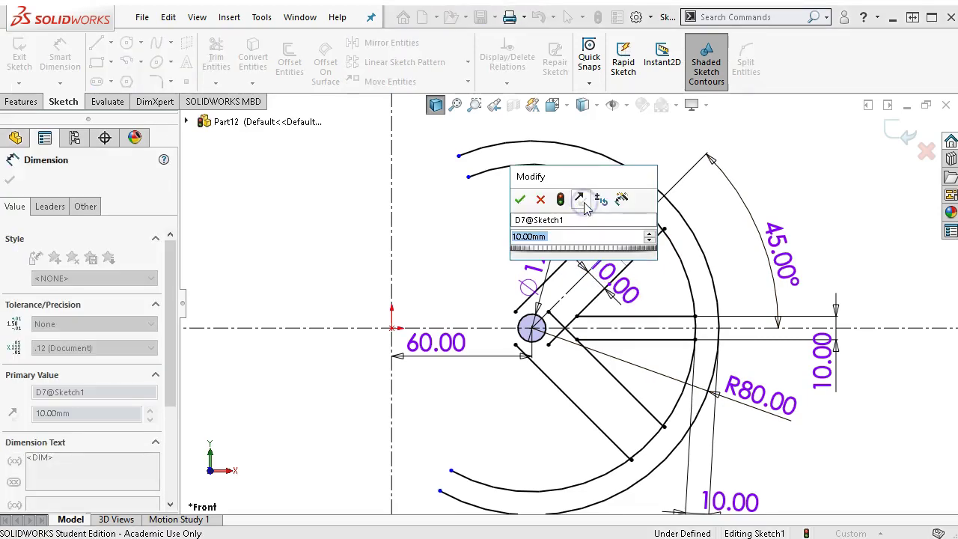
text(5)
key(Return)
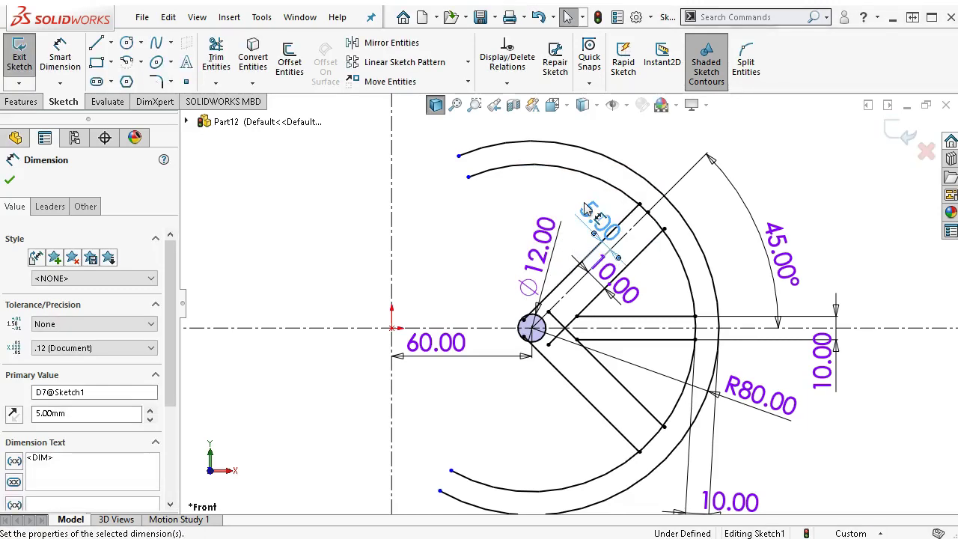
click(587, 273)
double_click(610, 281)
text(5.)
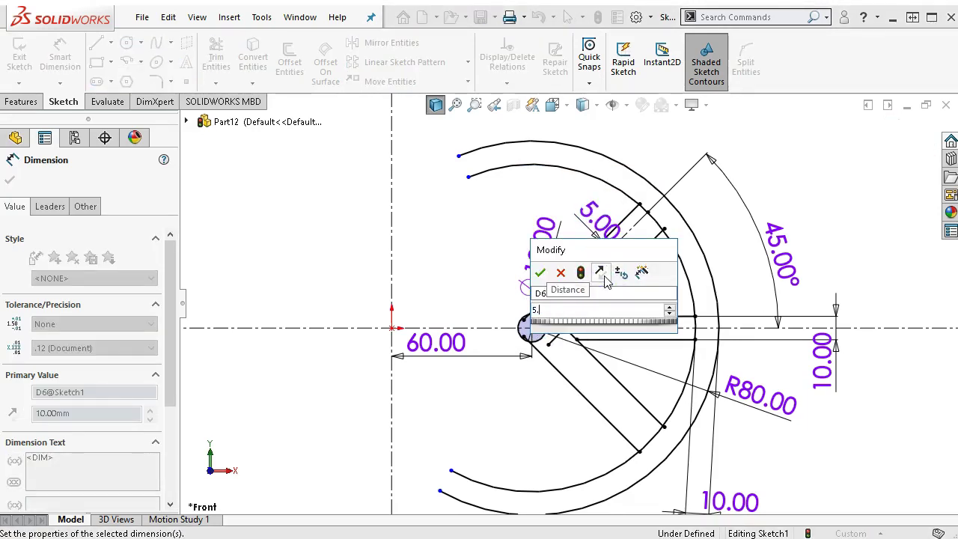
key(Return)
Move the two 5.00 labels clear of the slot and near the arc
drag(606, 282, 822, 187)
drag(640, 238, 718, 157)
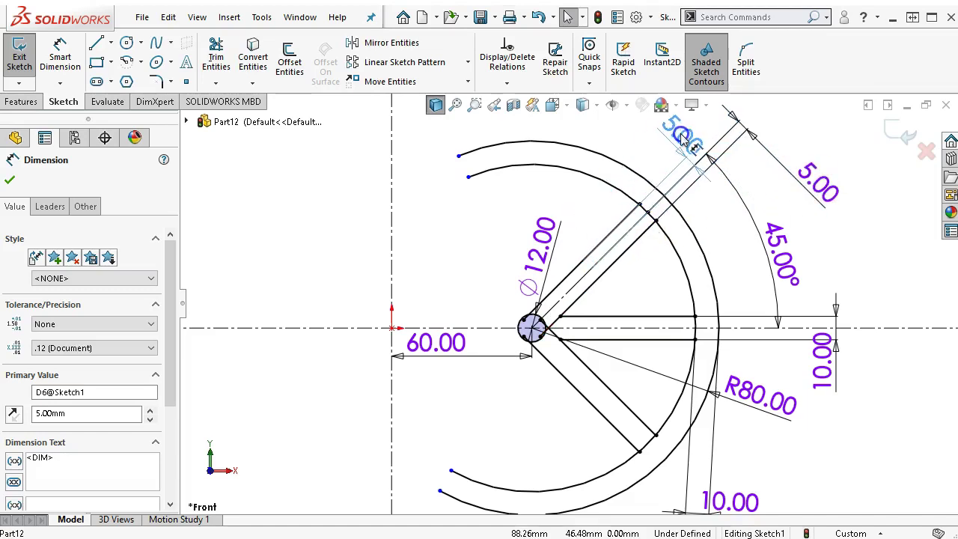
click(824, 188)
drag(826, 189, 790, 193)
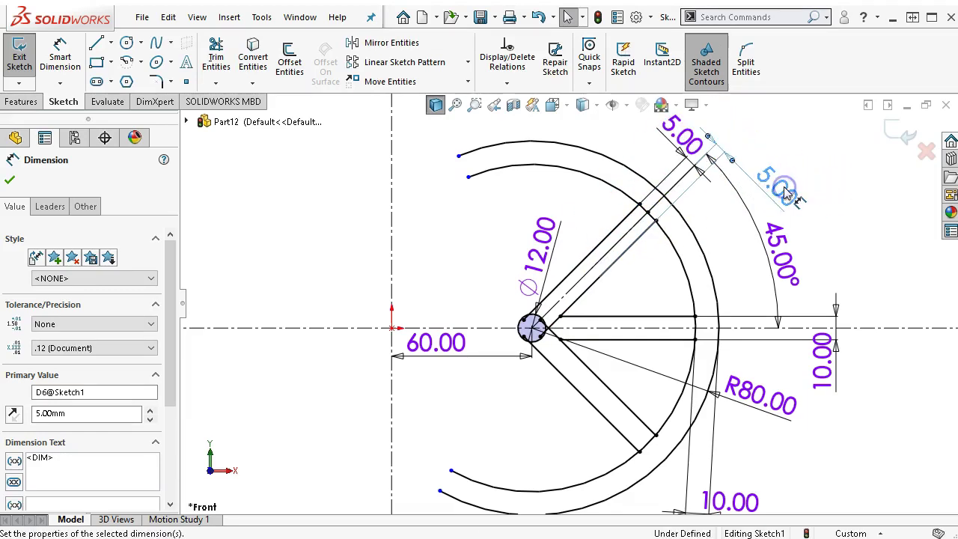
click(822, 343)
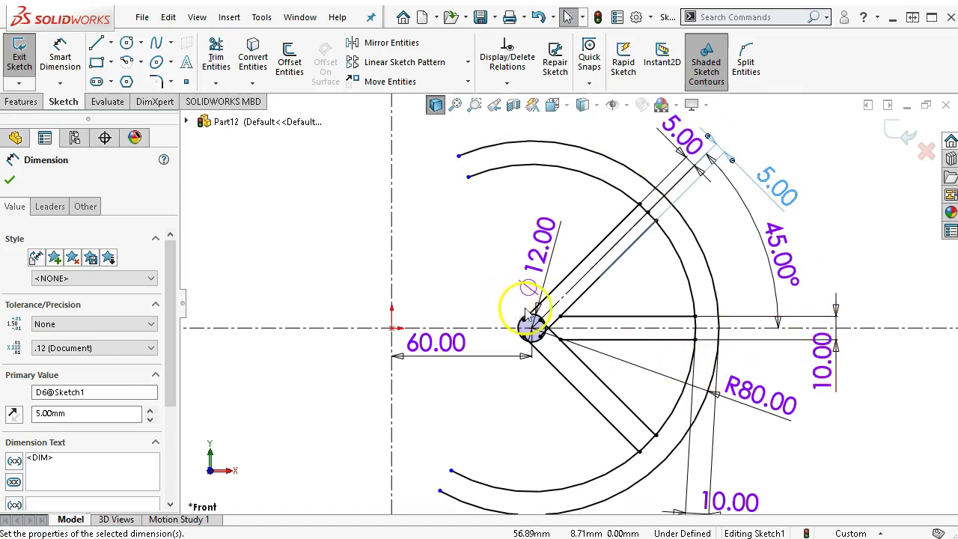
scroll(535, 331, down, 5)
Drag the rib endpoint onto the small circle, zoom to fit, and pick the Line tool
scroll(536, 331, down, 1)
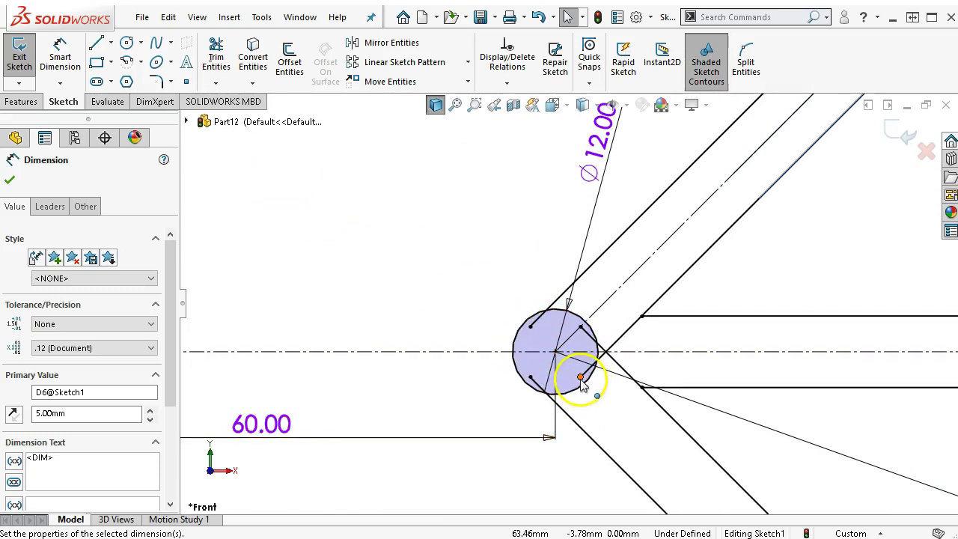
drag(581, 378, 643, 316)
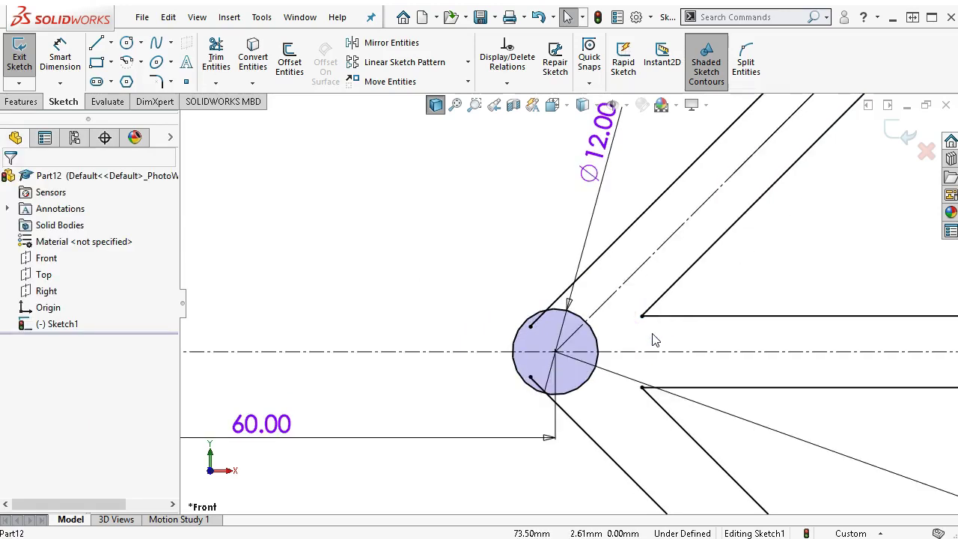
click(679, 342)
key(f)
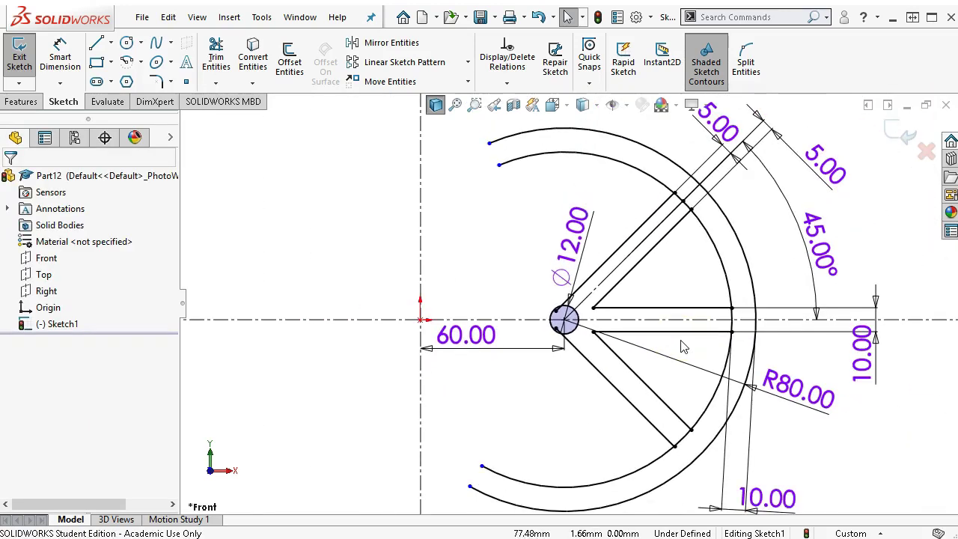
click(688, 338)
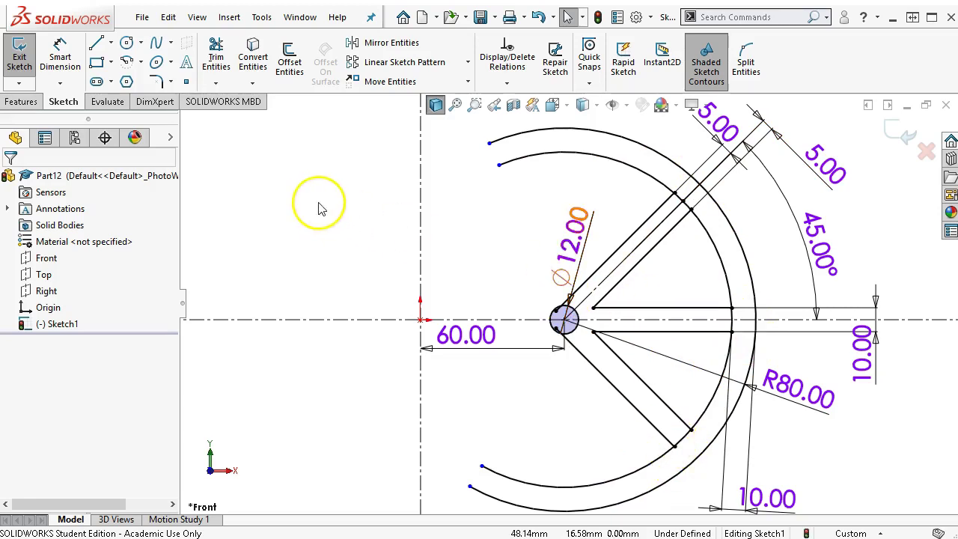
click(96, 42)
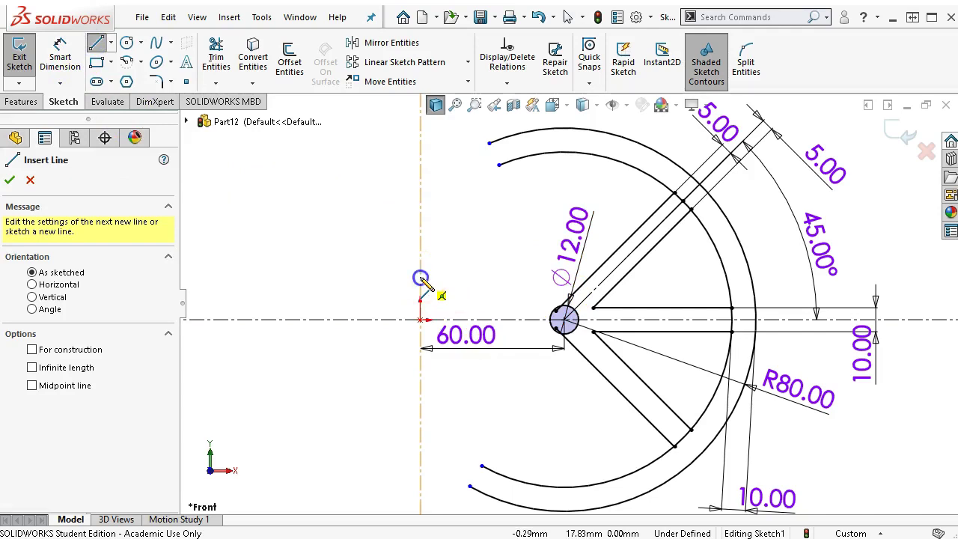
Draw a horizontal line from the vertical axis to the angled rib and mirror it across the horizontal centreline
click(420, 278)
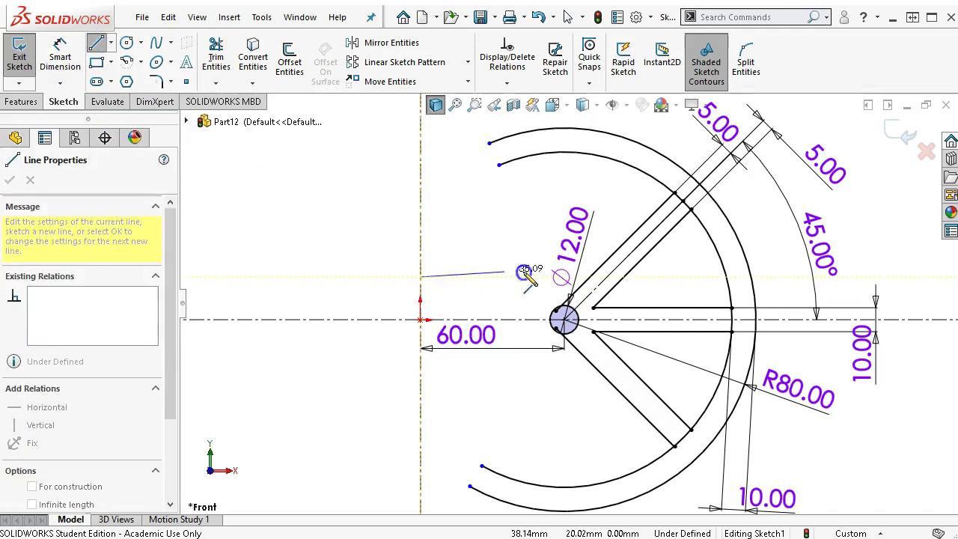
click(591, 277)
right_click(496, 215)
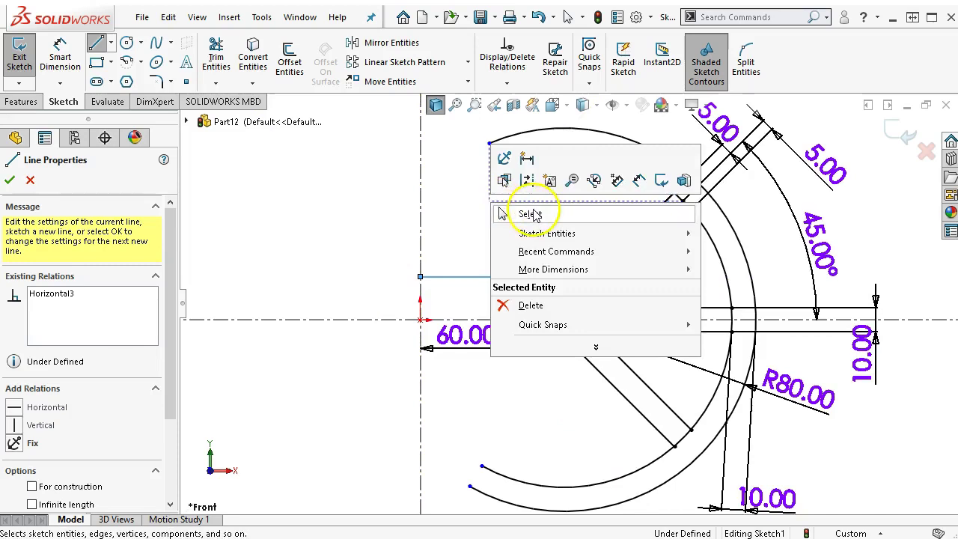
click(534, 210)
click(473, 277)
click(473, 277)
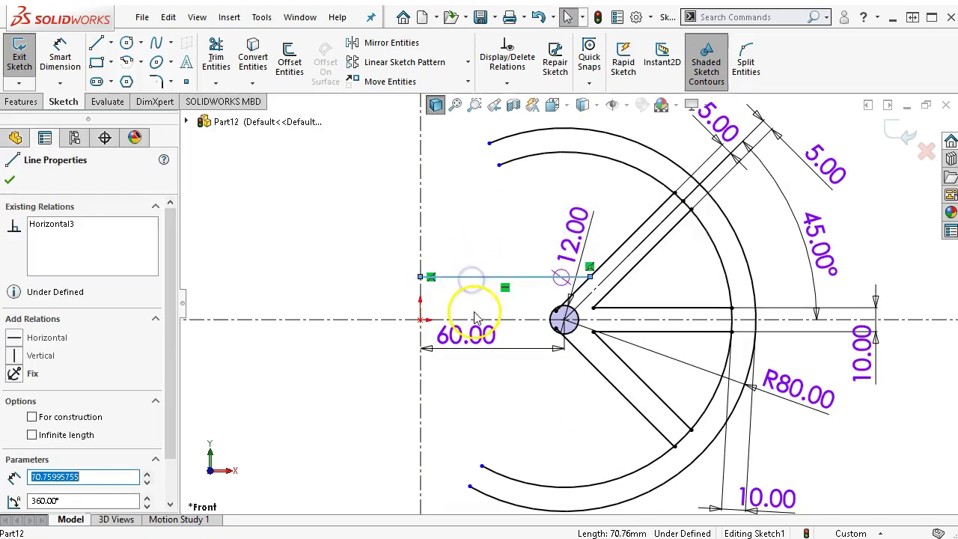
ctrl+click(391, 321)
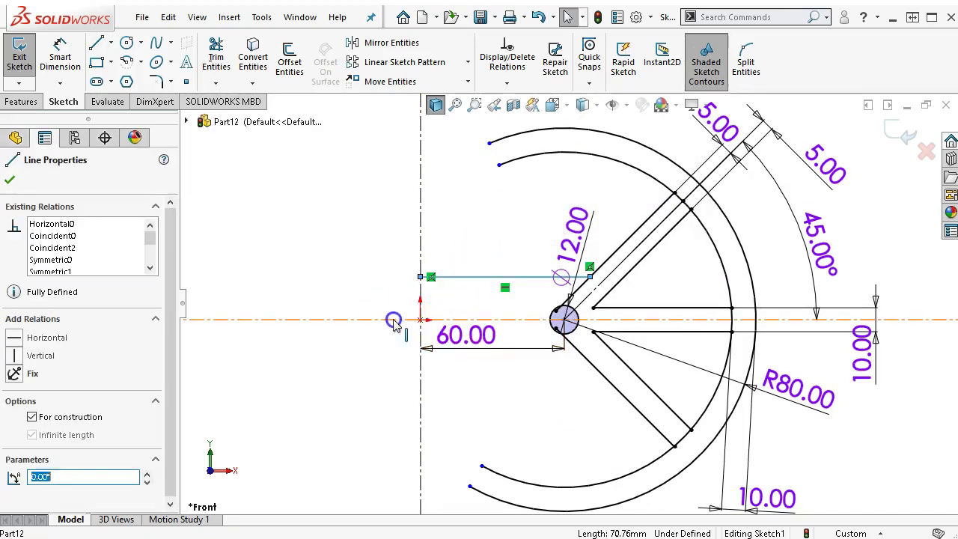
click(395, 42)
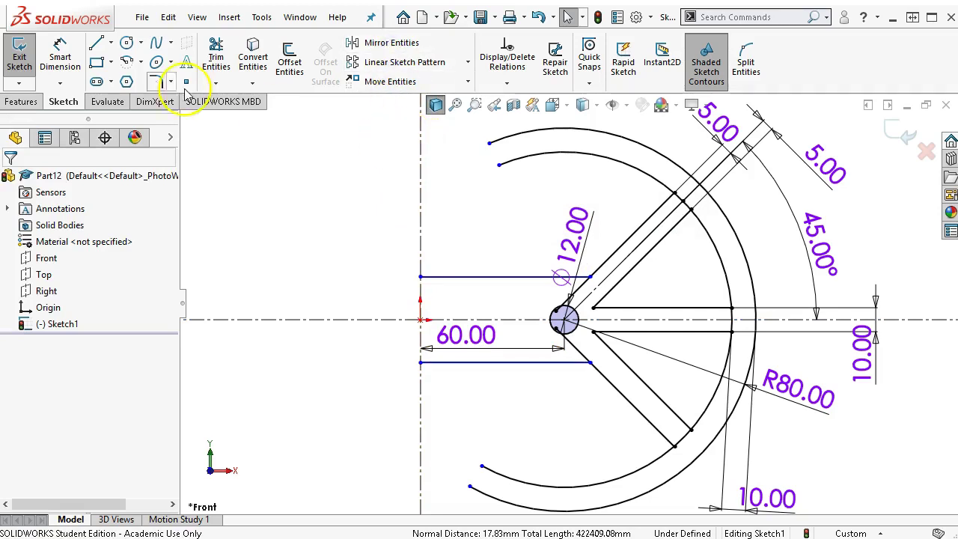
Dimension the two horizontal lines 30 mm apart
click(63, 44)
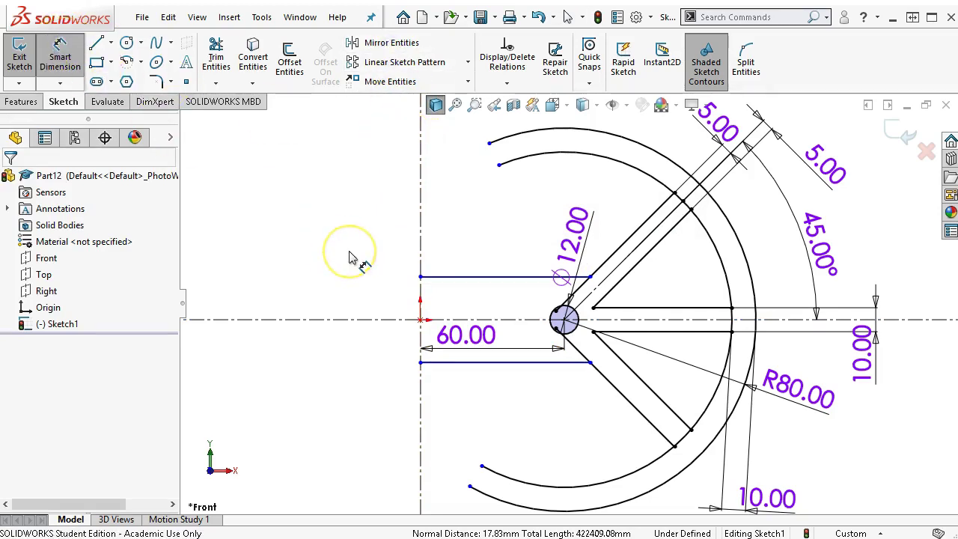
drag(438, 314, 454, 298)
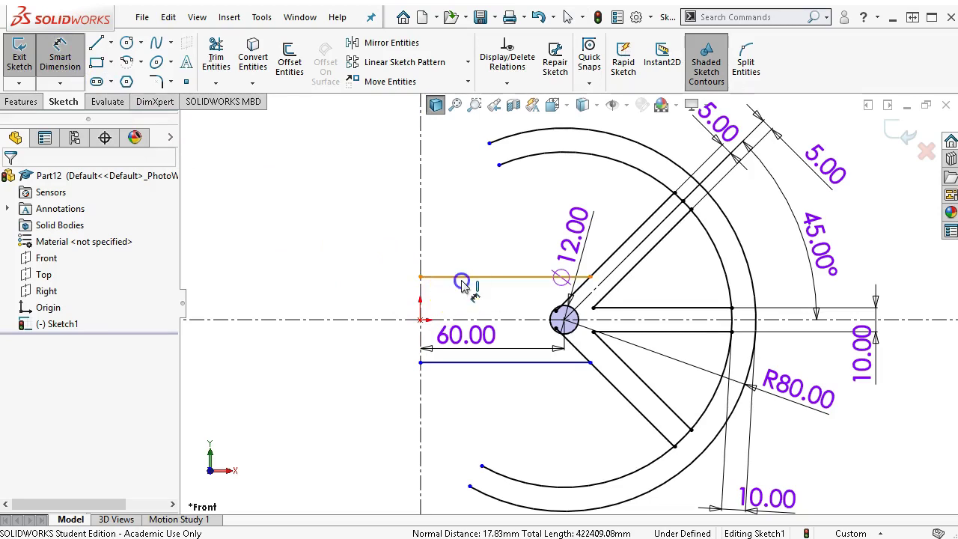
click(468, 362)
click(468, 363)
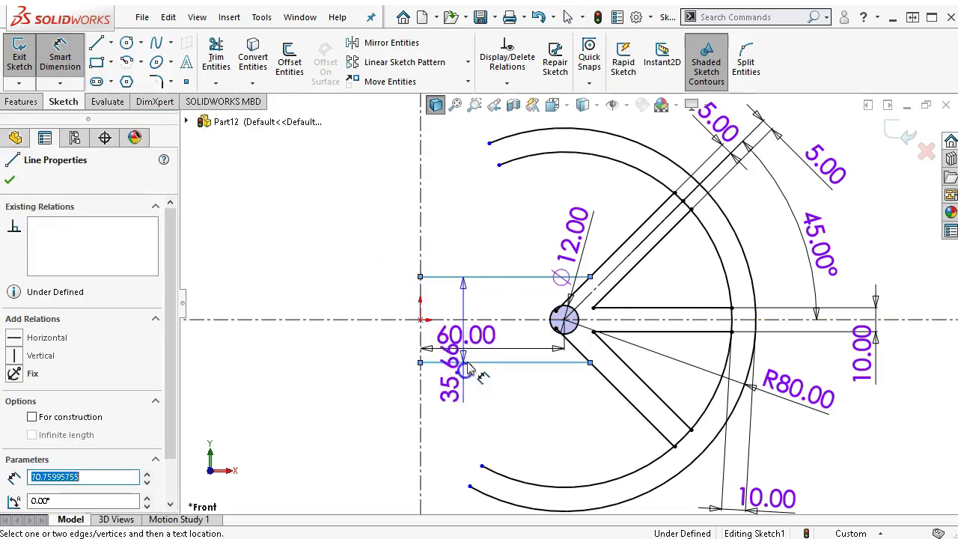
click(449, 415)
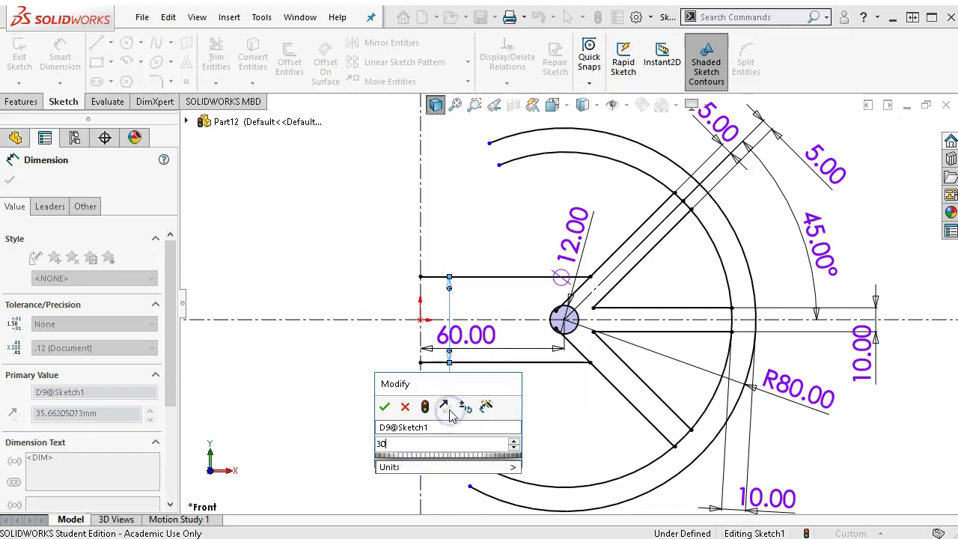
key(Return)
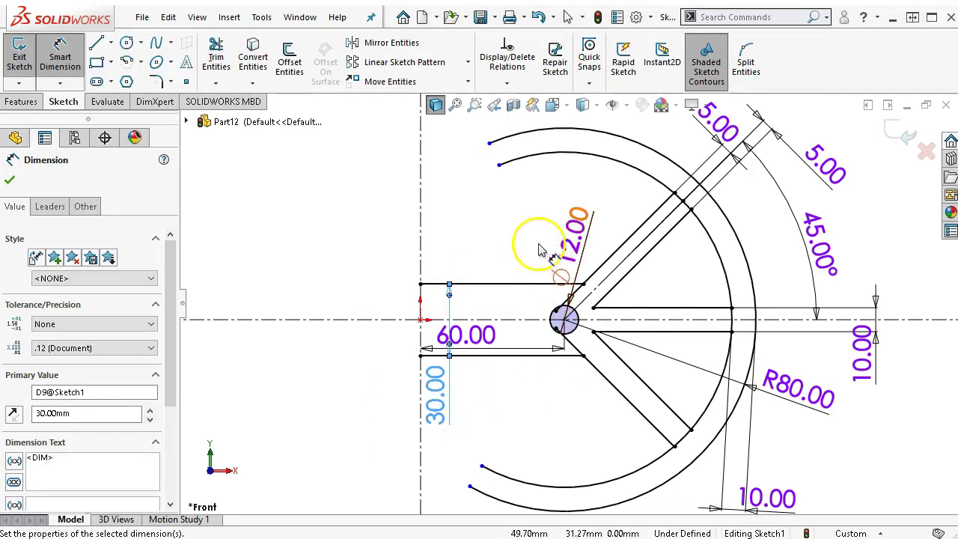
right_click(539, 245)
click(576, 291)
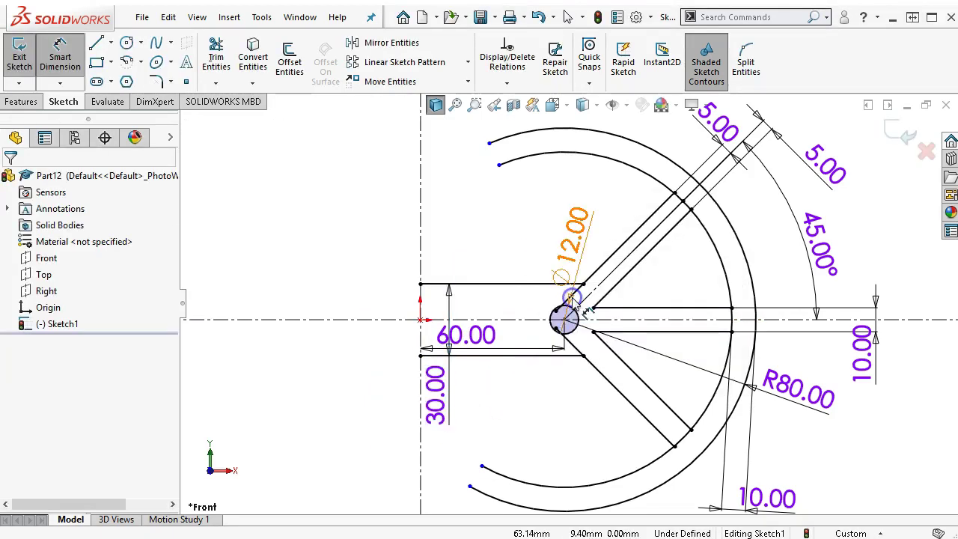
Nudge the Ø12.00 label right and drag the 60.00 dimension below the slot
scroll(539, 245, down, 2)
drag(734, 279, 743, 278)
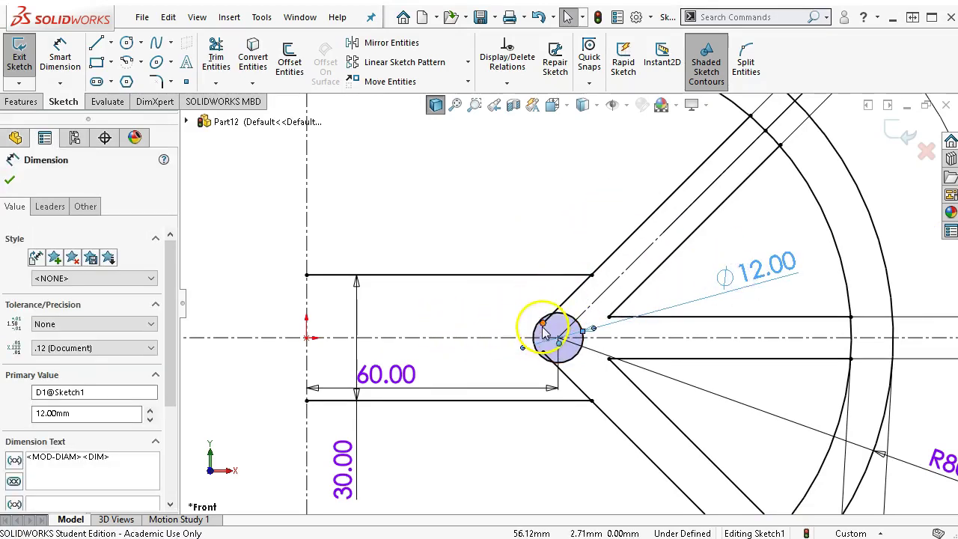
click(580, 289)
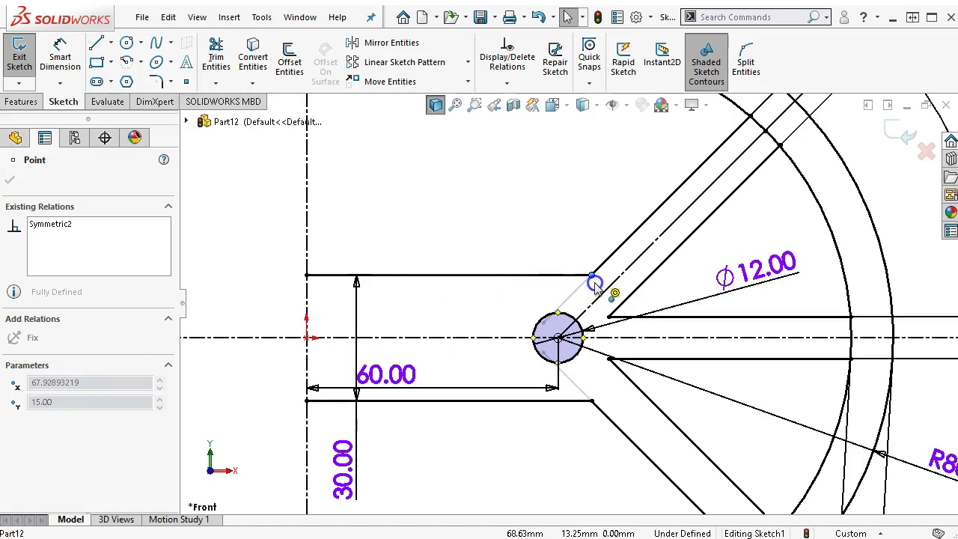
click(595, 399)
scroll(588, 398, up, 3)
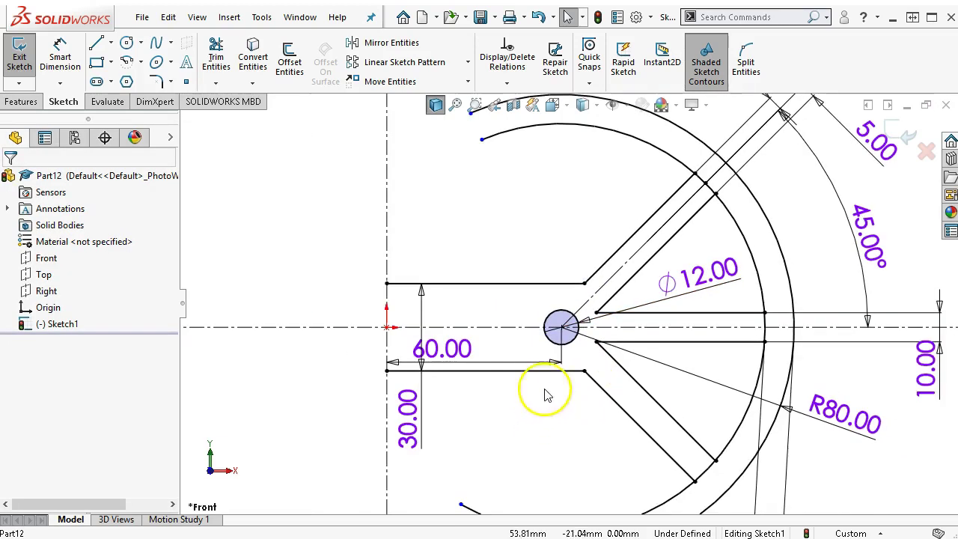
scroll(547, 389, up, 2)
scroll(554, 238, down, 2)
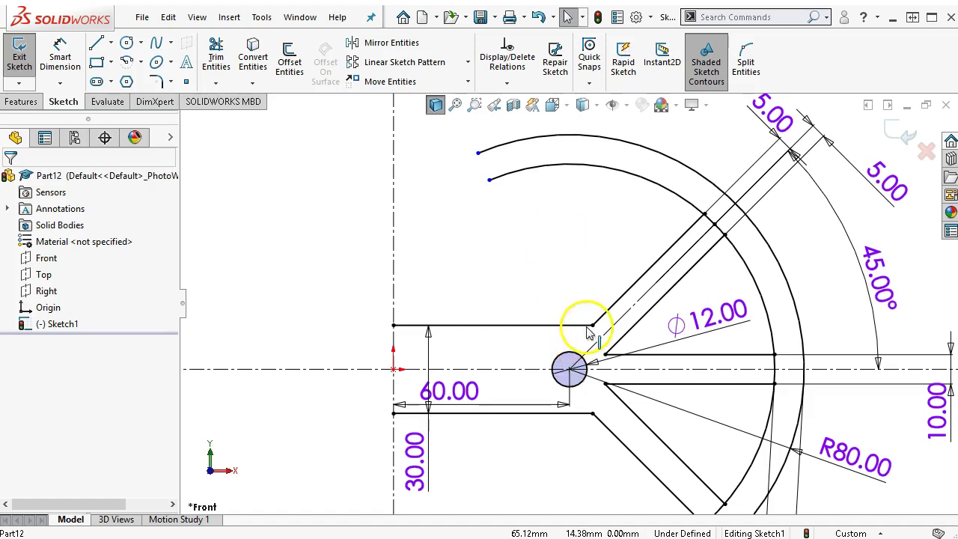
scroll(584, 314, up, 3)
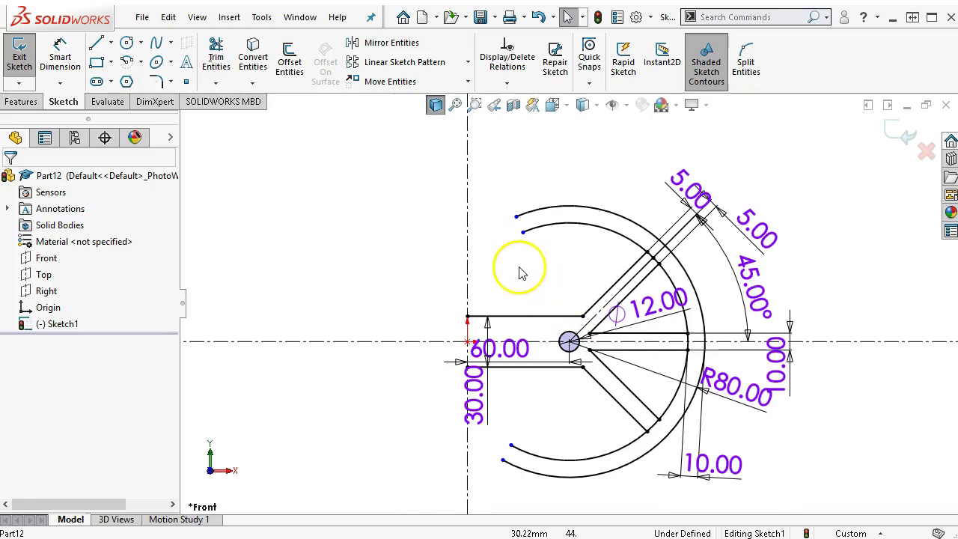
scroll(513, 267, down, 2)
drag(503, 381, 539, 426)
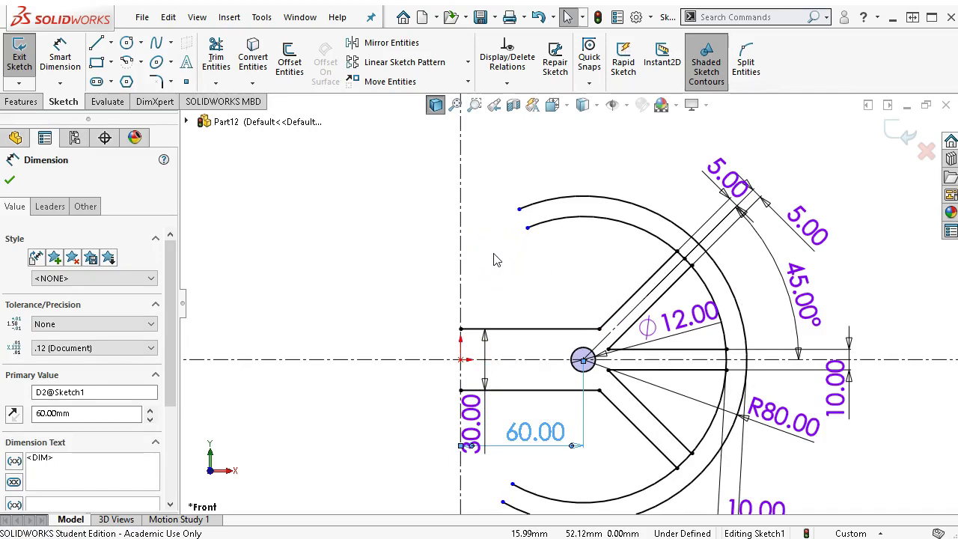
scroll(509, 293, up, 2)
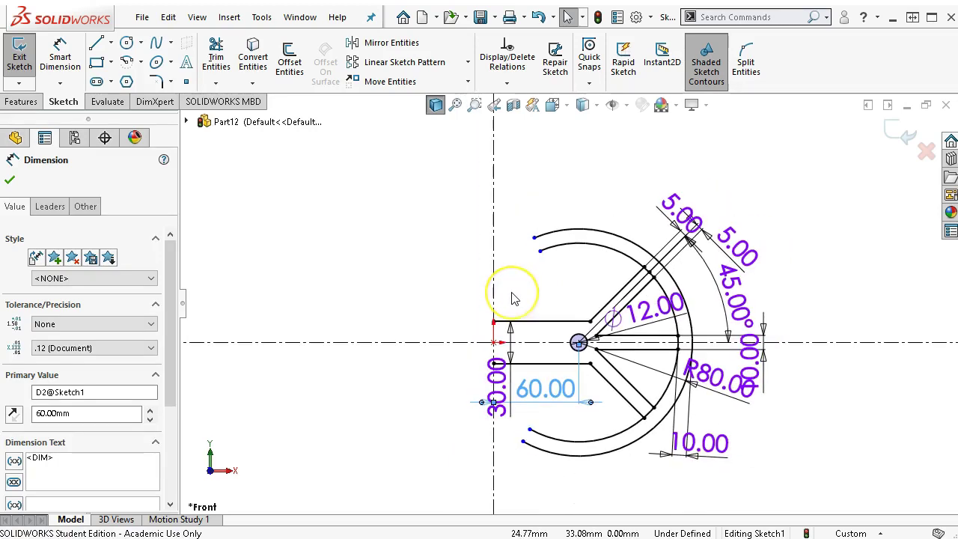
Draw a vertical line rising from the slot's upper horizontal line
click(93, 42)
scroll(524, 292, down, 2)
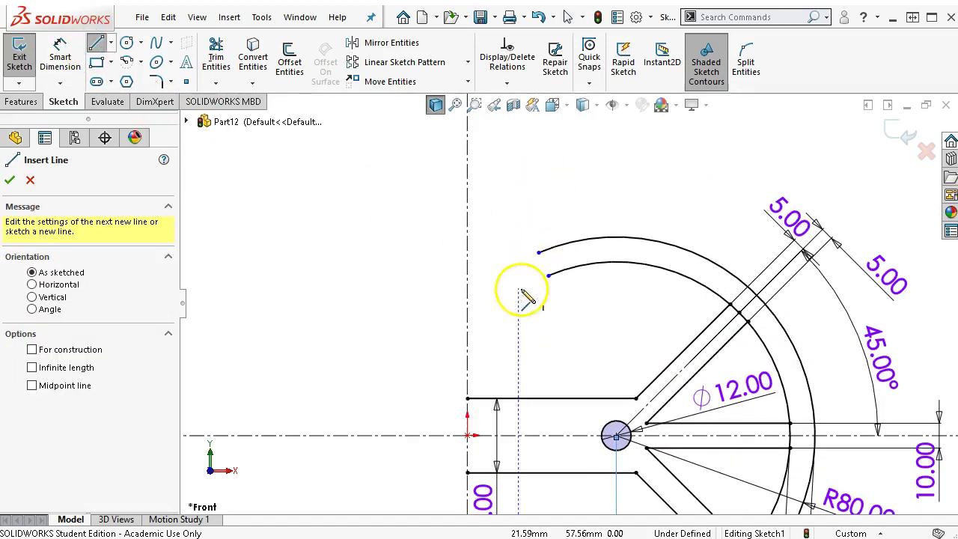
click(489, 398)
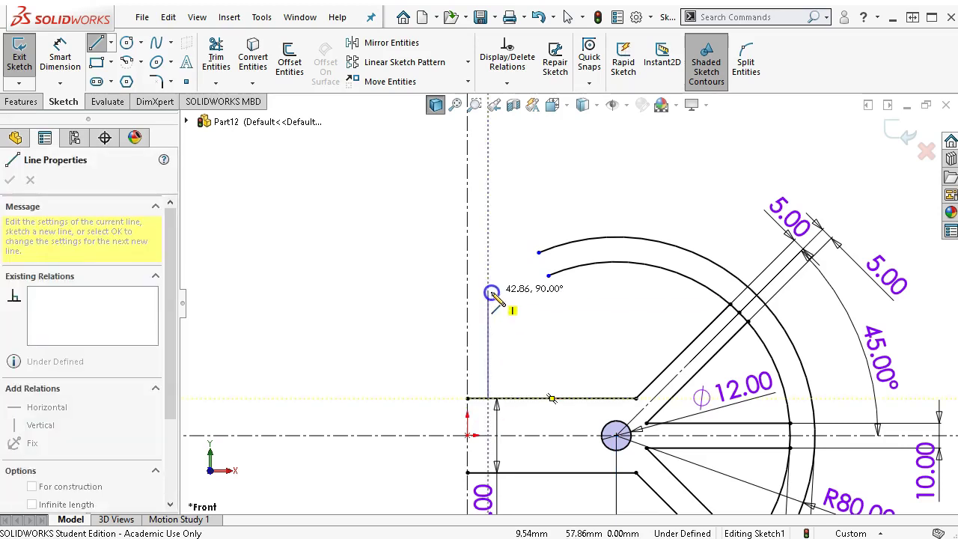
click(491, 292)
right_click(562, 326)
click(578, 324)
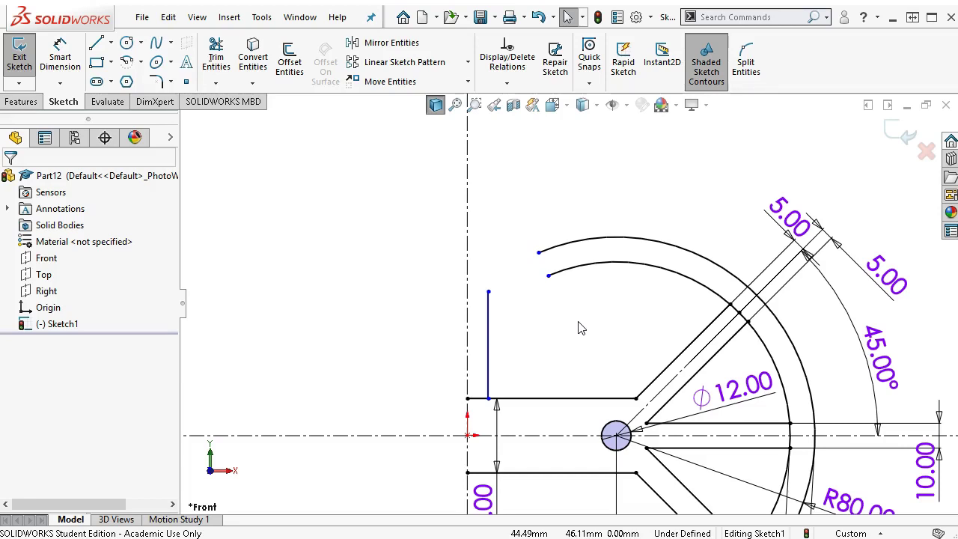
Dimension the vertical line 5 mm right of the vertical centerline
click(60, 58)
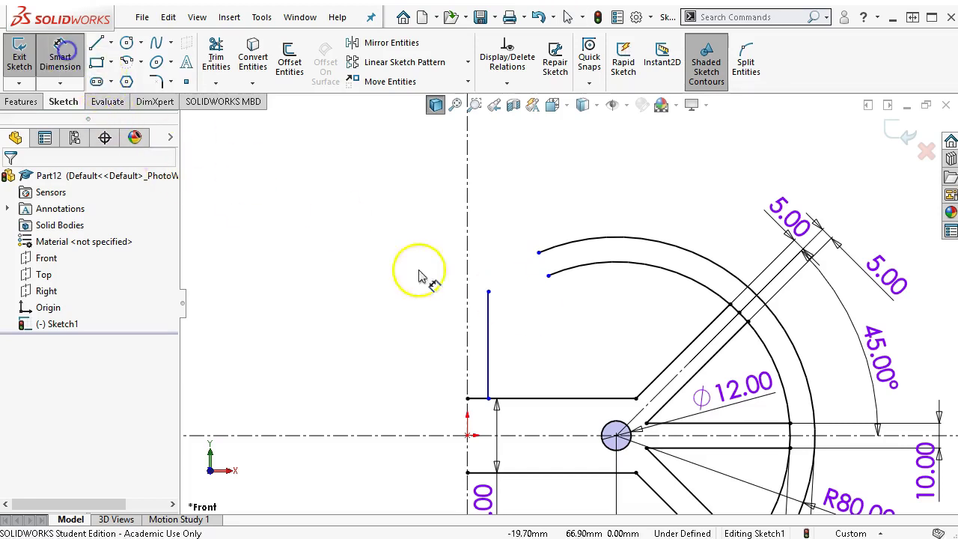
click(487, 329)
click(468, 323)
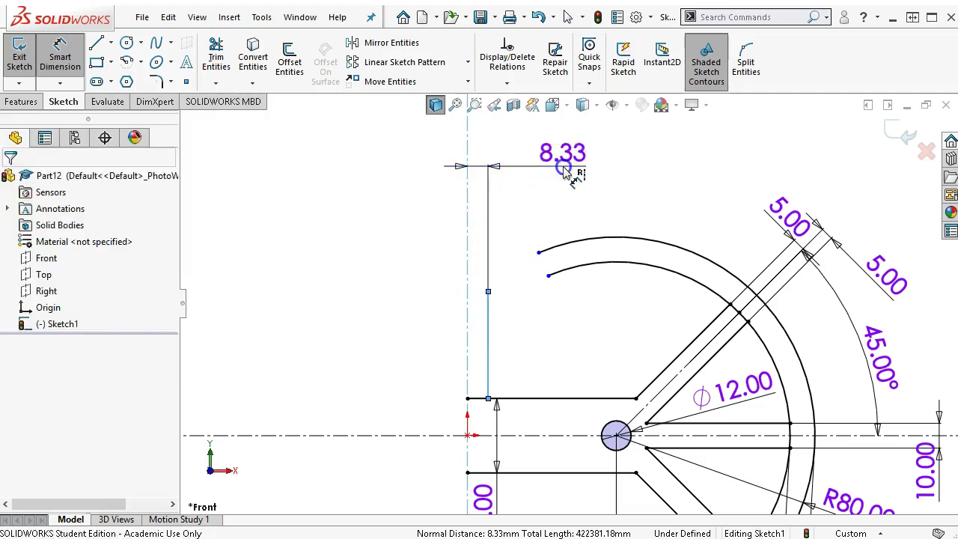
click(567, 172)
text(5)
key(Return)
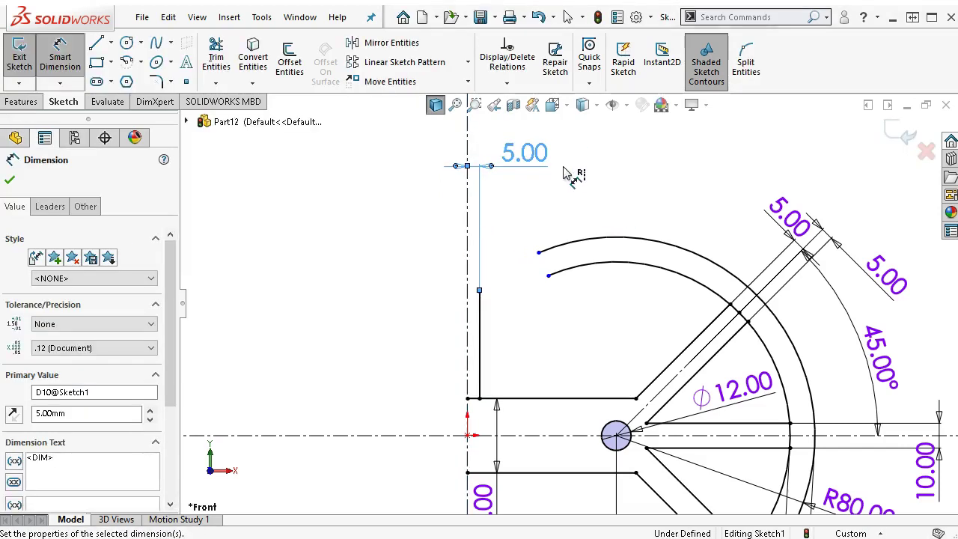
right_click(588, 331)
click(601, 318)
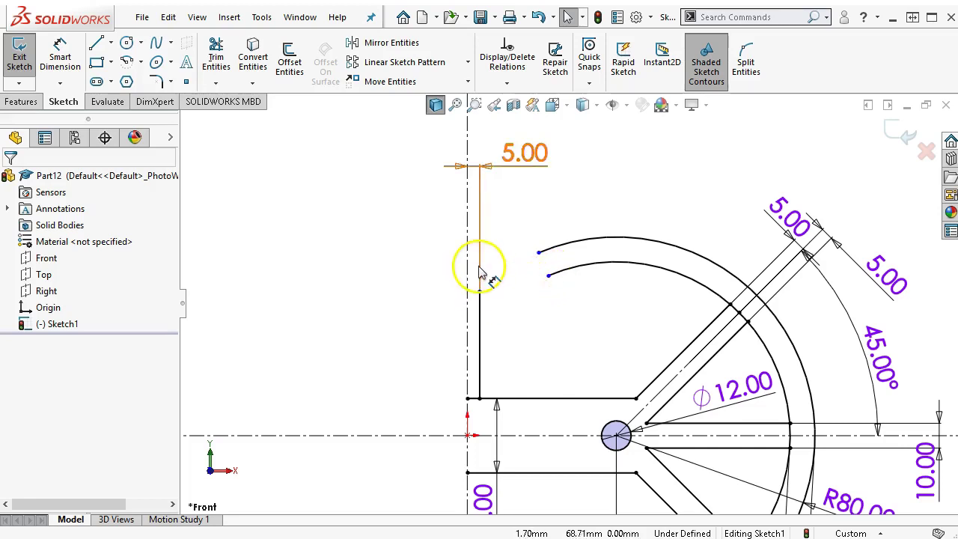
Draw a tangent arc from the inner arc's end to the left vertical line, then adjust its endpoint
click(140, 63)
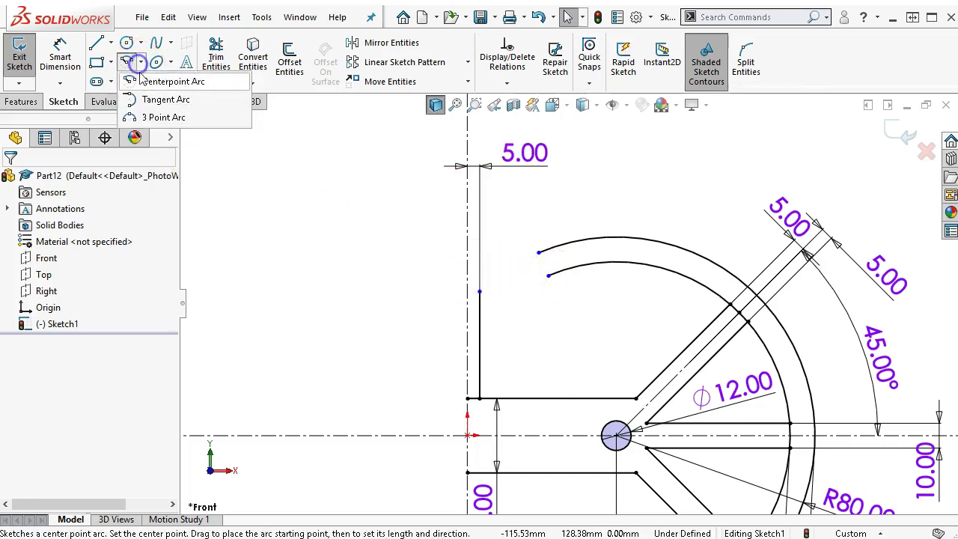
click(149, 96)
click(545, 274)
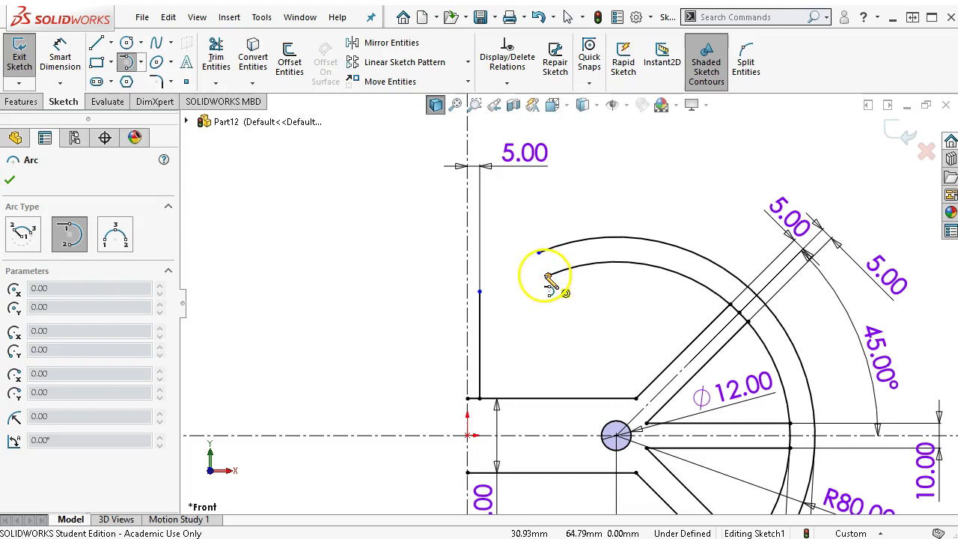
click(483, 292)
right_click(540, 319)
click(567, 325)
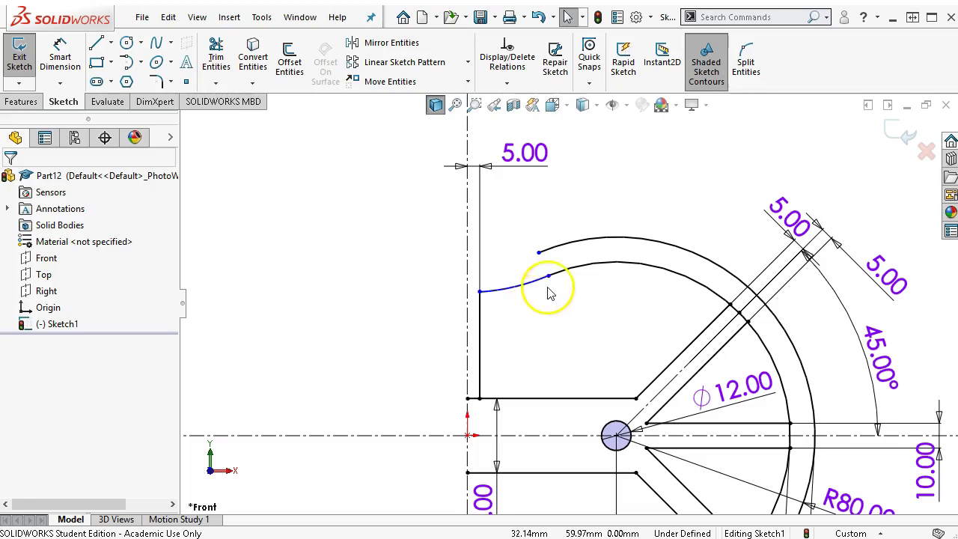
drag(550, 284, 539, 303)
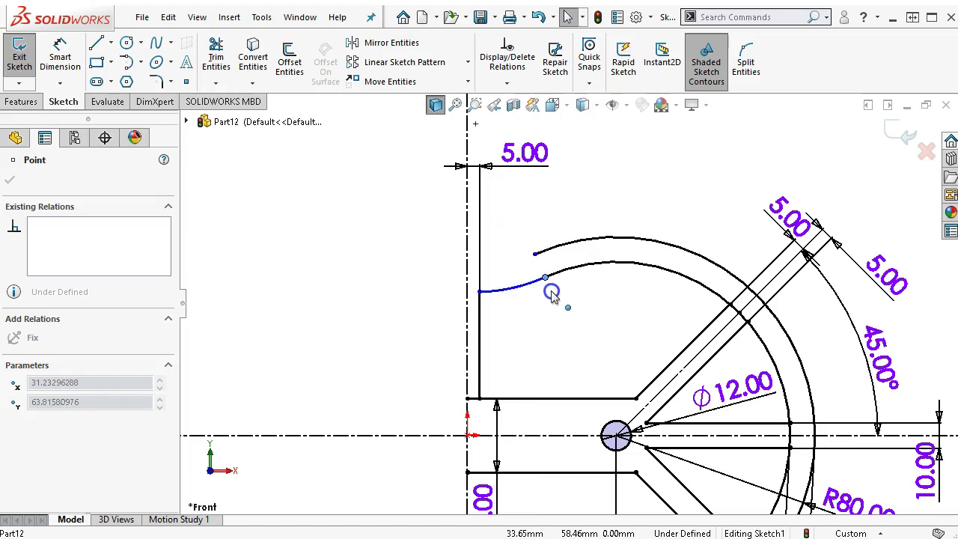
drag(551, 296, 552, 295)
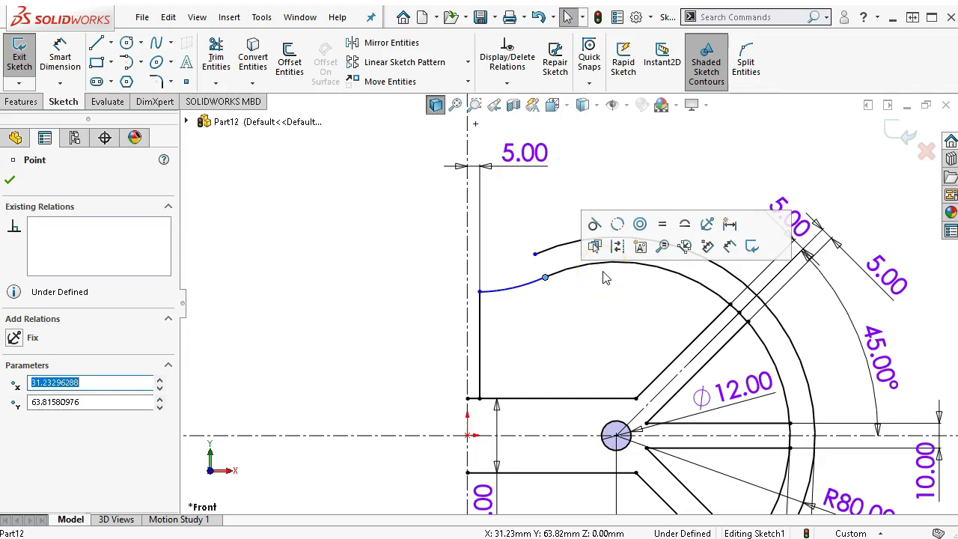
Mirror the connecting arc and left vertical line across the horizontal centerline
click(542, 337)
scroll(545, 333, up, 5)
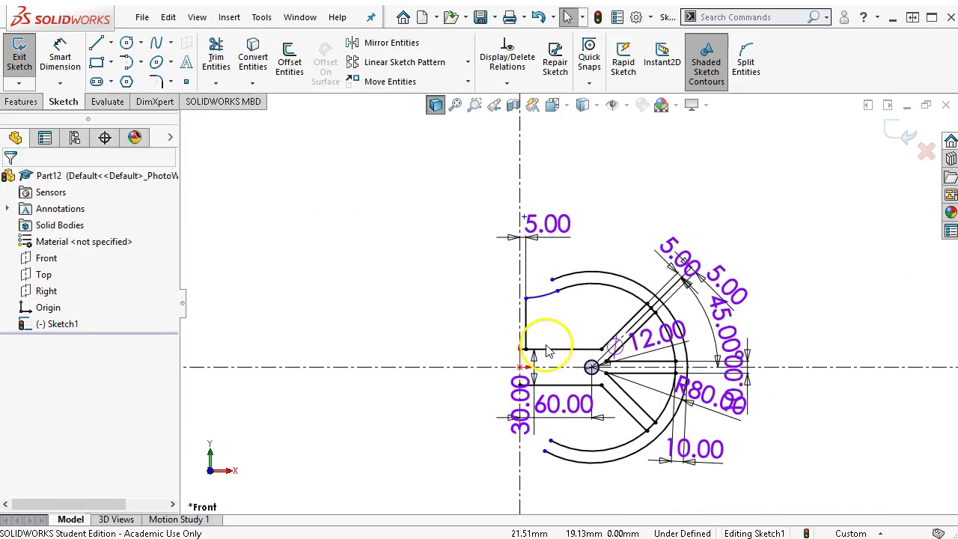
click(552, 292)
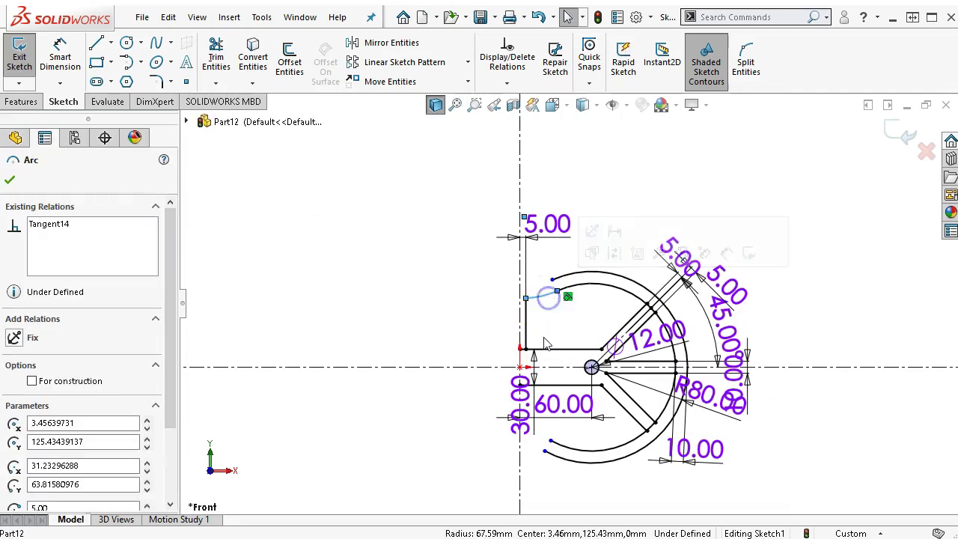
scroll(545, 343, up, 3)
ctrl+click(517, 316)
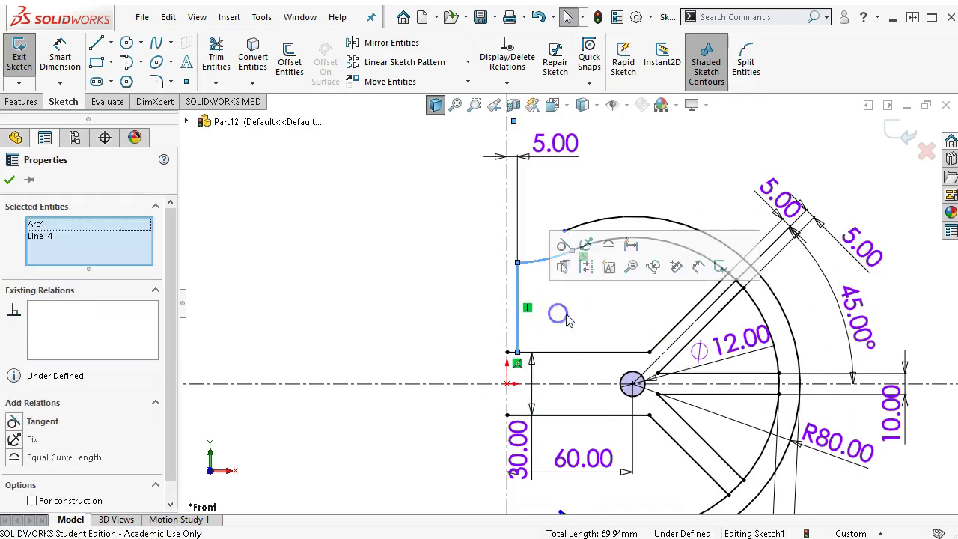
scroll(554, 322, down, 3)
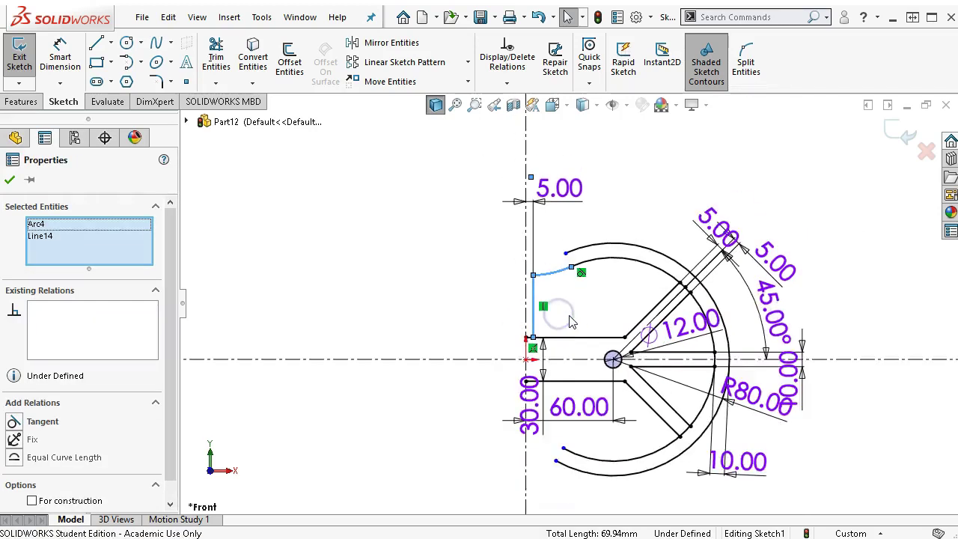
ctrl+click(453, 347)
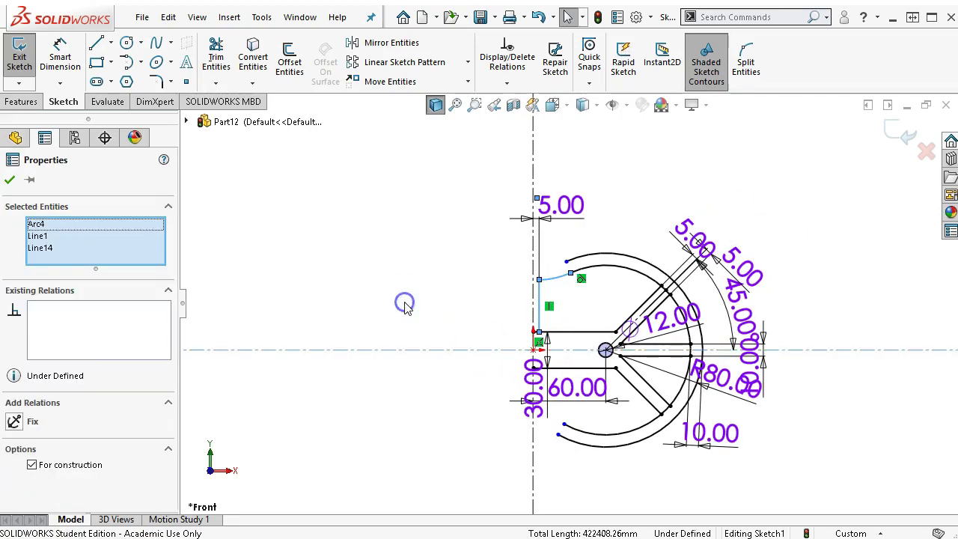
click(386, 47)
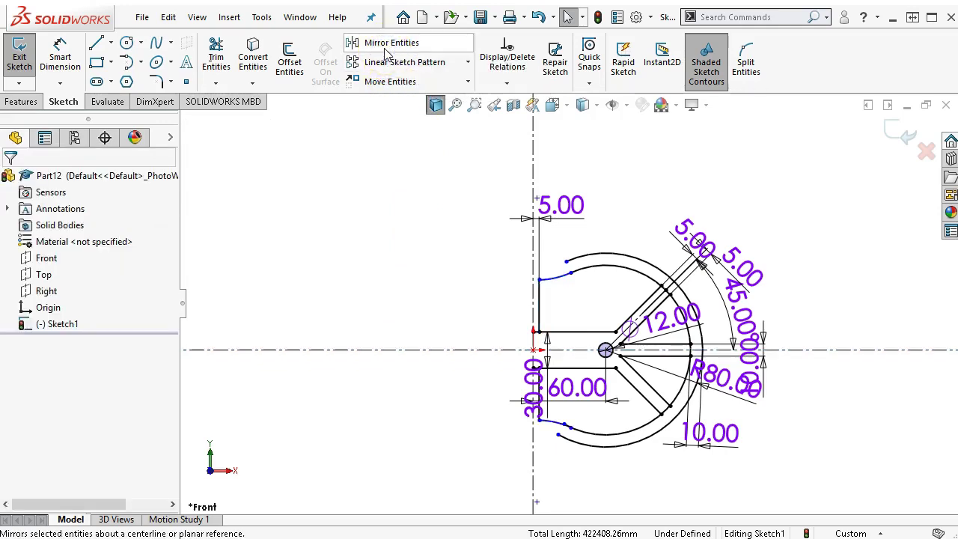
Move the 30.00 dimension aside and the 60.00 dimension below the arc
scroll(560, 411, down, 3)
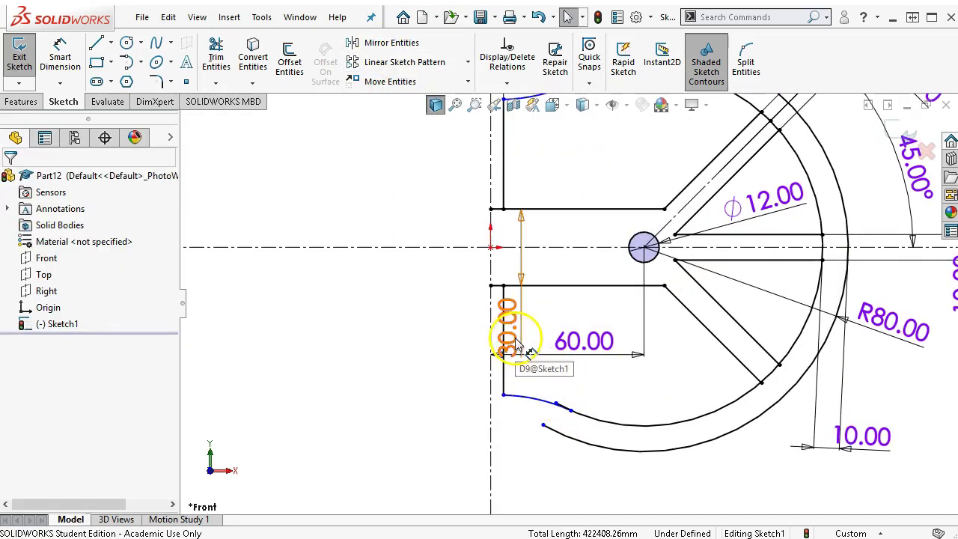
drag(518, 346, 426, 368)
drag(601, 342, 591, 487)
scroll(591, 345, up, 3)
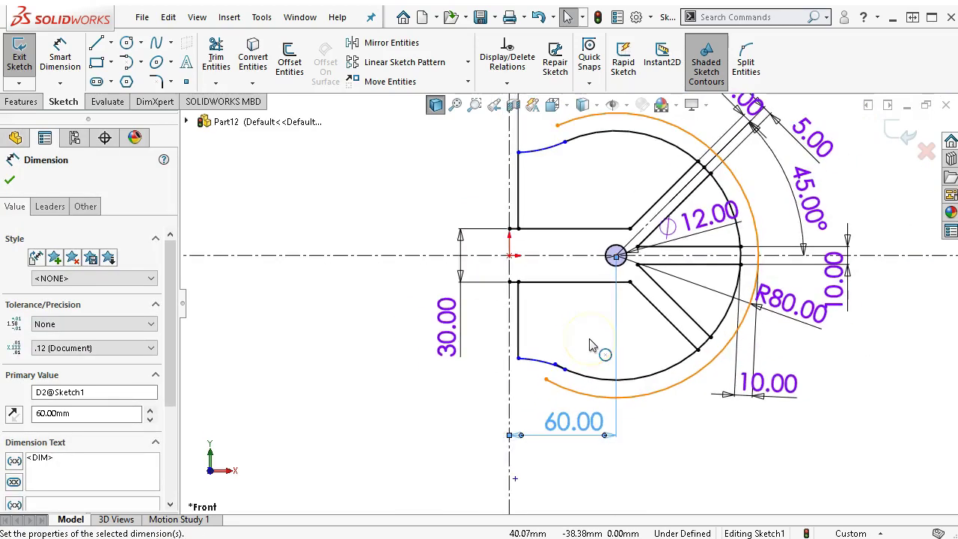
scroll(590, 345, down, 4)
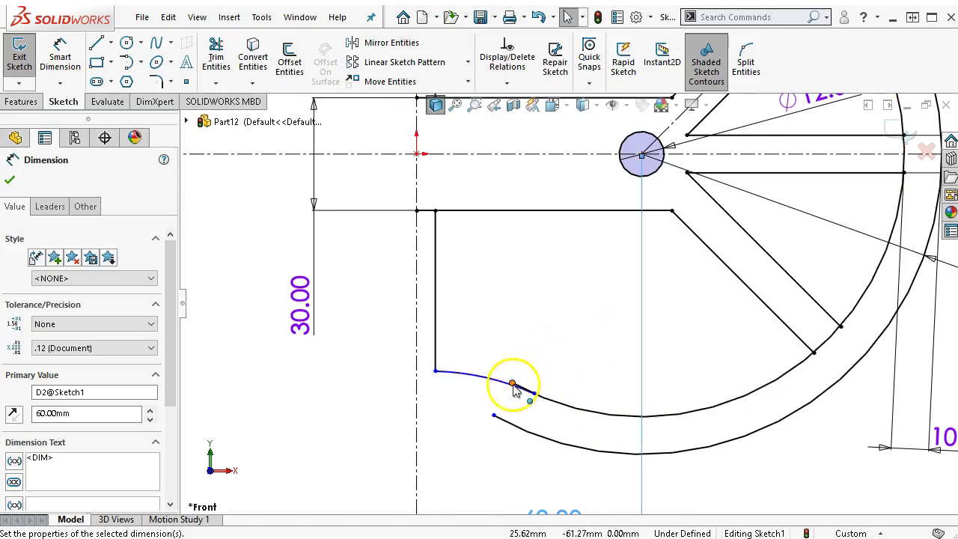
Drag the lower arc's endpoint so it meets the inner arc
drag(514, 389, 537, 399)
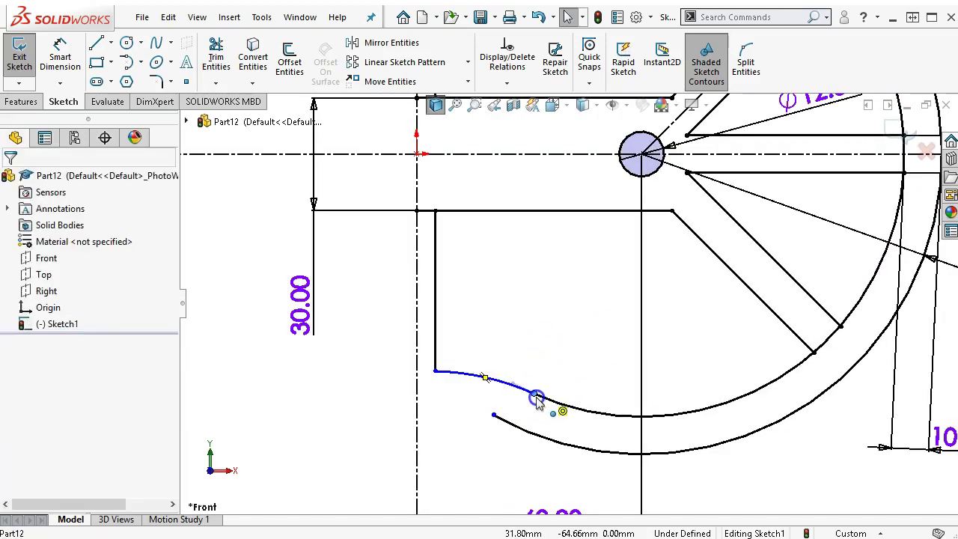
scroll(511, 319, up, 3)
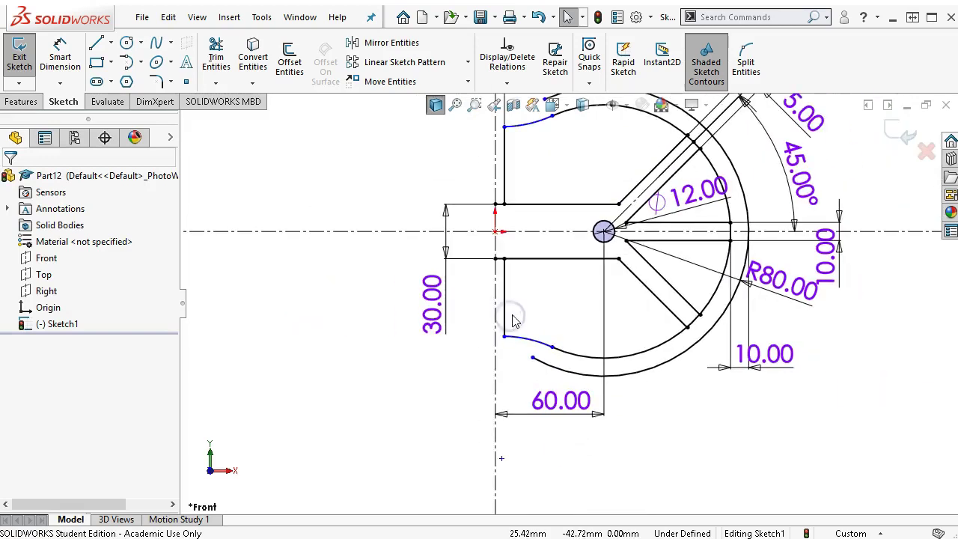
click(539, 347)
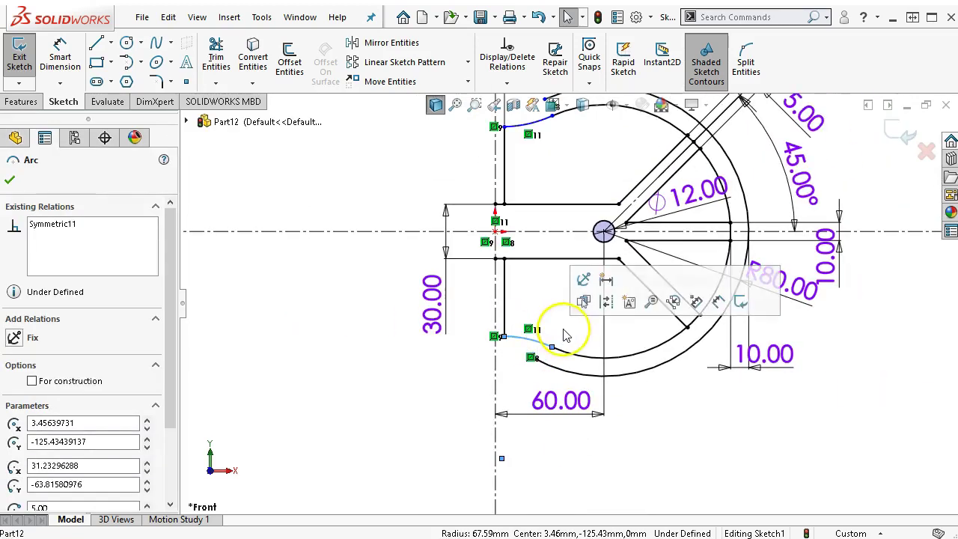
click(558, 319)
scroll(562, 317, up, 2)
scroll(535, 164, down, 2)
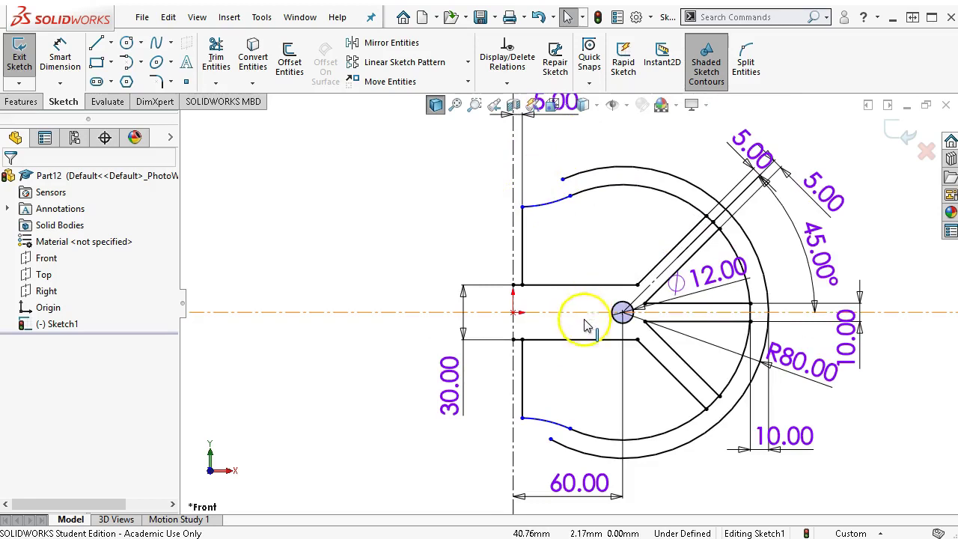
mouse_move(573, 431)
mouse_down()
mouse_move(592, 437)
mouse_move(558, 416)
mouse_move(572, 423)
mouse_up()
click(591, 420)
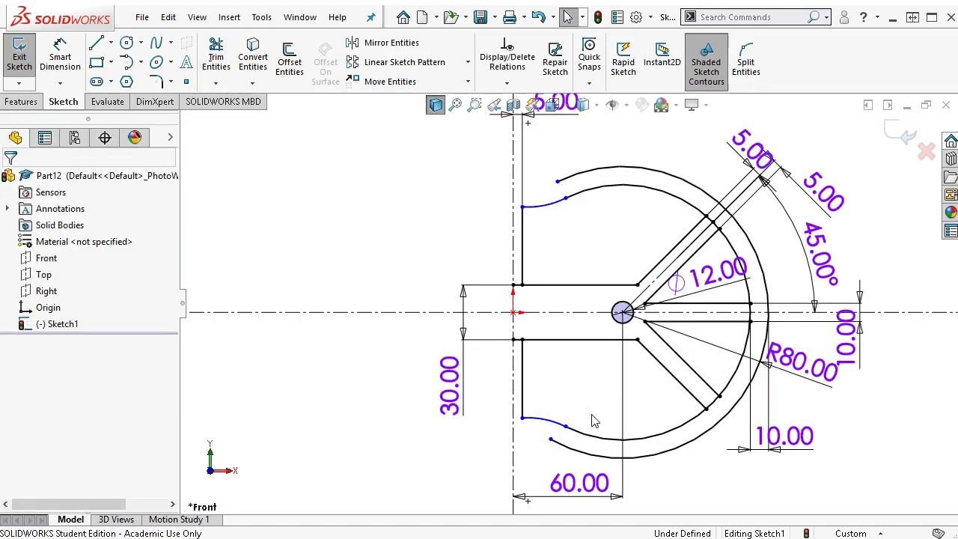
scroll(592, 421, up, 2)
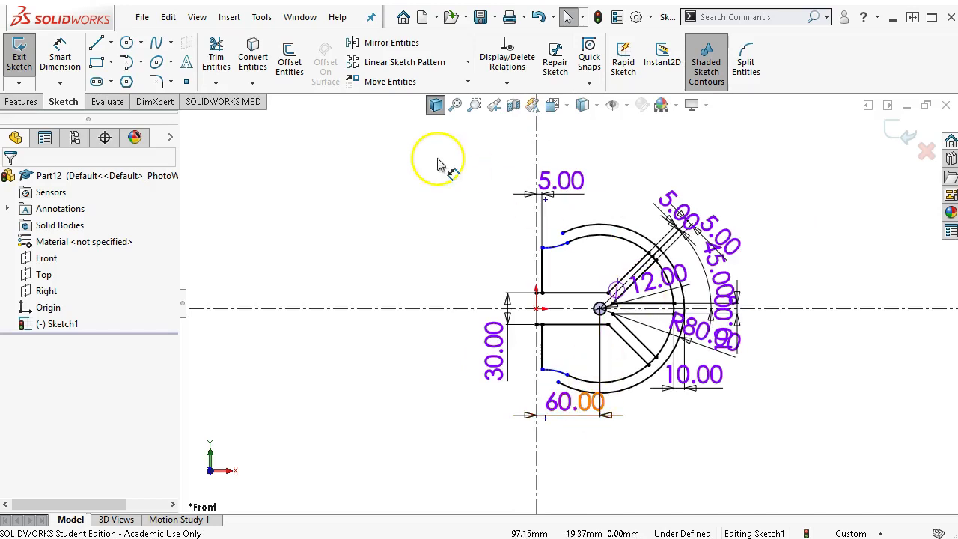
drag(480, 169, 706, 458)
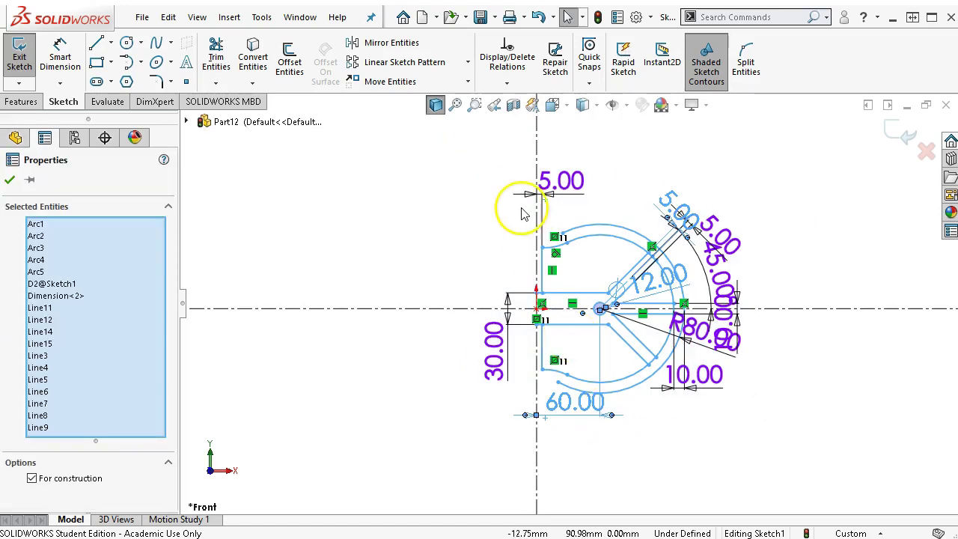
scroll(519, 208, down, 4)
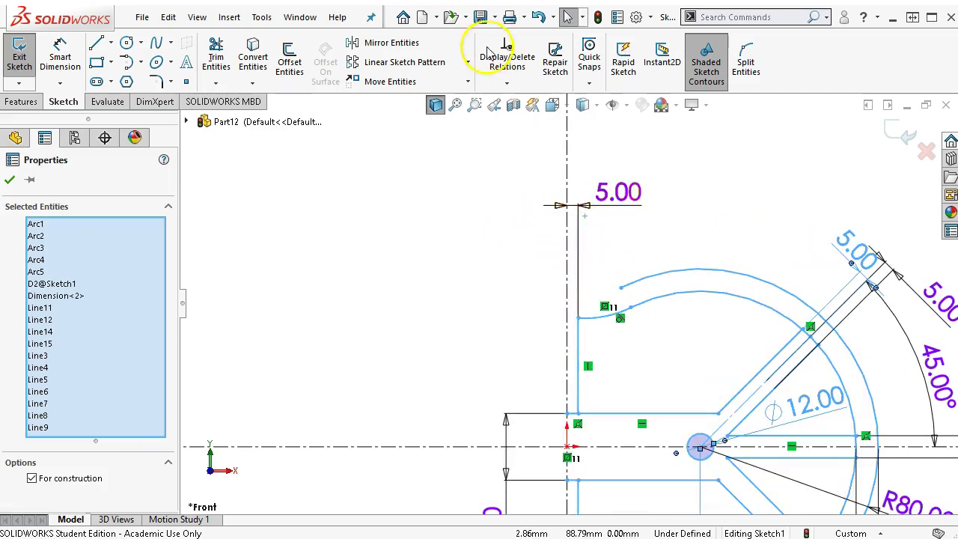
click(367, 43)
scroll(431, 346, up, 2)
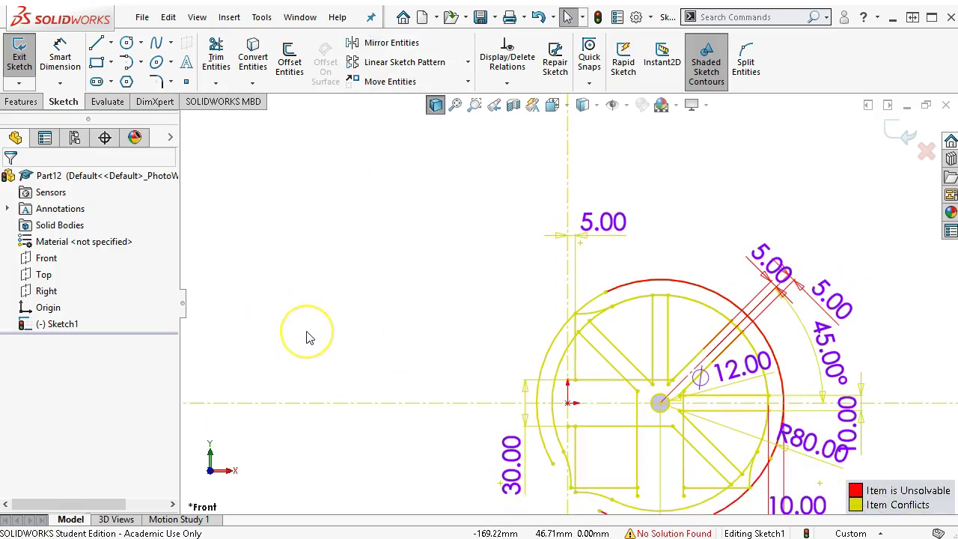
key(ctrl+a)
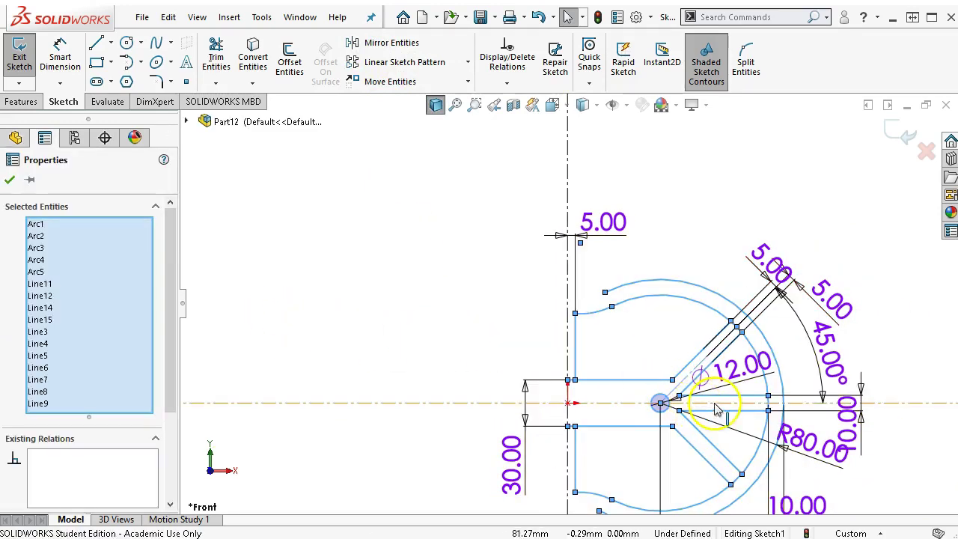
click(514, 299)
scroll(514, 298, up, 2)
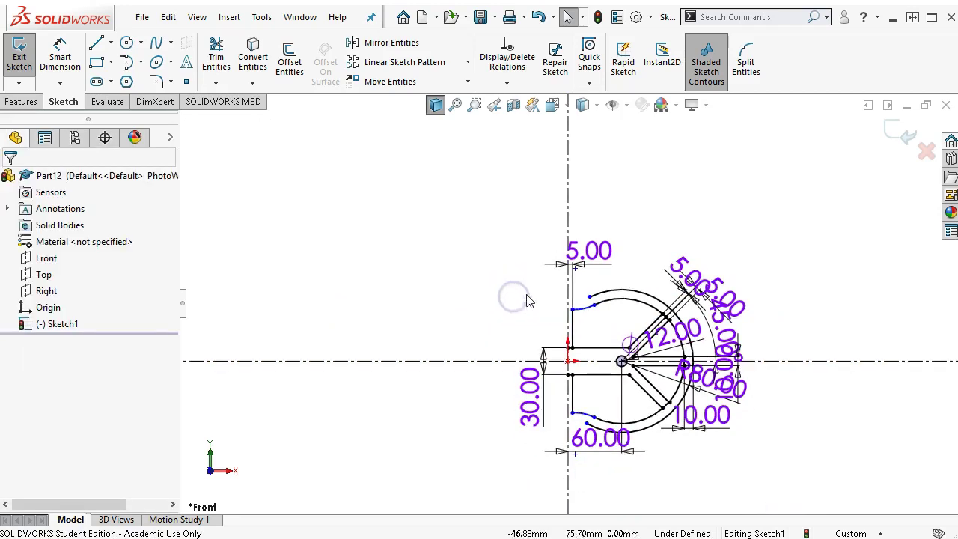
mouse_move(513, 228)
mouse_down()
mouse_move(716, 397)
mouse_move(764, 480)
mouse_up()
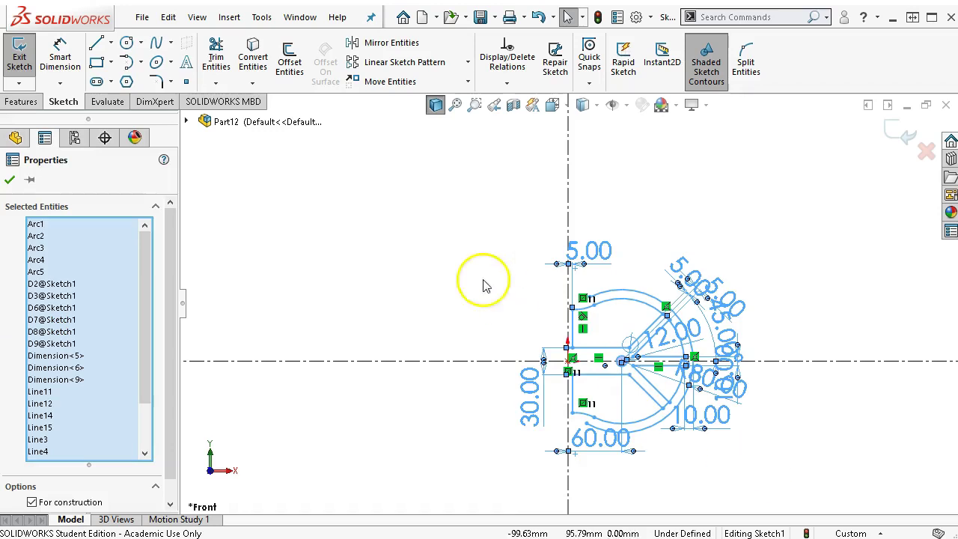
ctrl+click(566, 201)
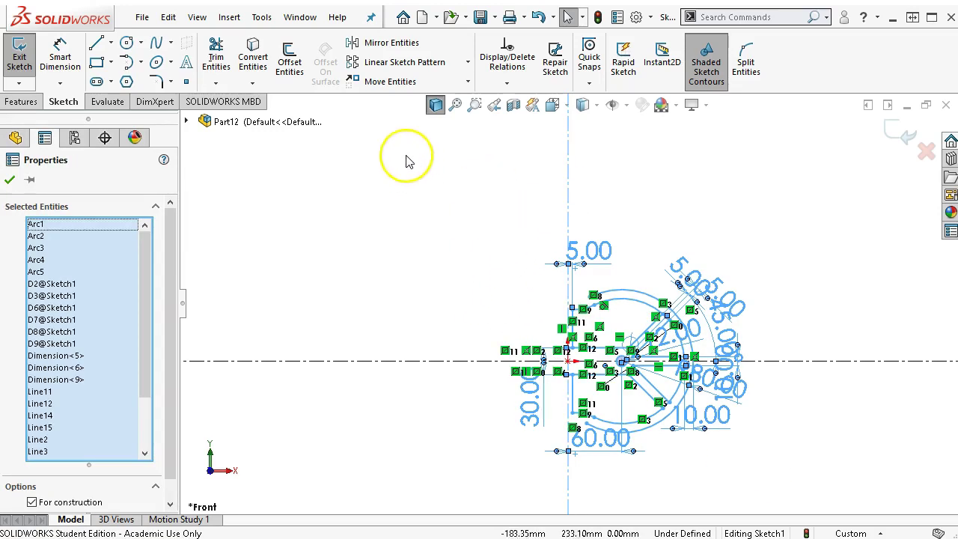
Mirror the half sketch about the vertical centerline, excluding the centerline itself
click(384, 46)
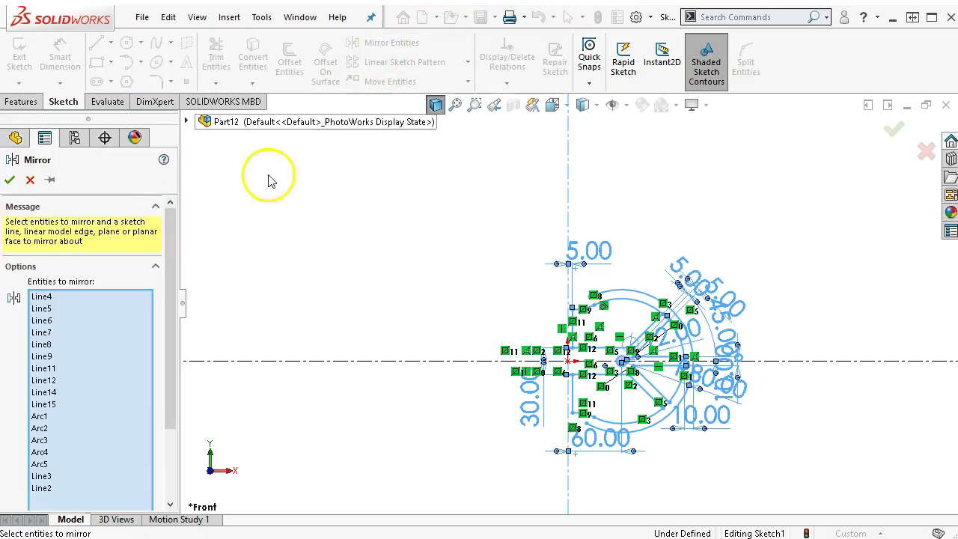
scroll(172, 359, down, 3)
drag(172, 361, 187, 516)
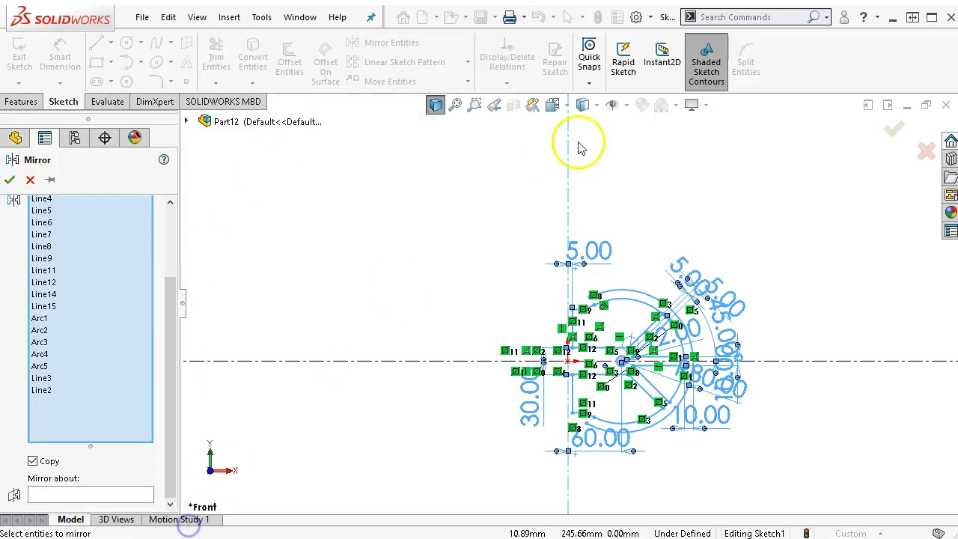
click(569, 194)
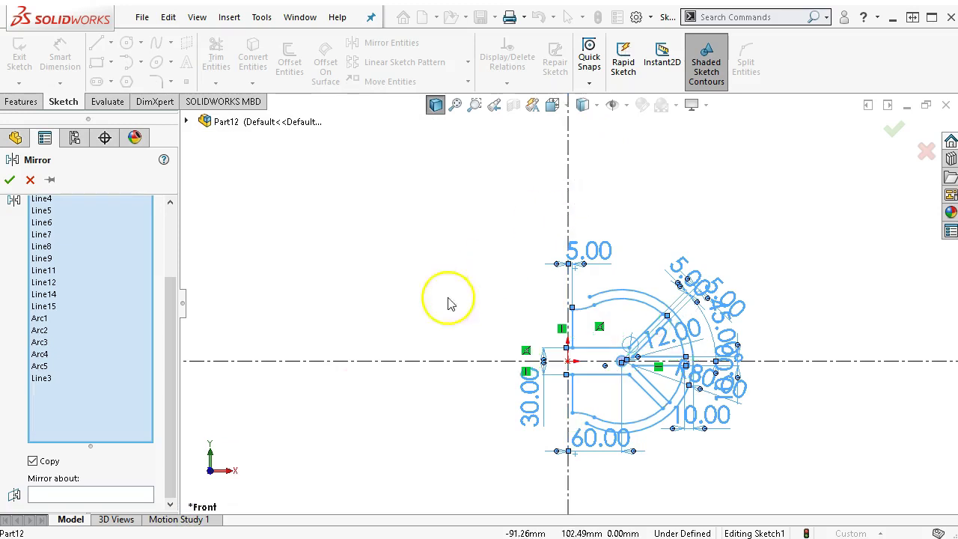
click(73, 493)
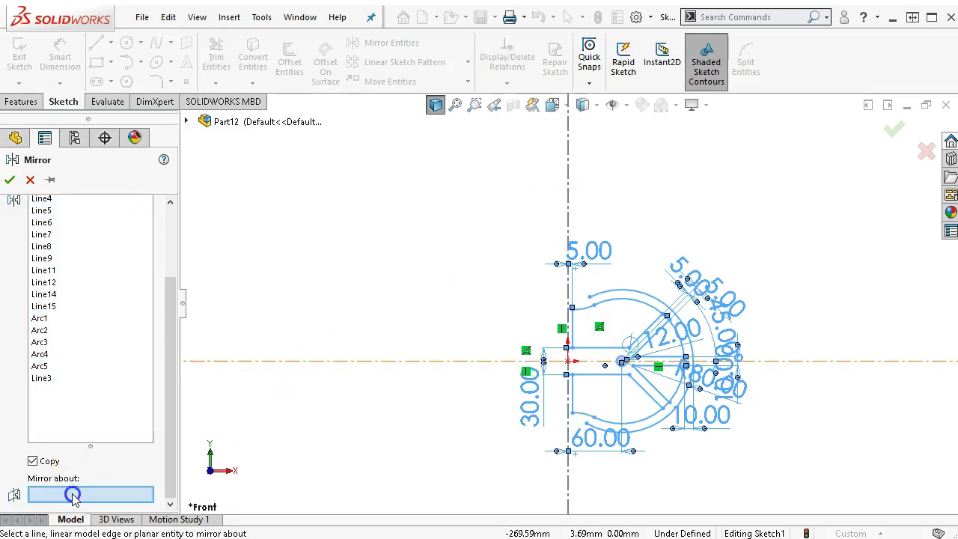
click(570, 153)
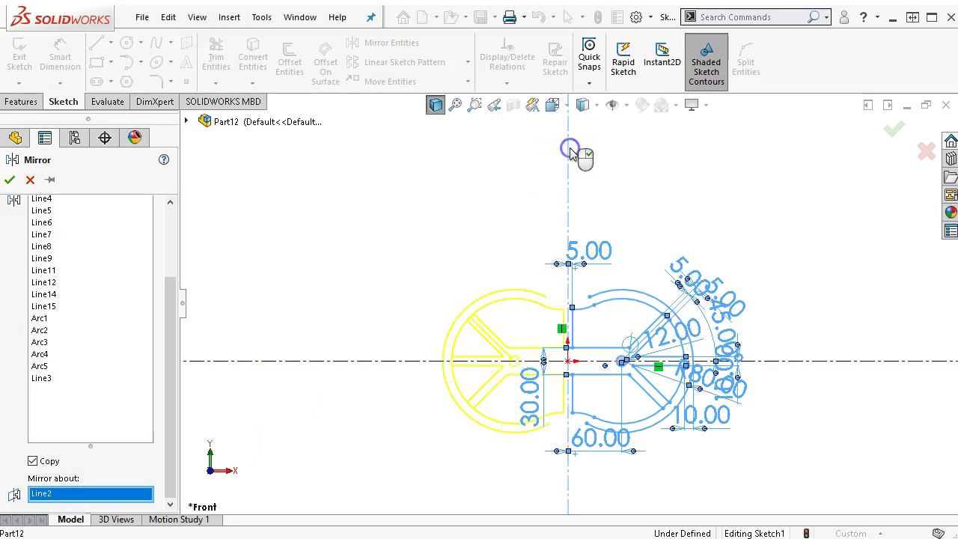
click(10, 182)
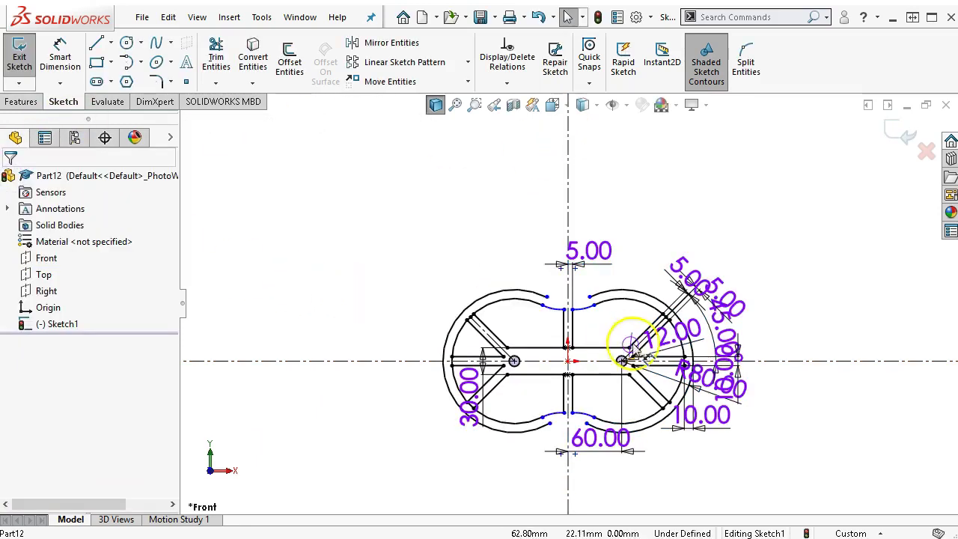
Draw tangent arcs closing the top and bottom gaps of the outline
scroll(621, 336, down, 4)
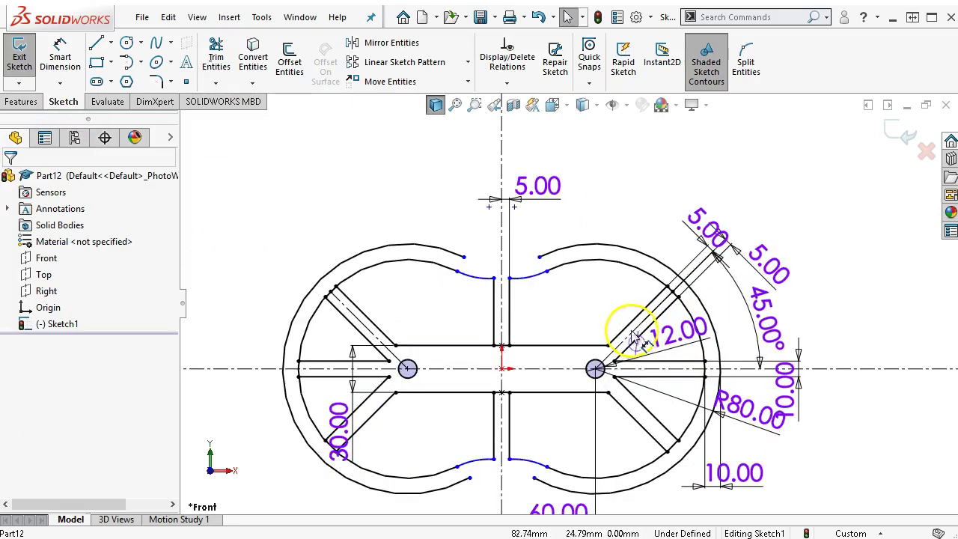
click(127, 63)
click(547, 271)
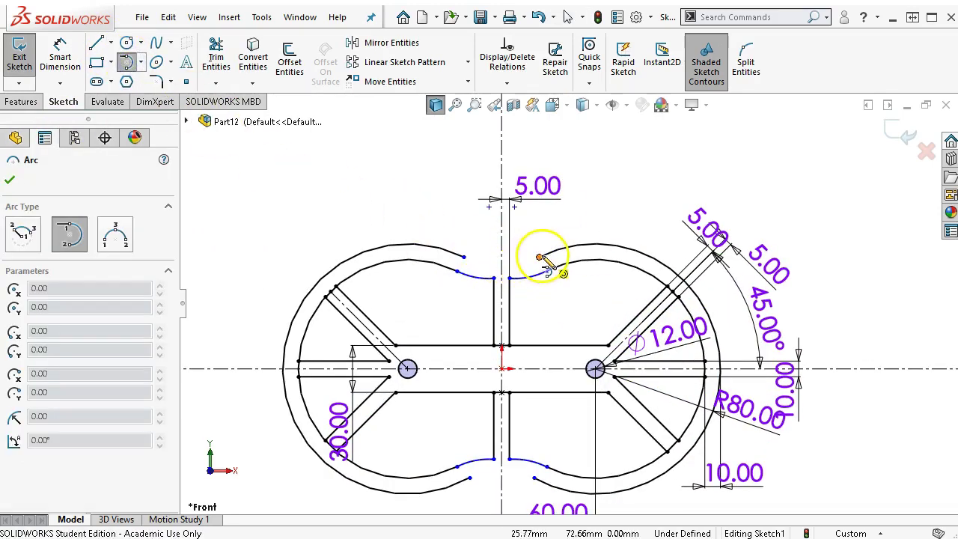
click(464, 256)
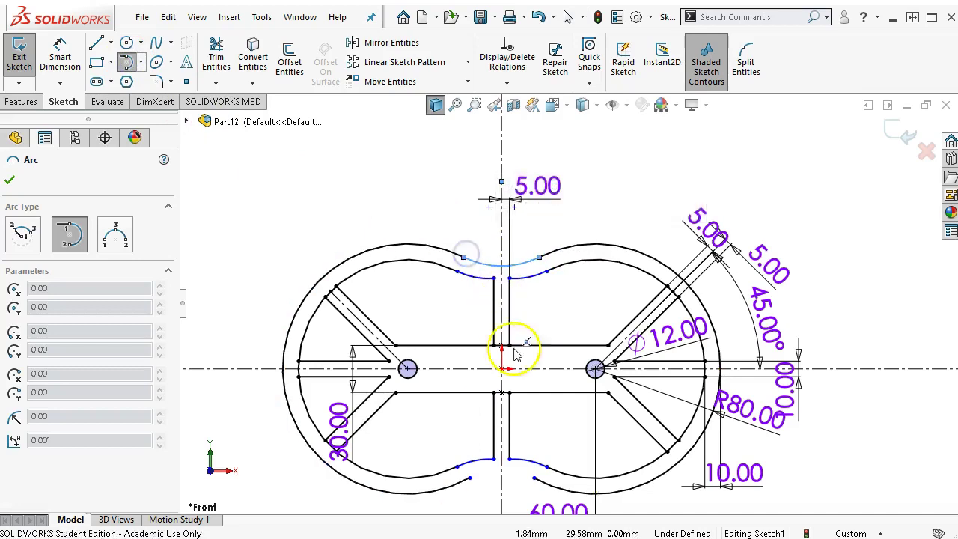
click(534, 479)
click(469, 477)
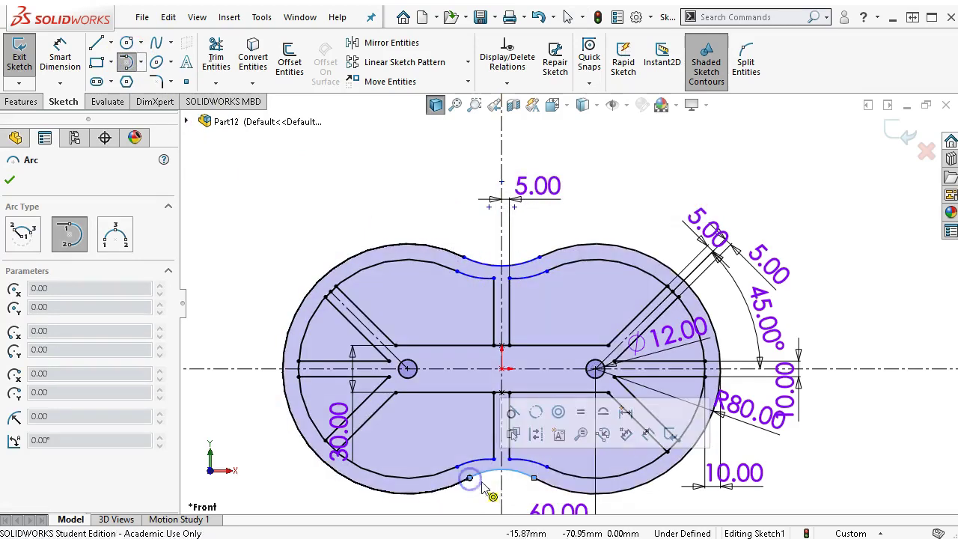
right_click(620, 145)
click(663, 159)
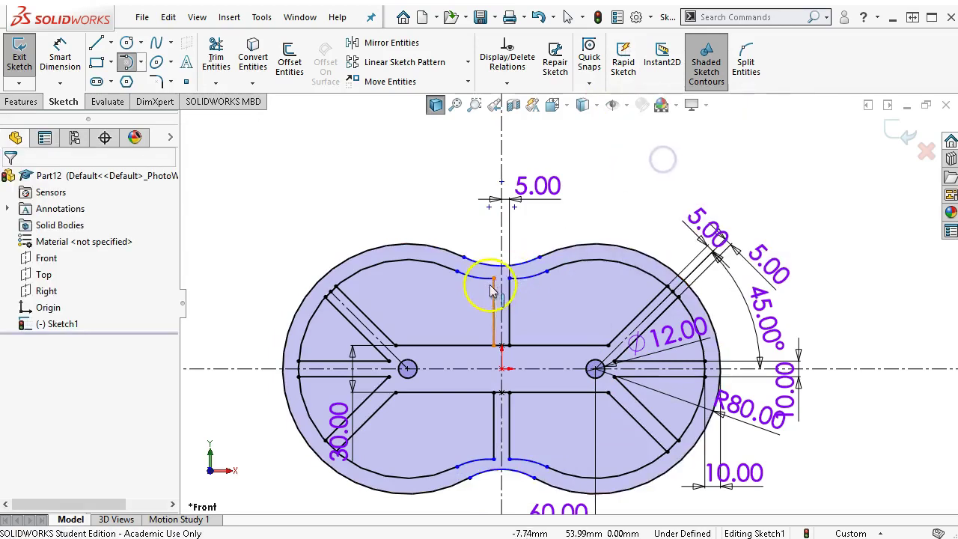
Make the two closing arcs equal and symmetric about the horizontal centerline
click(490, 264)
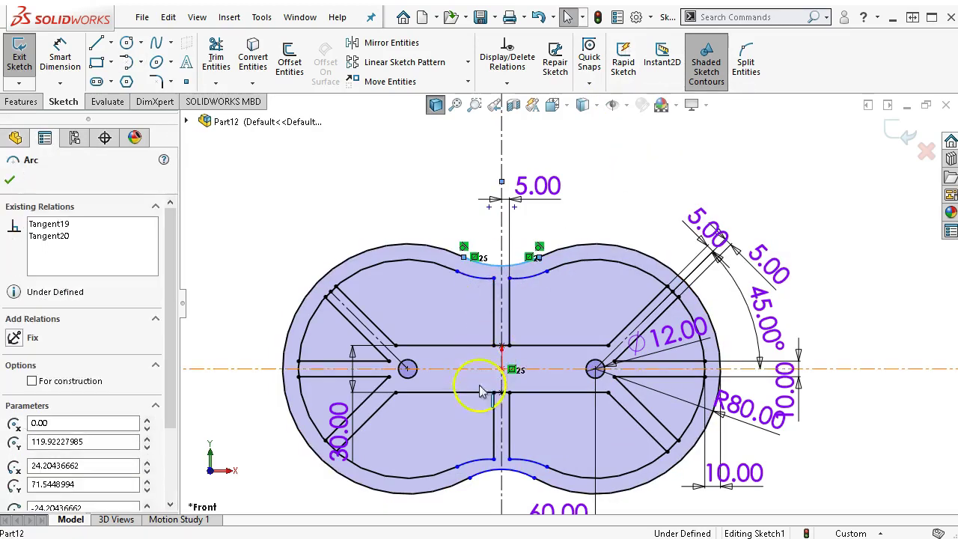
ctrl+click(487, 477)
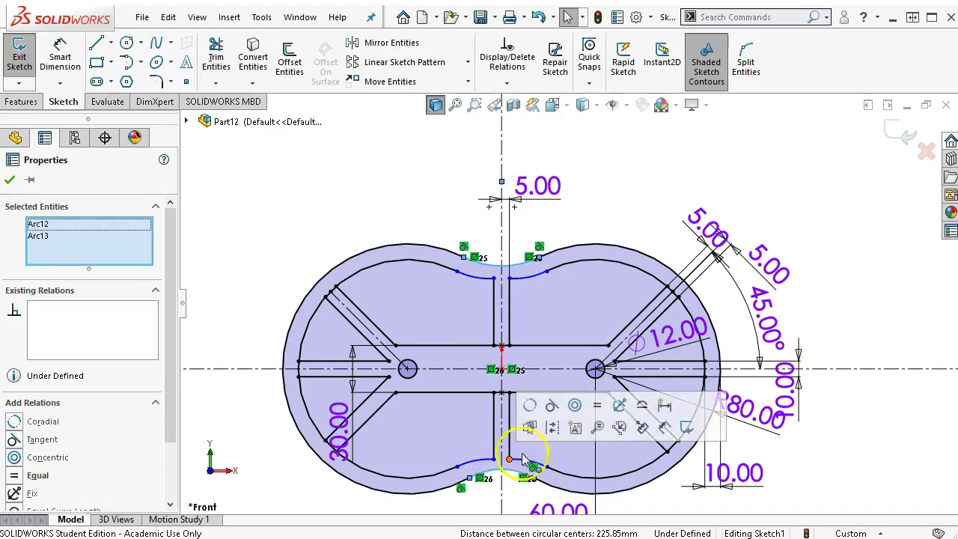
click(597, 405)
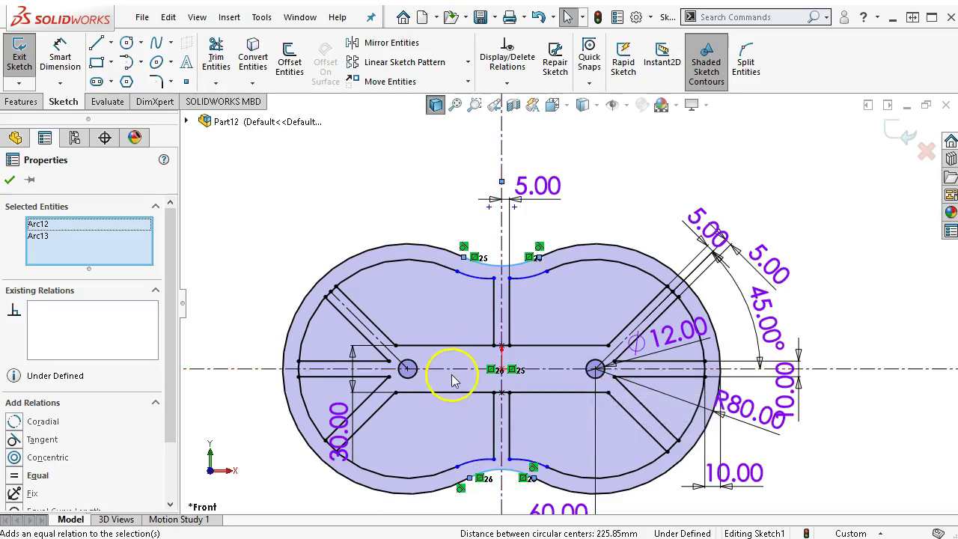
ctrl+click(453, 369)
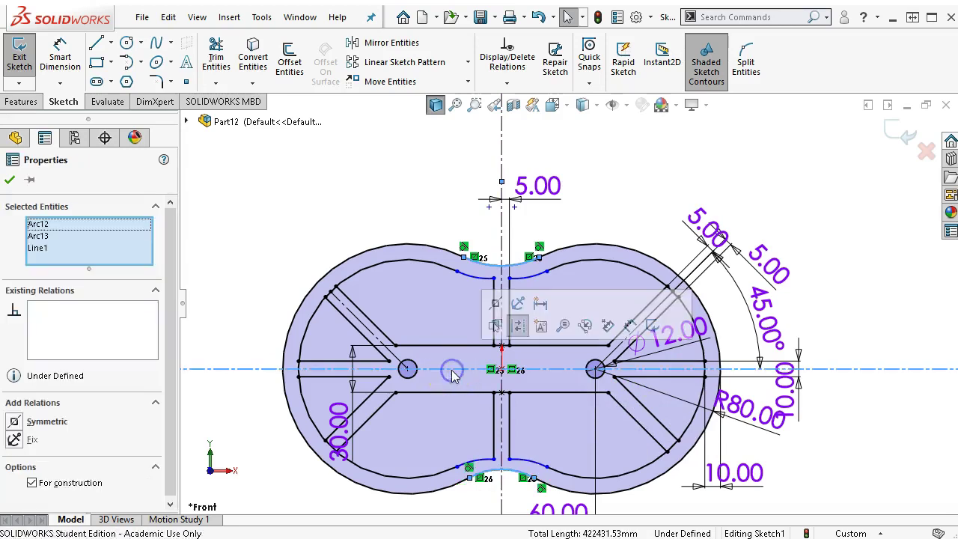
click(495, 303)
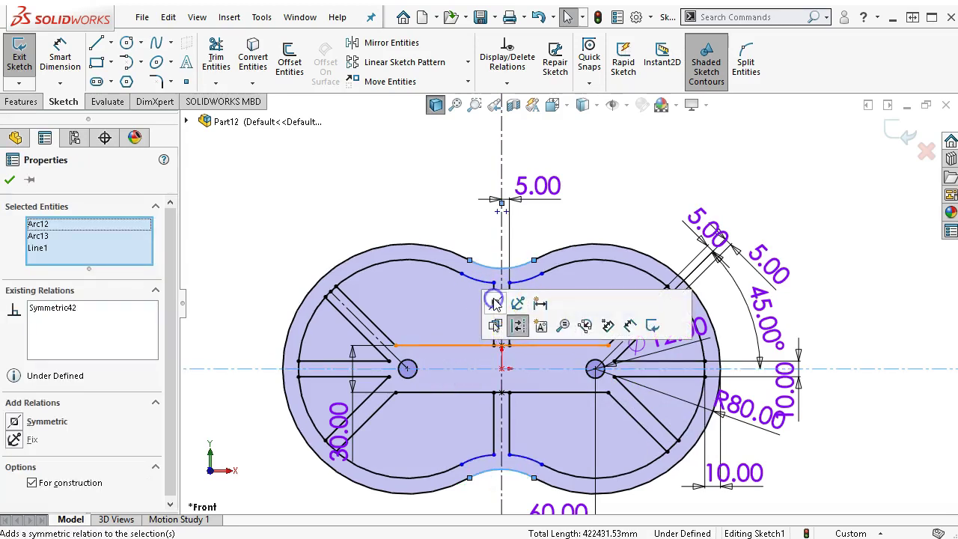
Dimension the top closing arc to a 40 mm radius
click(371, 163)
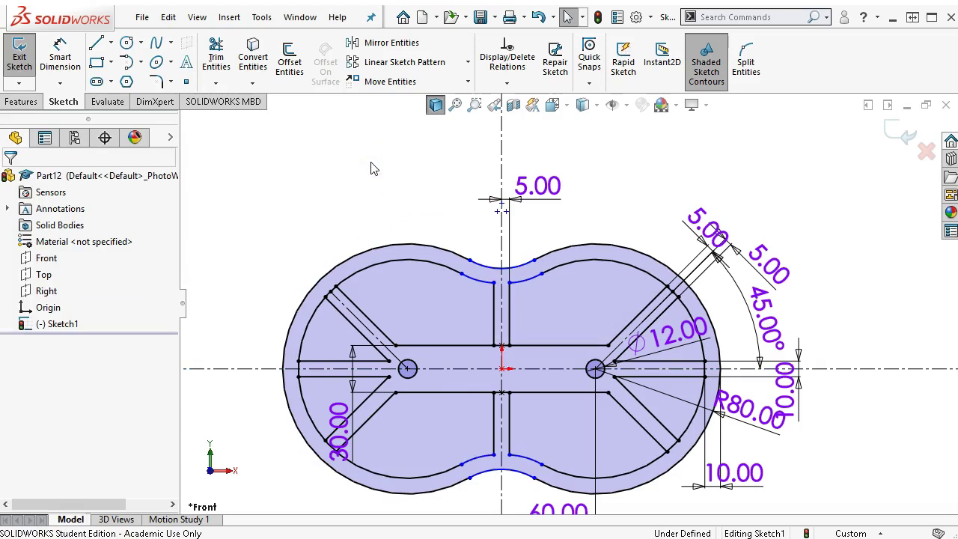
right_click(371, 154)
click(519, 130)
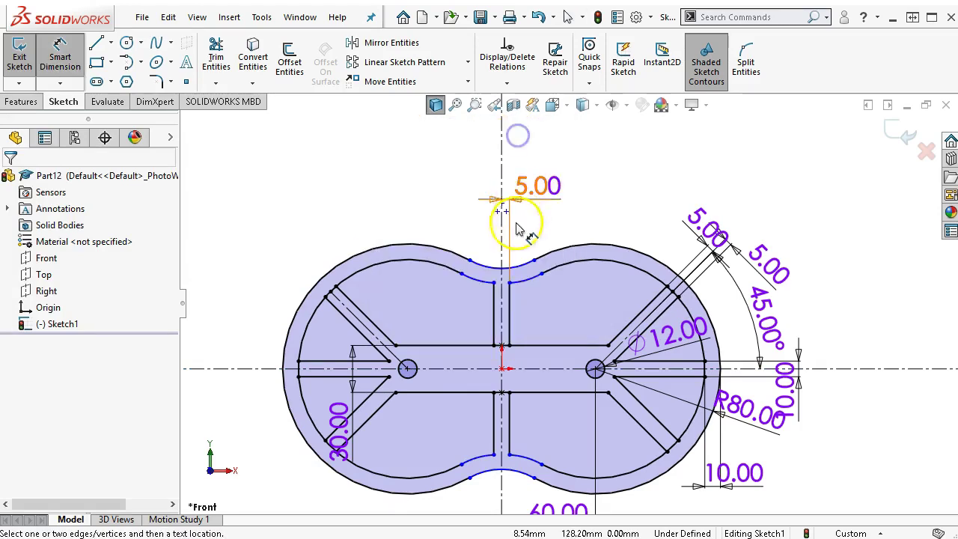
click(480, 268)
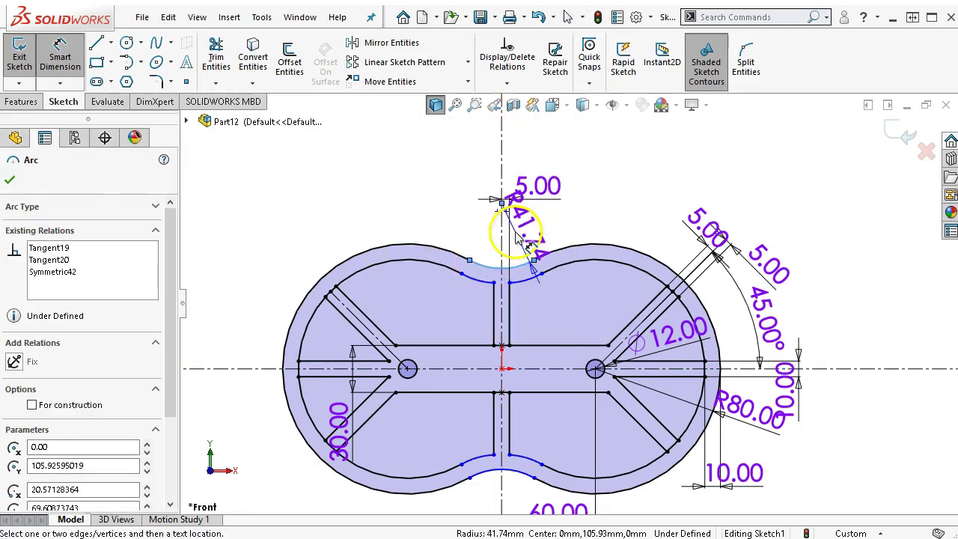
click(516, 233)
text(40)
key(Return)
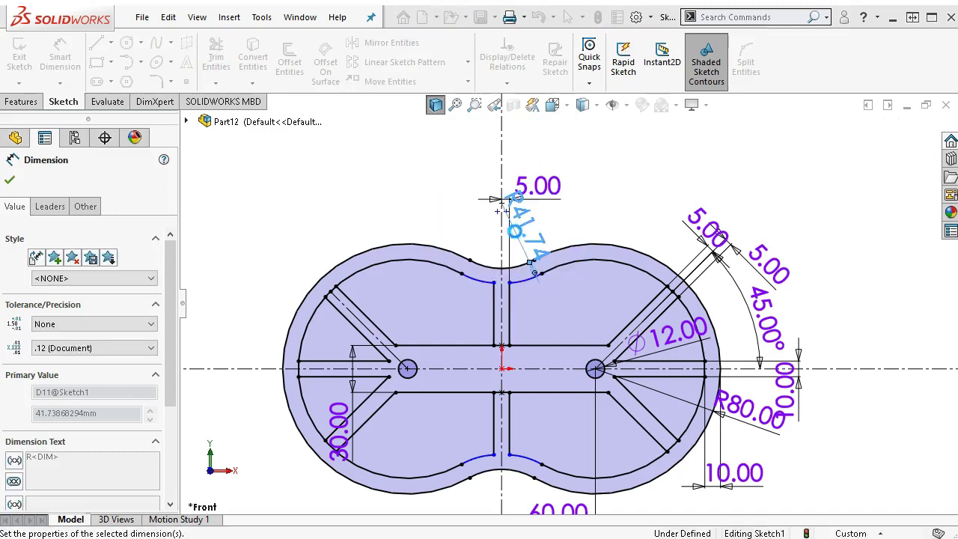
right_click(615, 180)
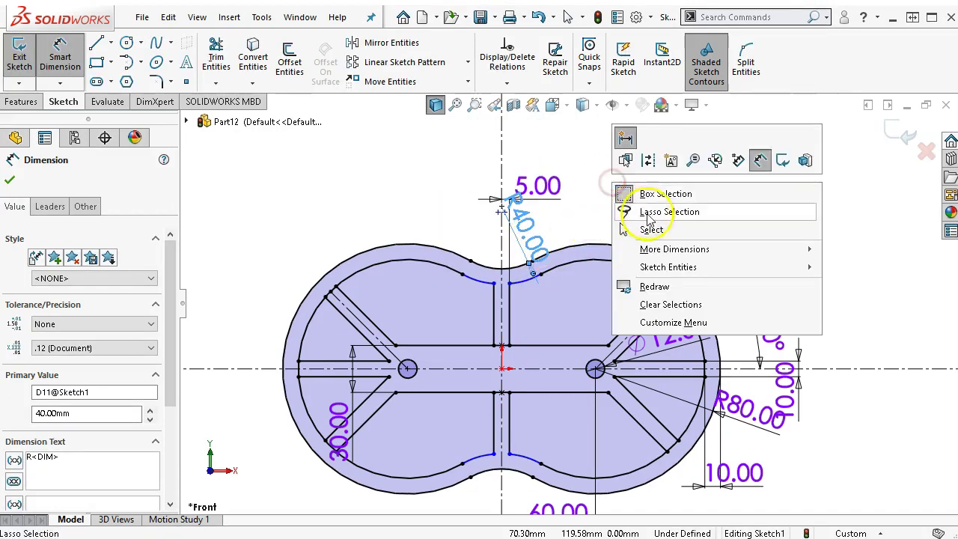
click(657, 229)
Adjust the right inner arc's endpoint and make the top arc concentric with the inner arc
scroll(505, 270, down, 5)
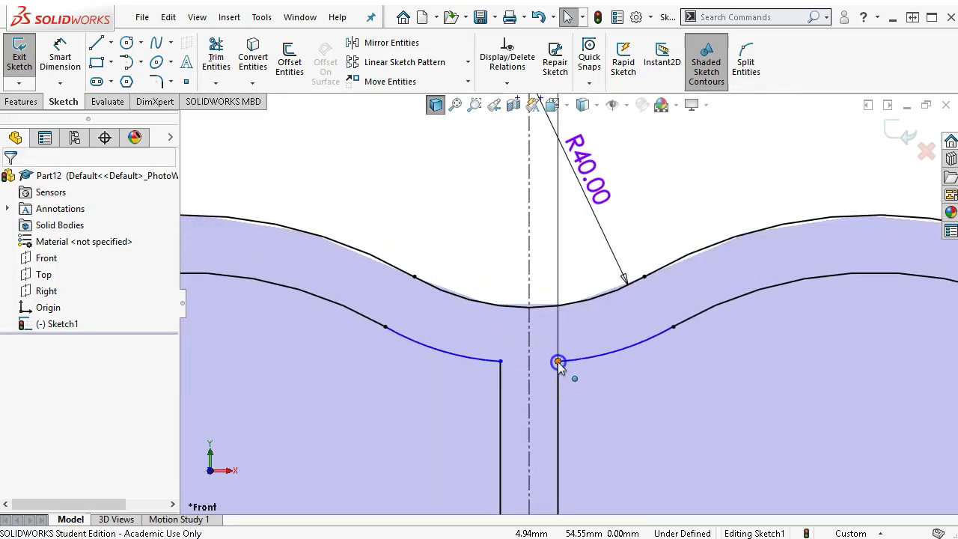
click(558, 362)
drag(603, 365, 575, 357)
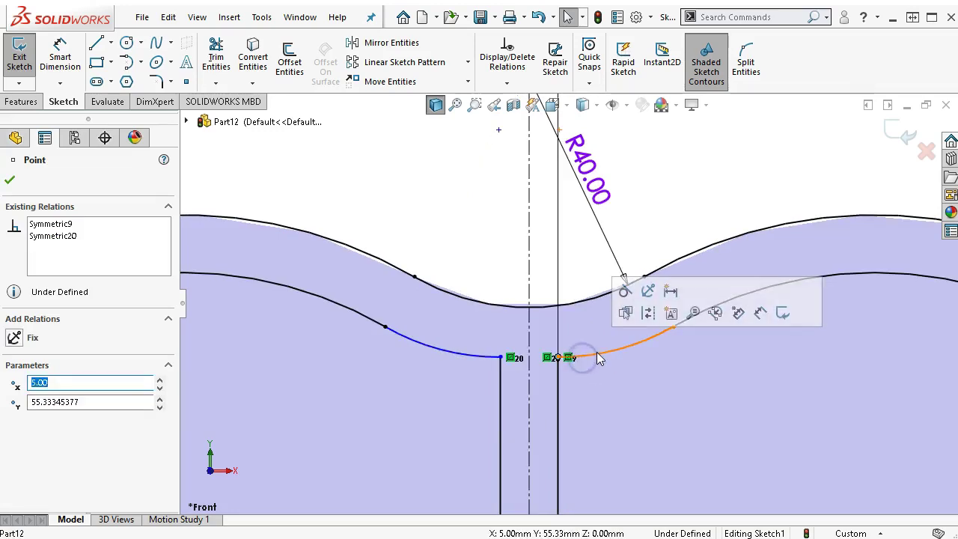
click(638, 362)
click(590, 300)
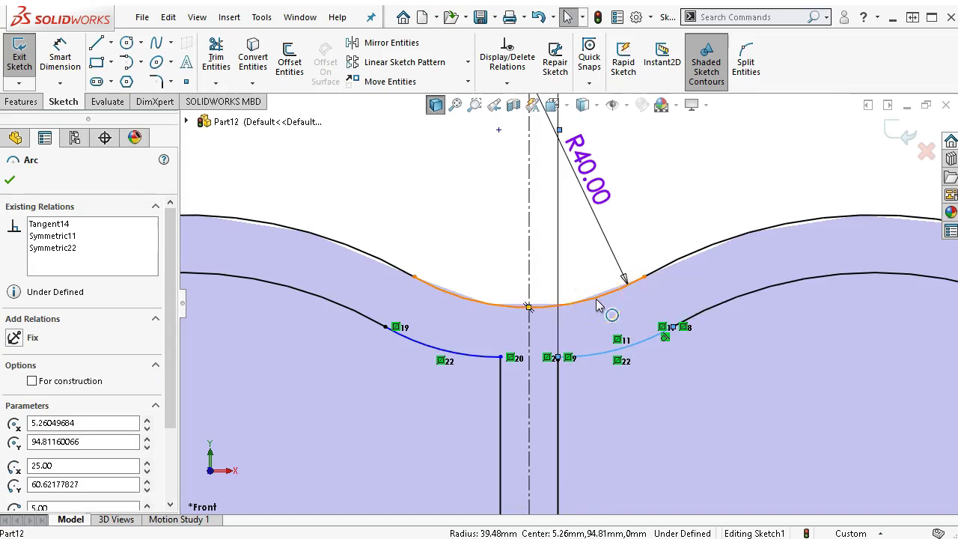
ctrl+click(599, 304)
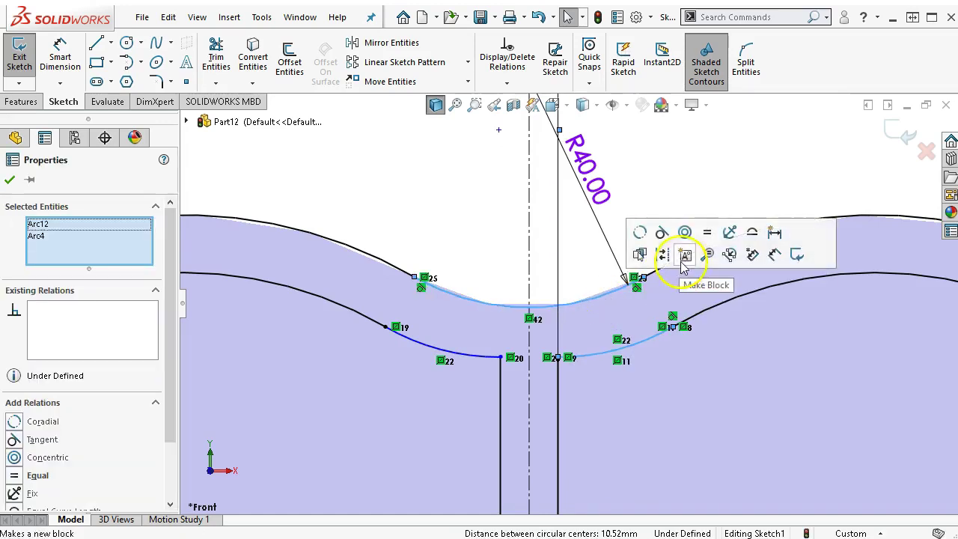
click(685, 233)
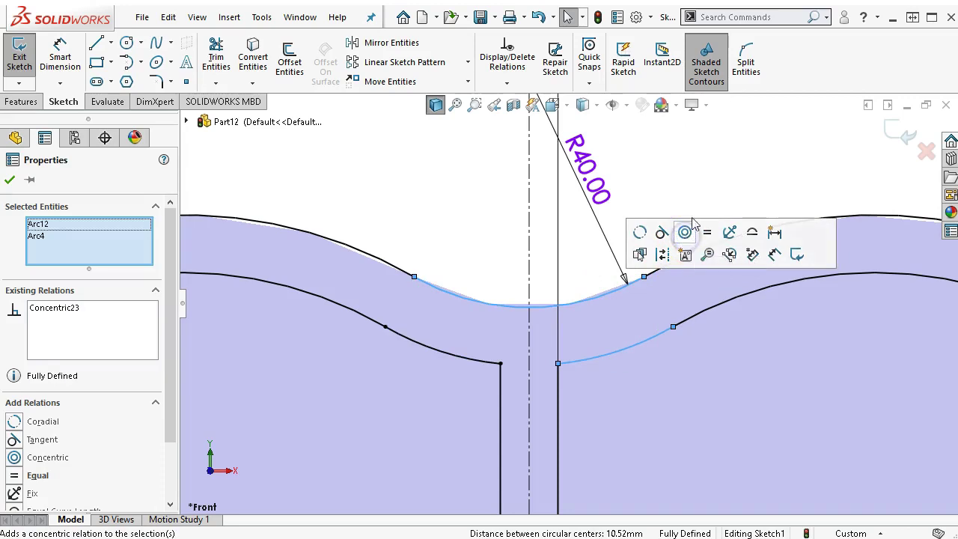
click(696, 194)
scroll(680, 250, up, 8)
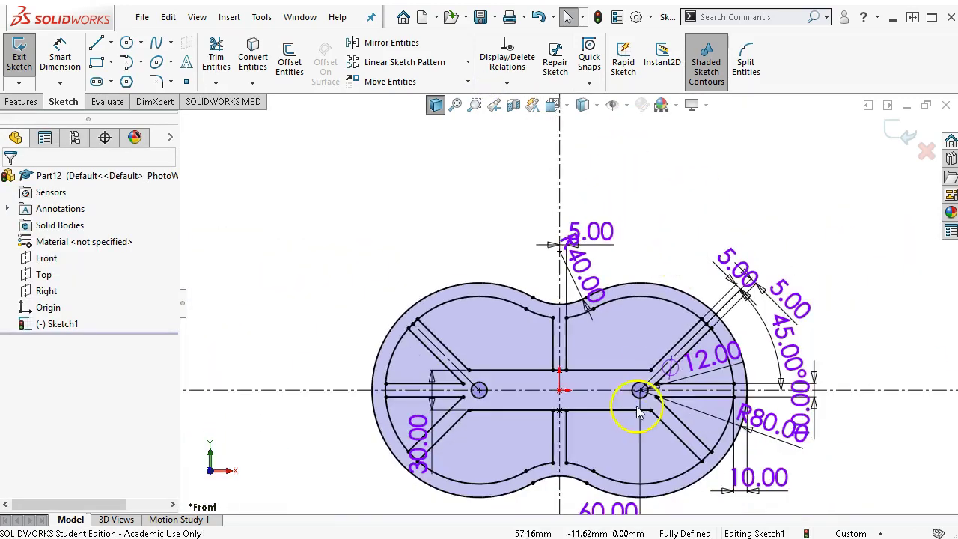
scroll(555, 367, down, 4)
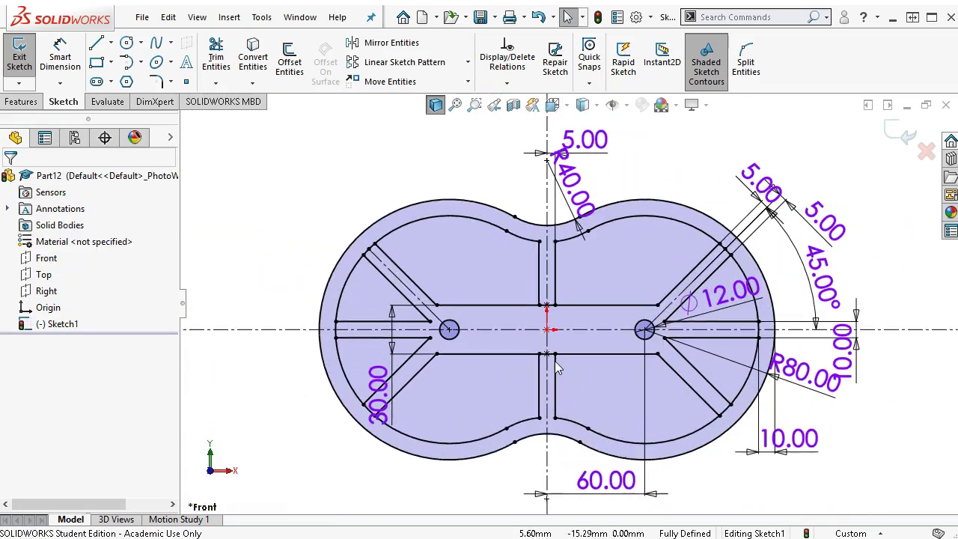
Select the figure-eight sketch's outer contour
click(520, 371)
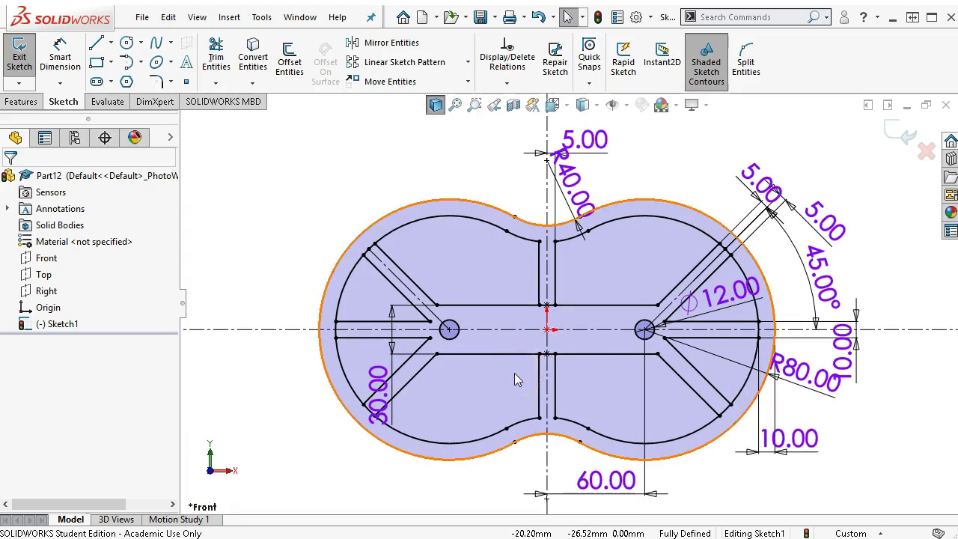
click(470, 357)
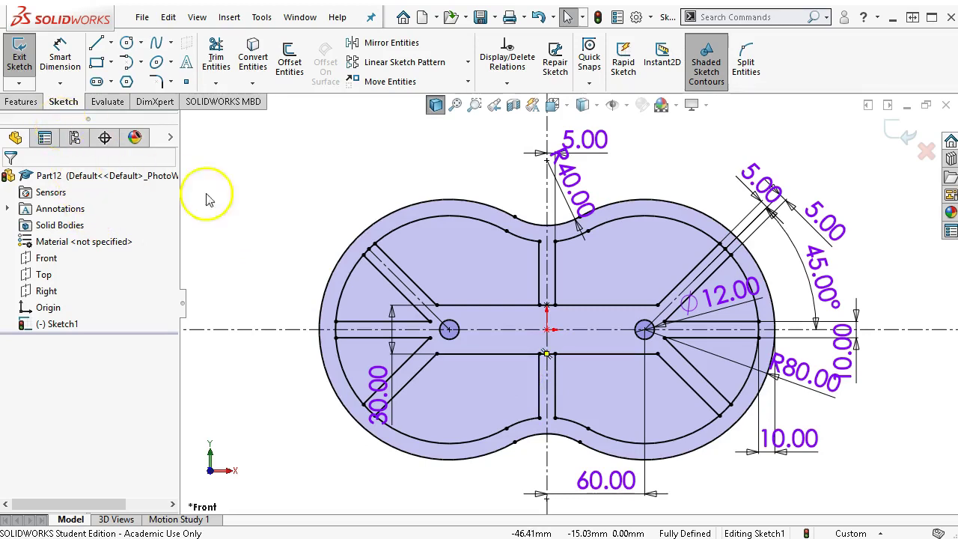
click(586, 217)
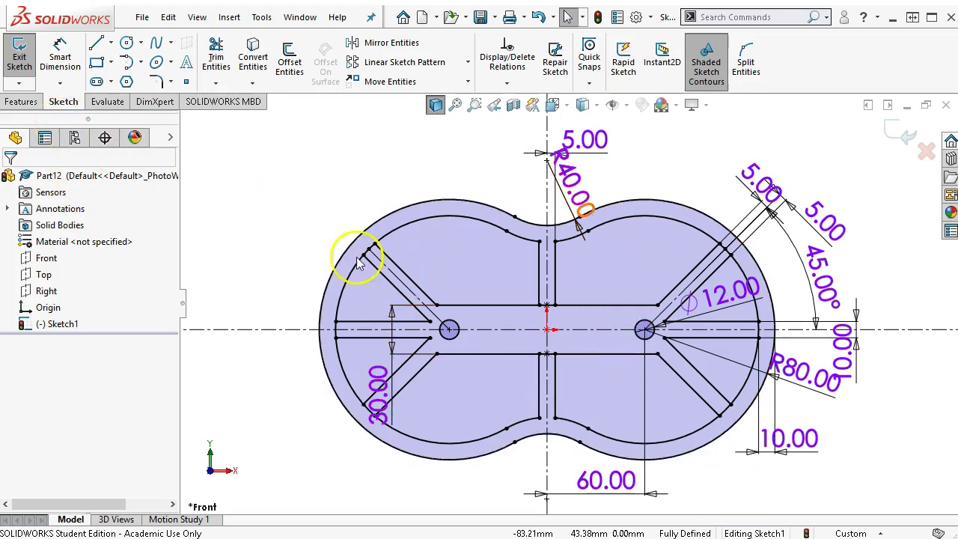
Extrude the outer ring and cross-bar regions to a 20 mm depth, creating Boss-Extrude1
click(17, 109)
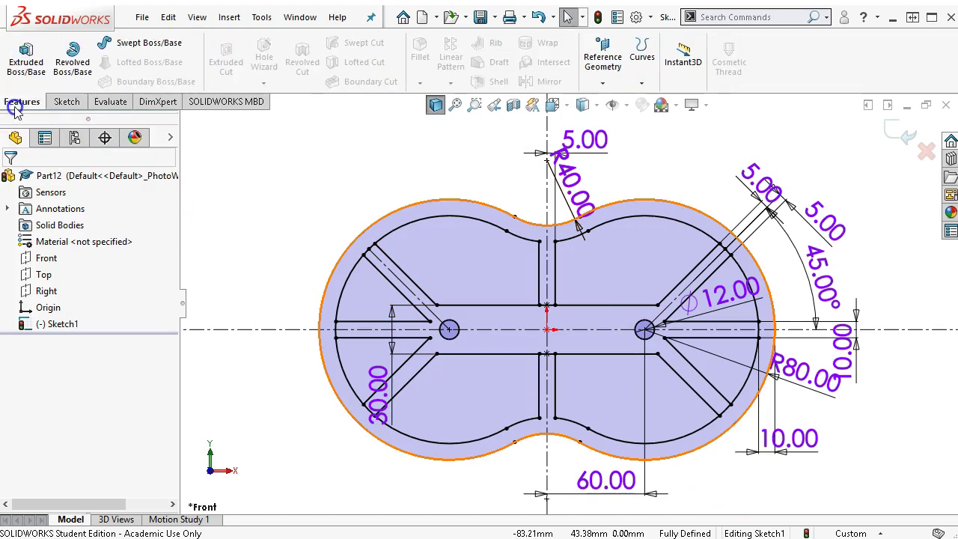
click(25, 59)
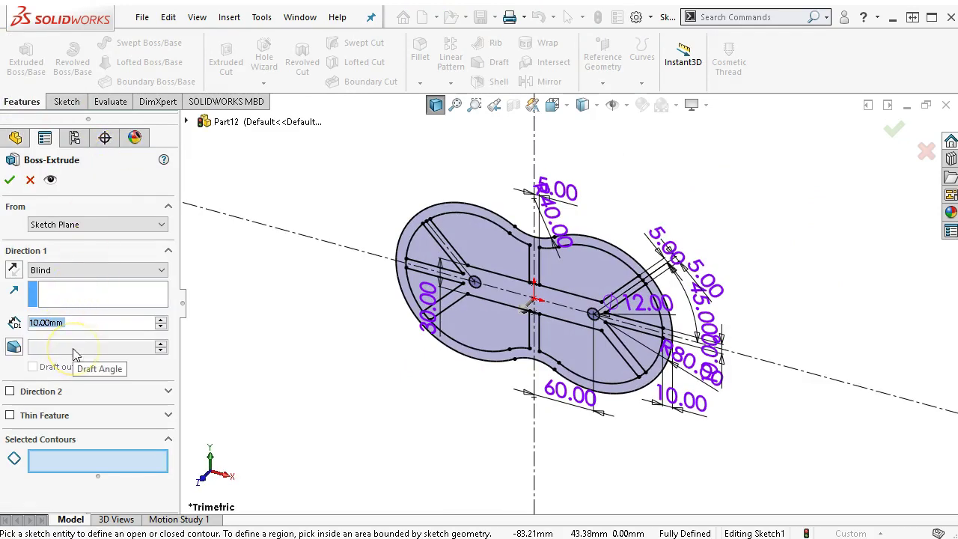
click(84, 328)
text(20)
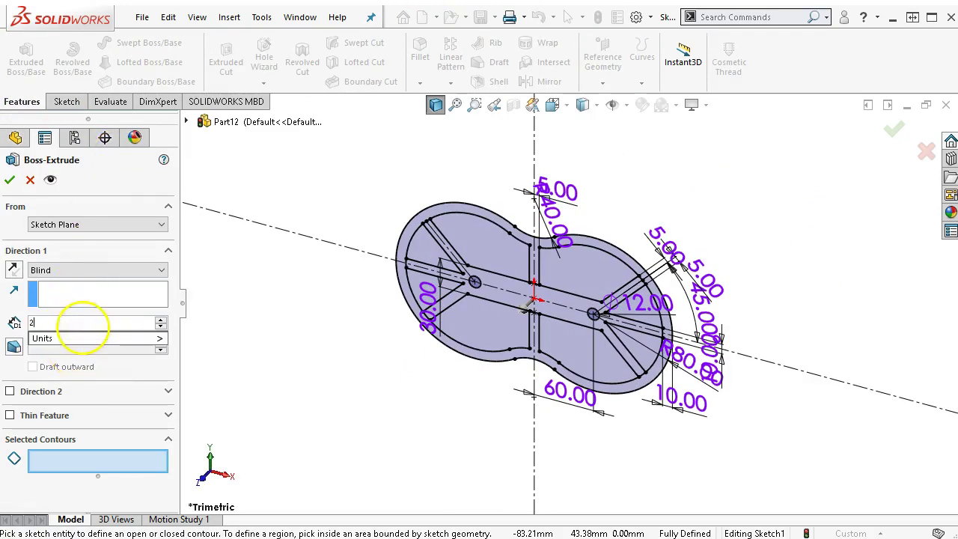
click(75, 458)
scroll(560, 240, down, 3)
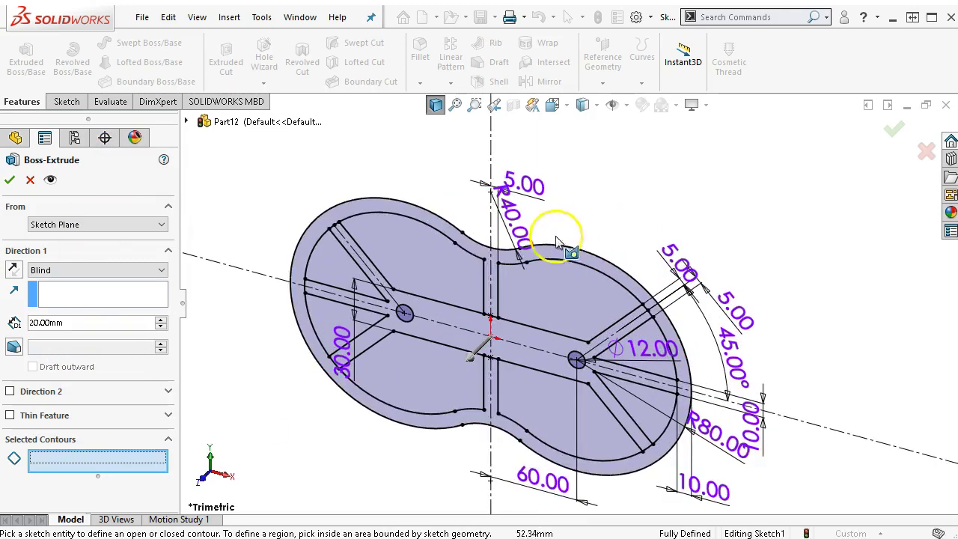
click(441, 226)
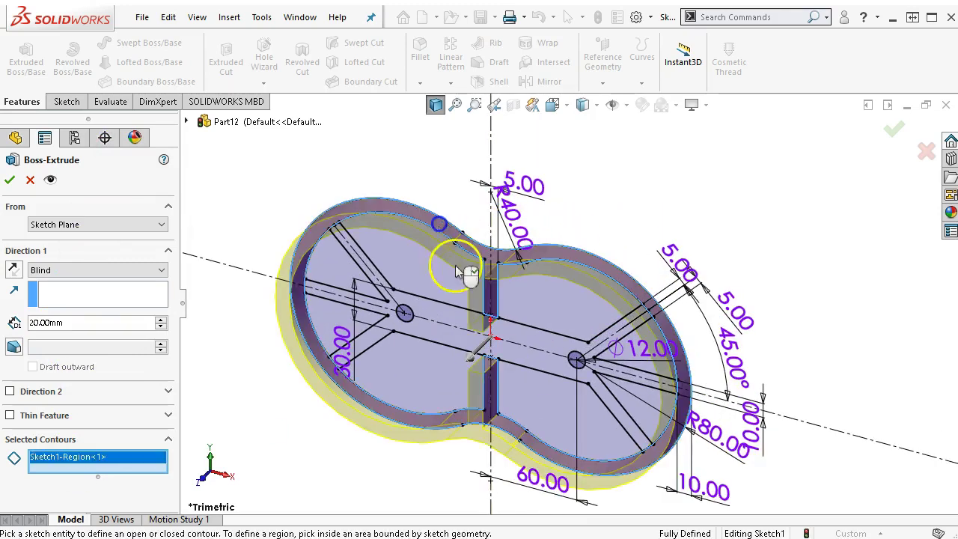
click(432, 332)
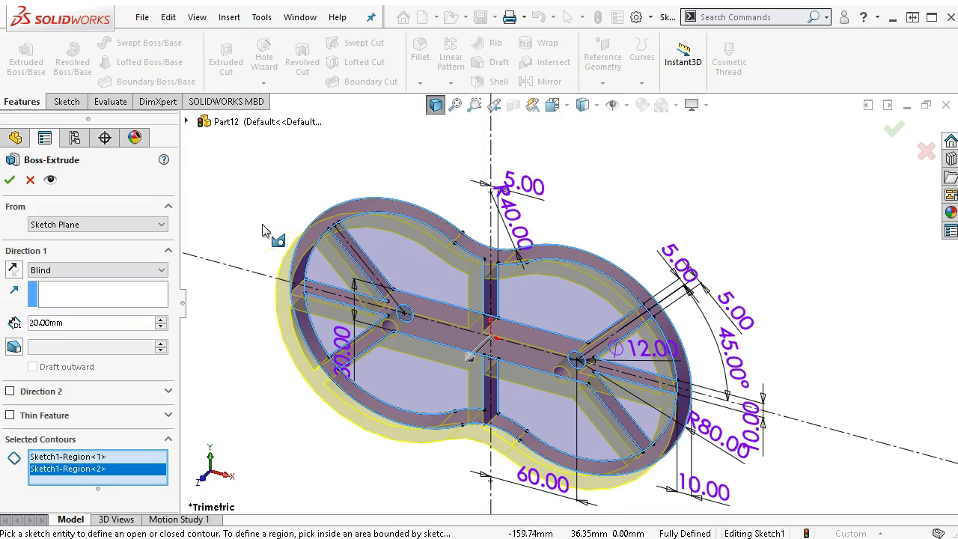
click(8, 181)
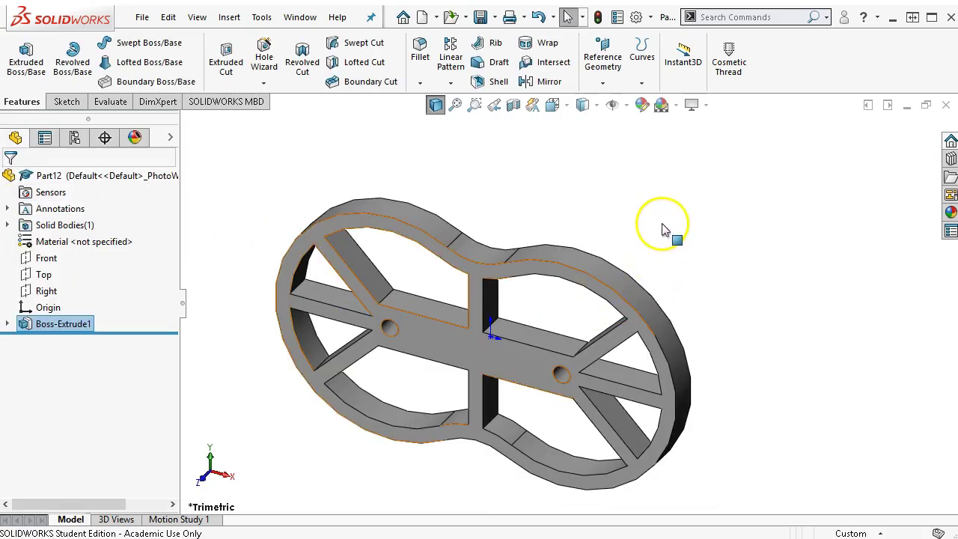
Orbit and zoom in, then pick the inner corner edge where the central and vertical bars meet
middle_drag(674, 196, 652, 310)
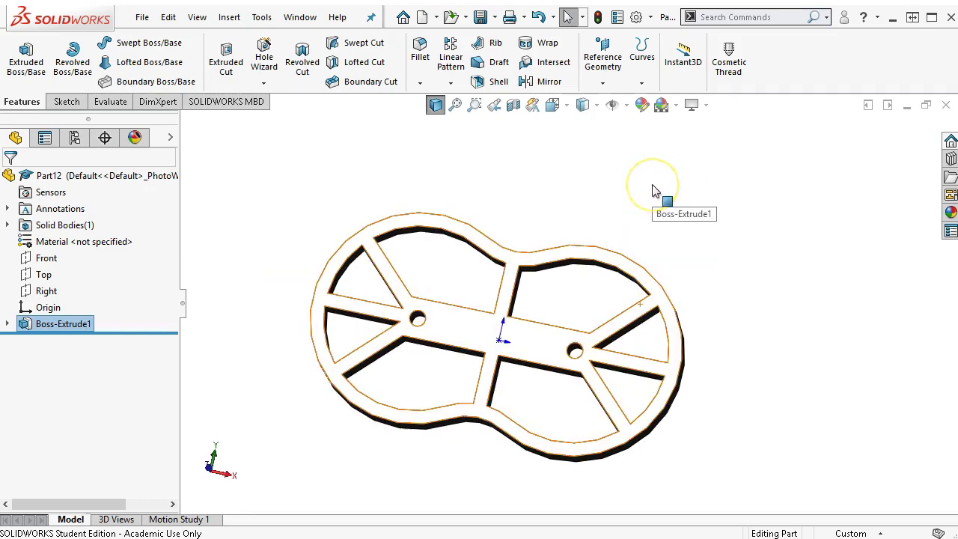
mouse_move(652, 191)
middle_down()
mouse_move(642, 214)
mouse_move(557, 278)
mouse_move(577, 267)
mouse_move(612, 195)
mouse_move(622, 203)
mouse_move(601, 180)
mouse_move(633, 274)
mouse_move(635, 247)
mouse_move(636, 257)
middle_up()
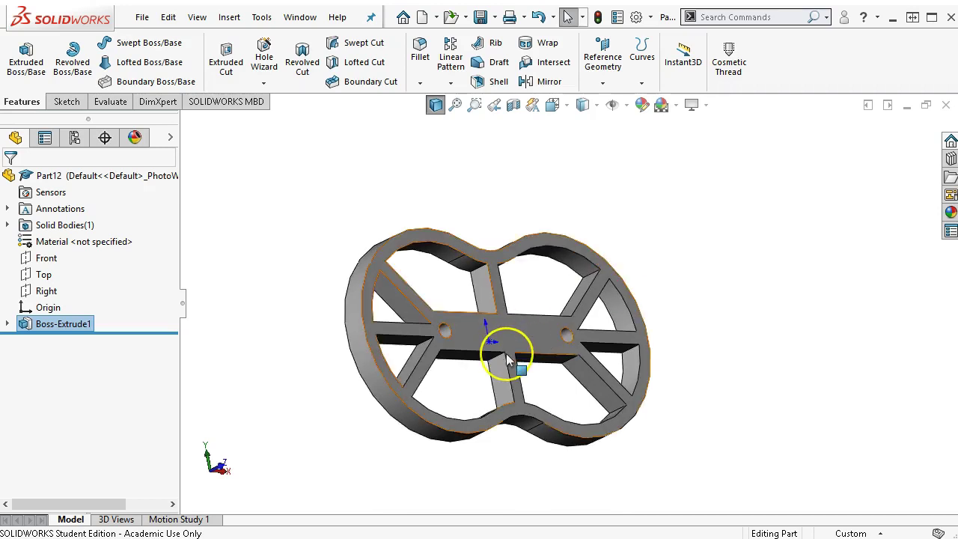
scroll(506, 356, down, 2)
scroll(507, 356, down, 3)
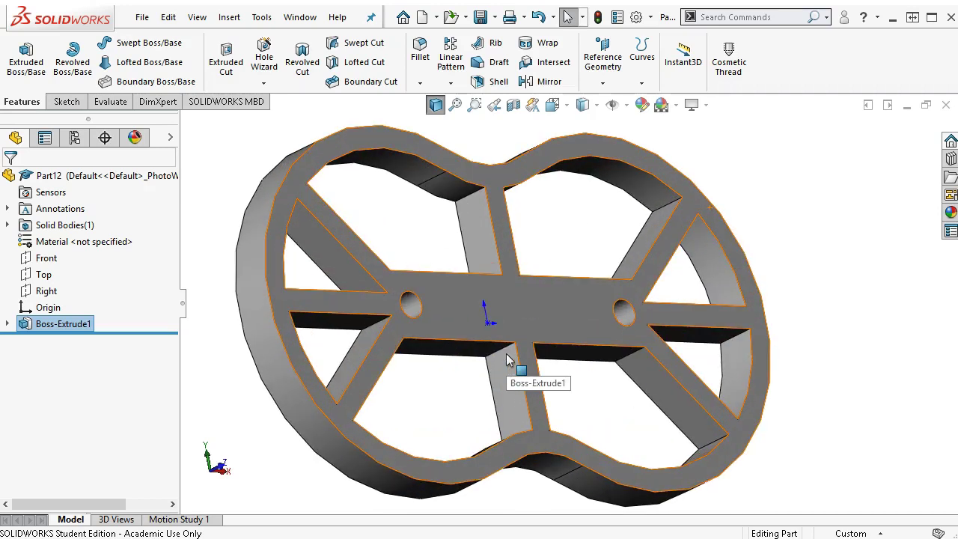
scroll(506, 358, down, 2)
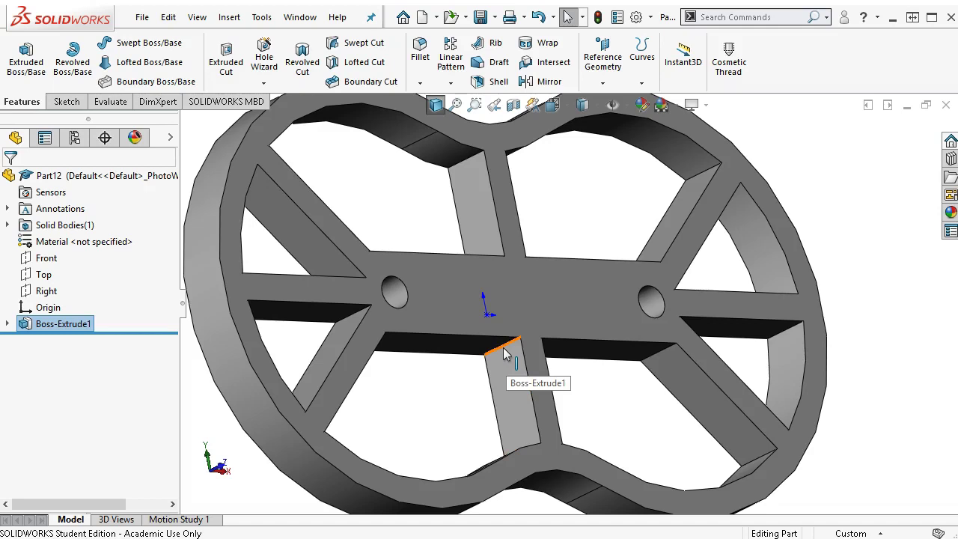
click(506, 354)
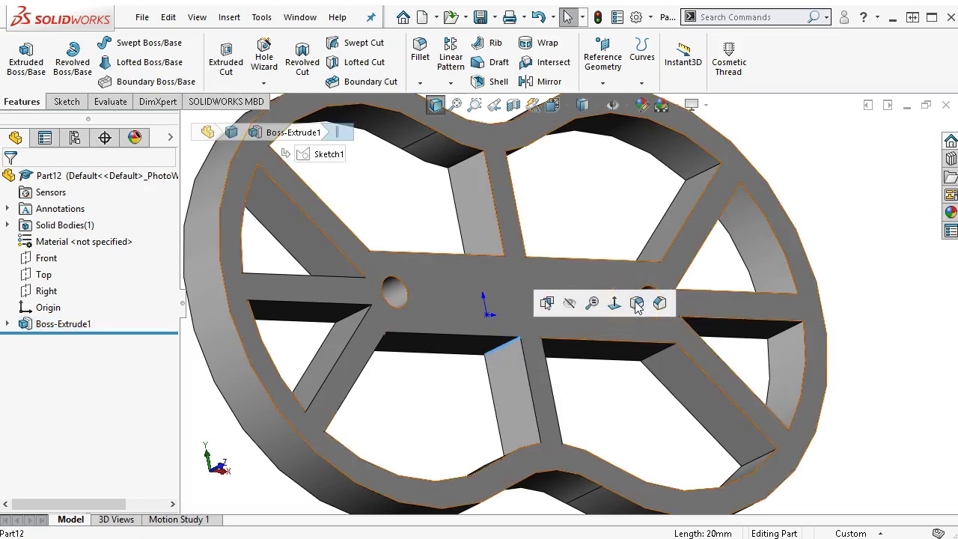
Fillet all 26 interior window edges at 5 mm radius using 'Connected to start internal loops'
click(637, 303)
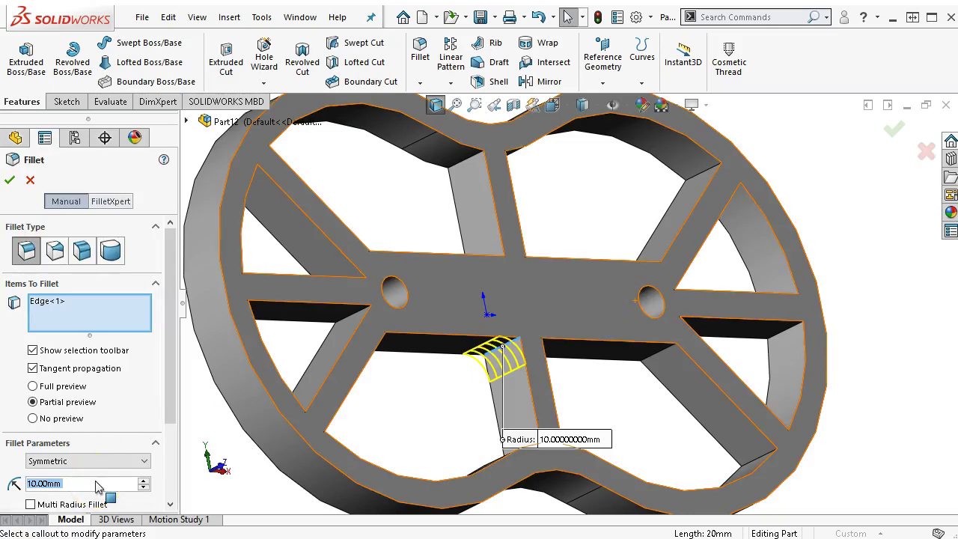
text(5.)
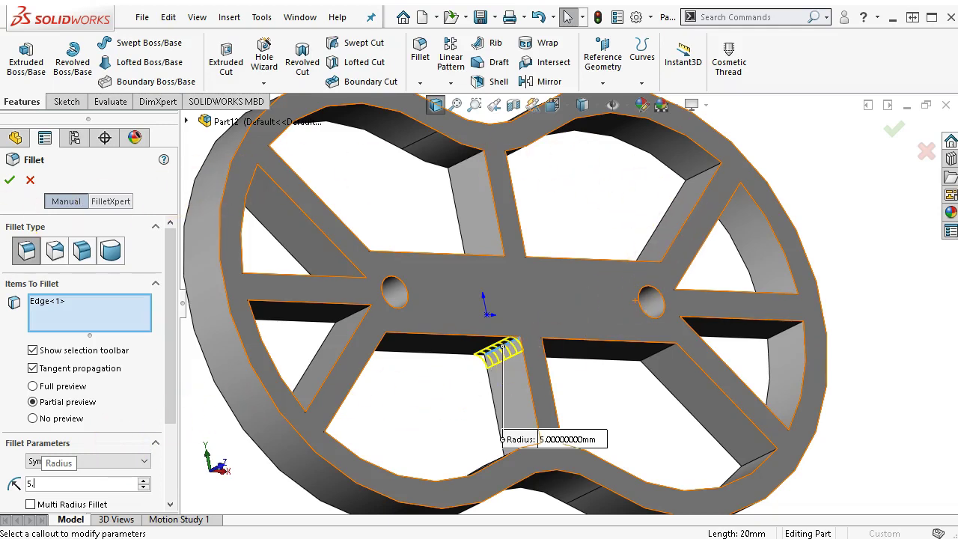
click(66, 201)
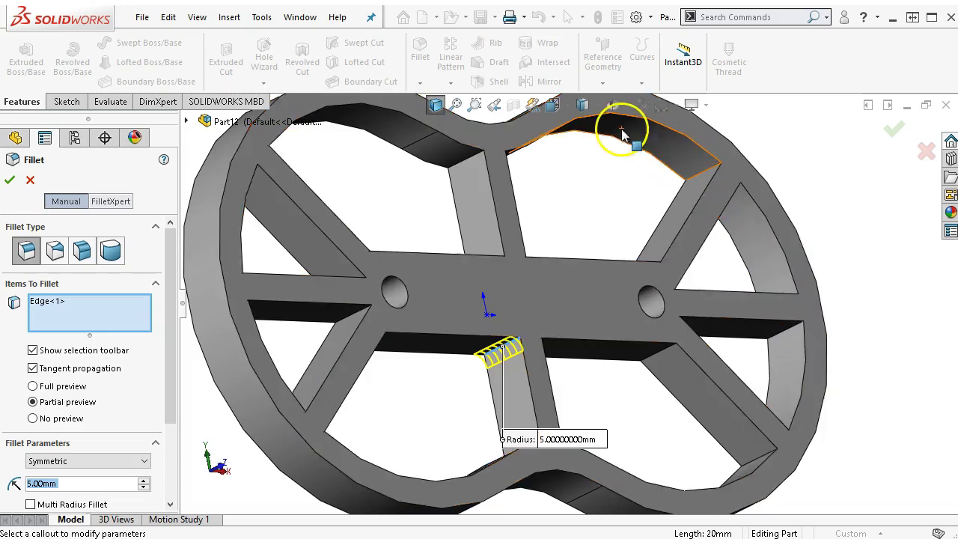
click(659, 358)
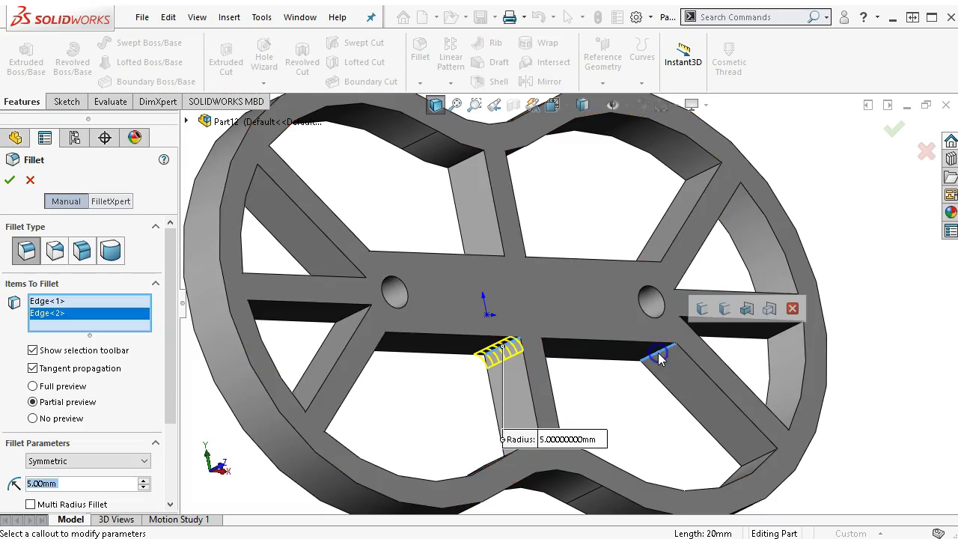
click(768, 309)
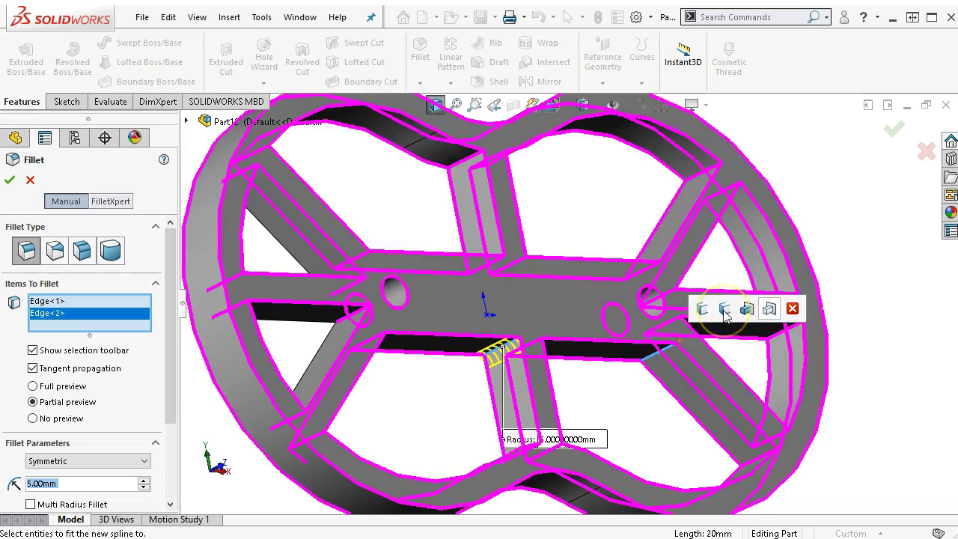
click(732, 310)
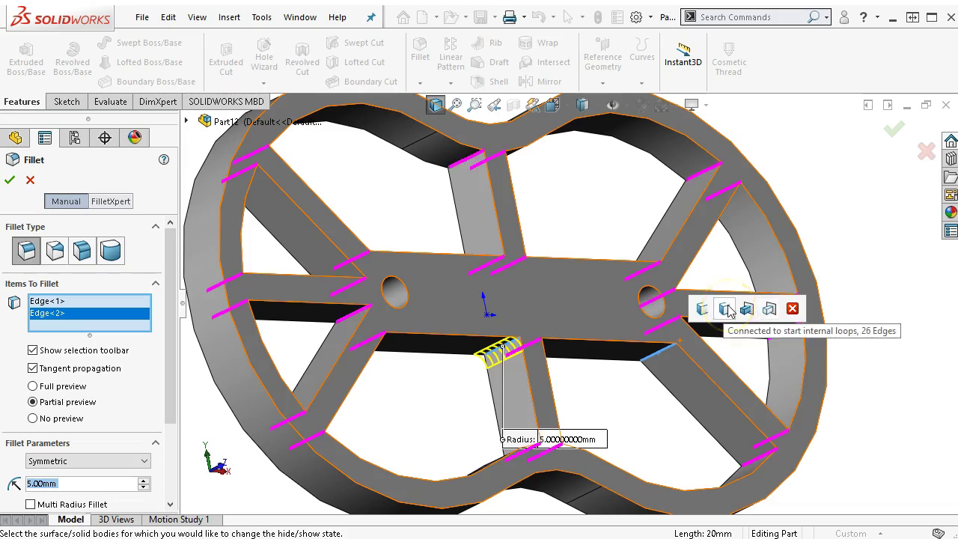
click(728, 309)
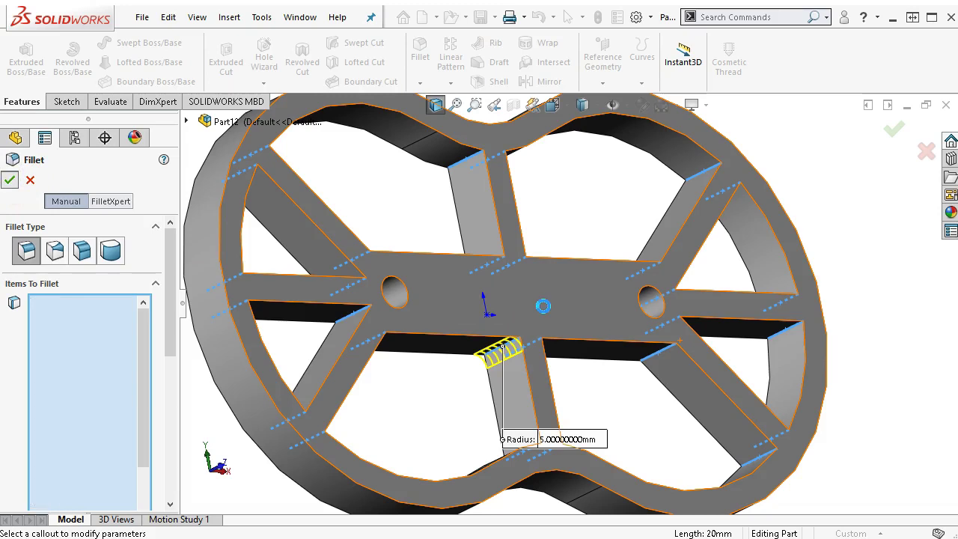
click(569, 312)
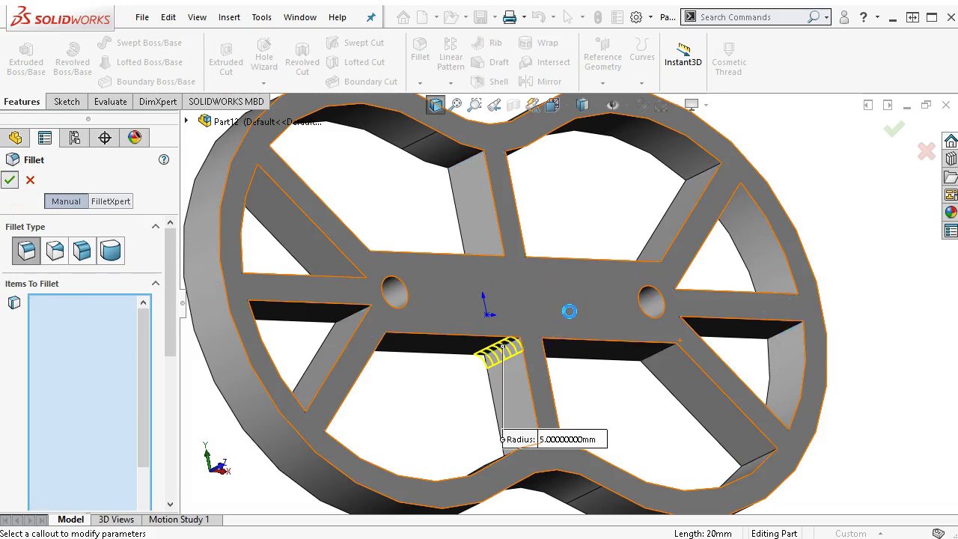
right_click(570, 312)
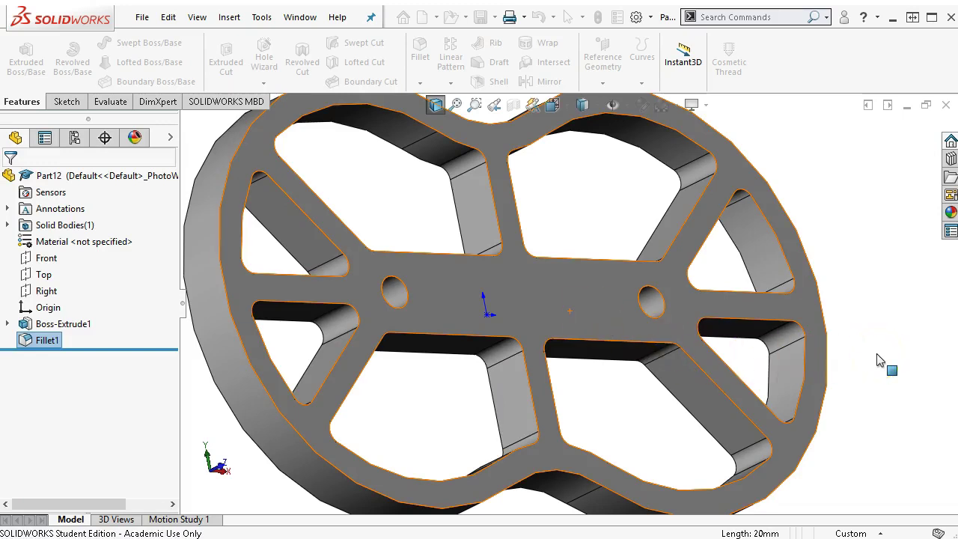
Show the filleted plate in Front view (Ctrl+1) and zoom in on it
key(ctrl+1)
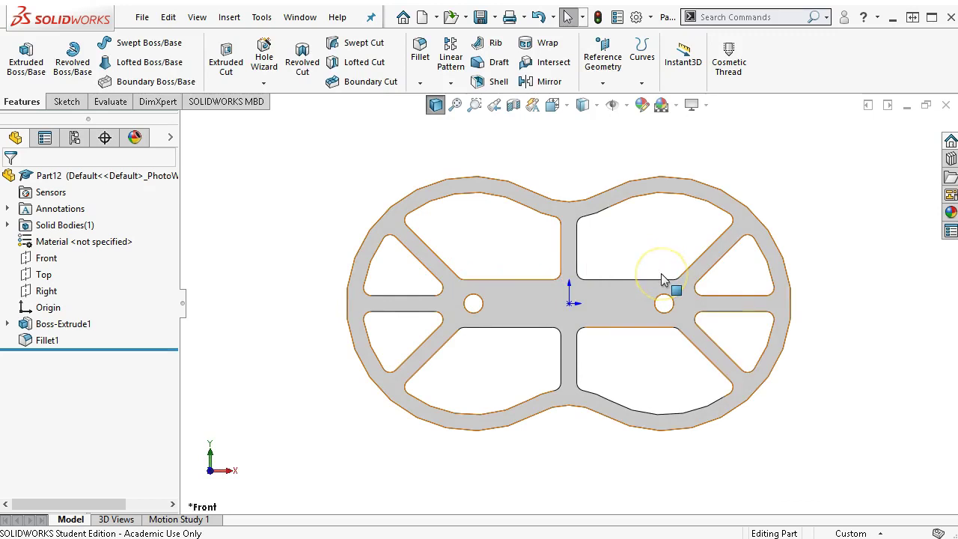
scroll(663, 271, down, 1)
scroll(633, 257, down, 1)
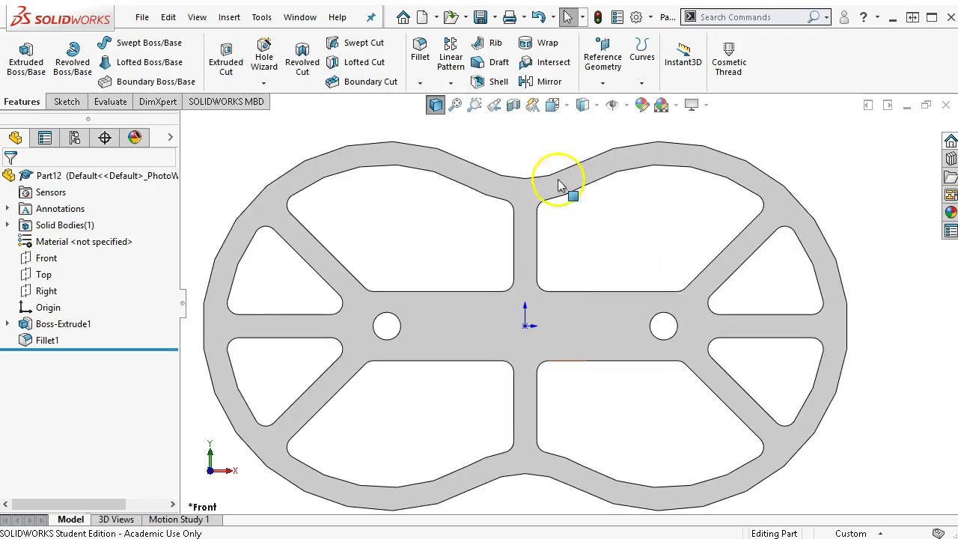